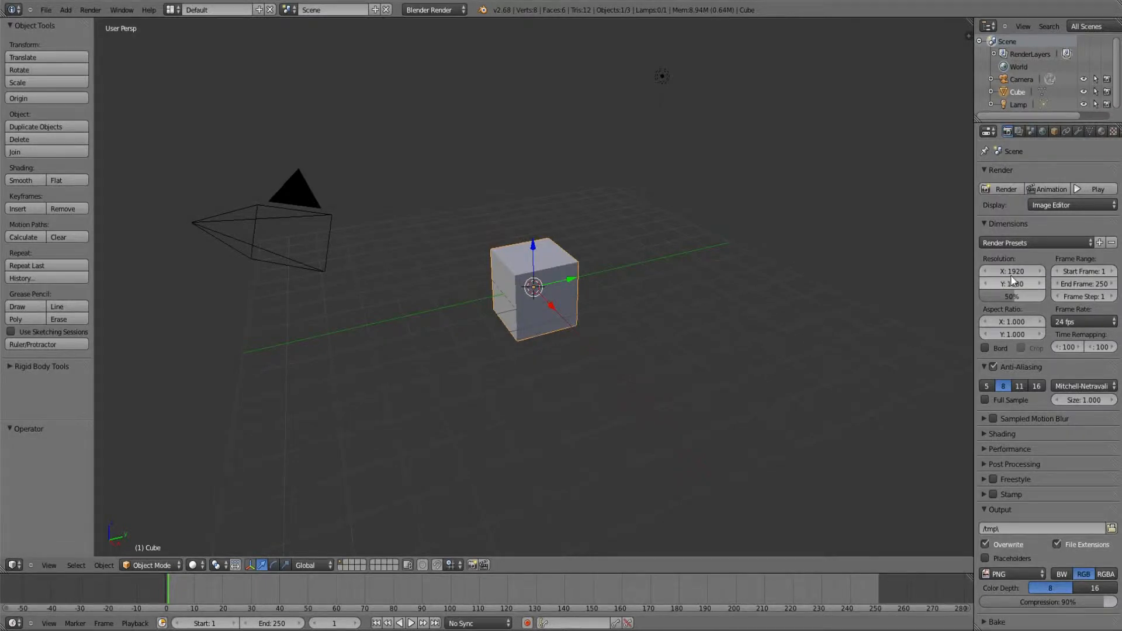
Step: Apply the HDTV 1080p render preset and set the frame rate to 30 fps
click(1075, 243)
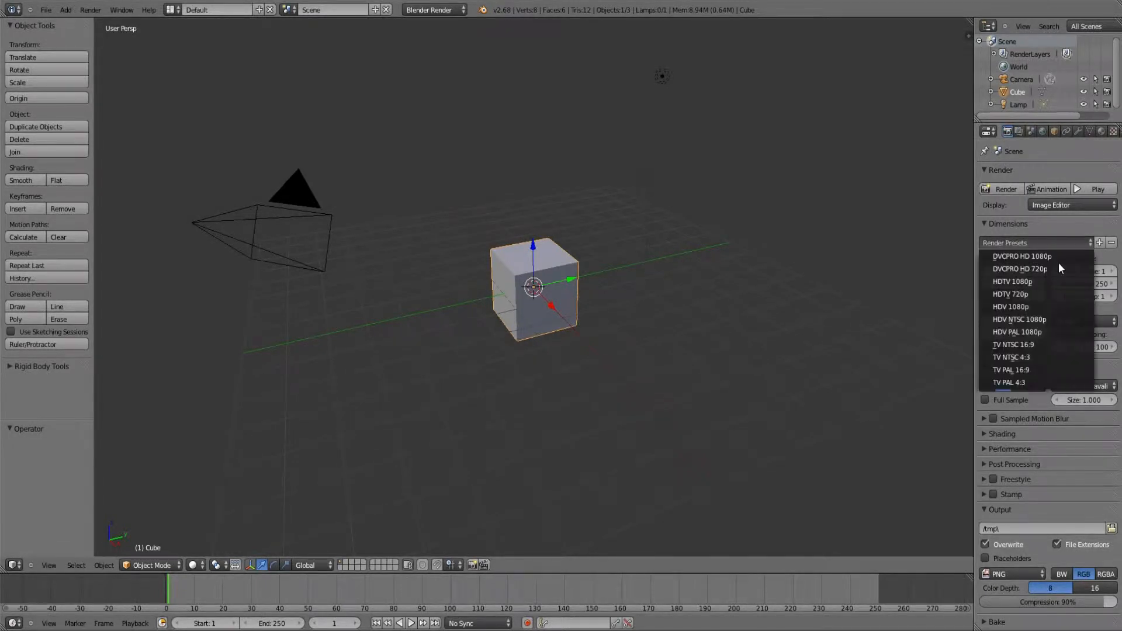
click(1039, 283)
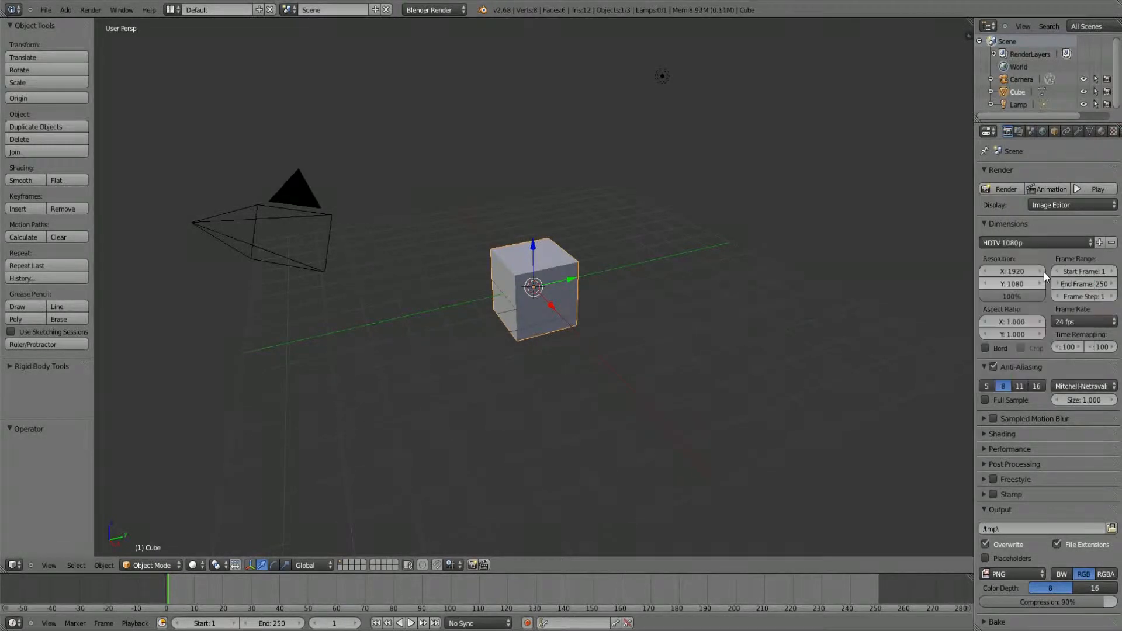
click(1012, 271)
click(1083, 243)
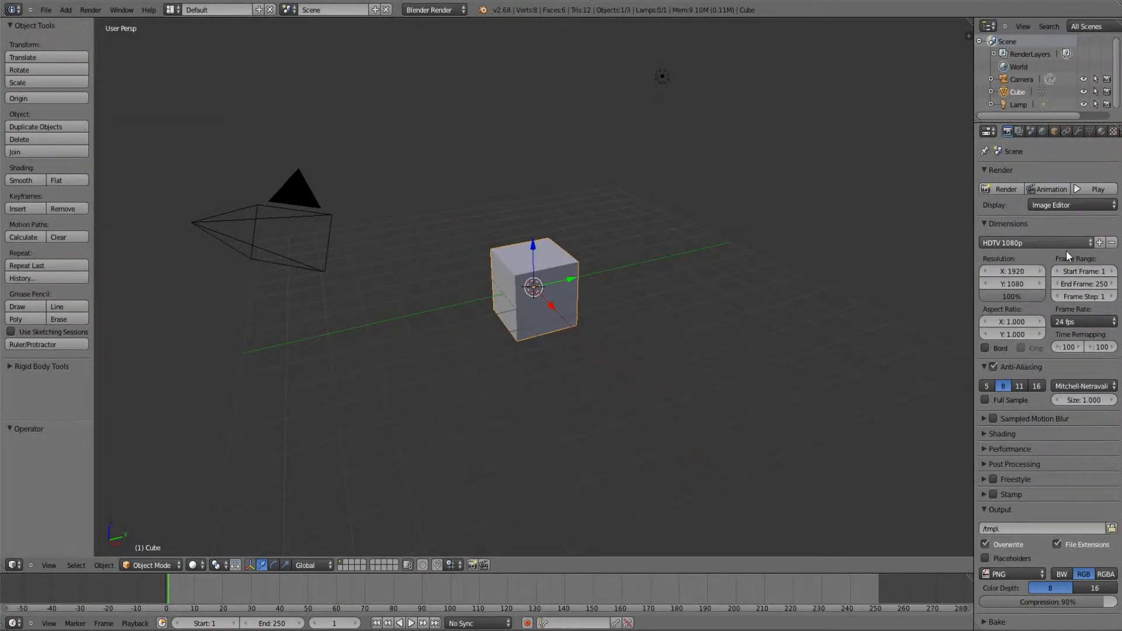
click(1067, 245)
click(1043, 281)
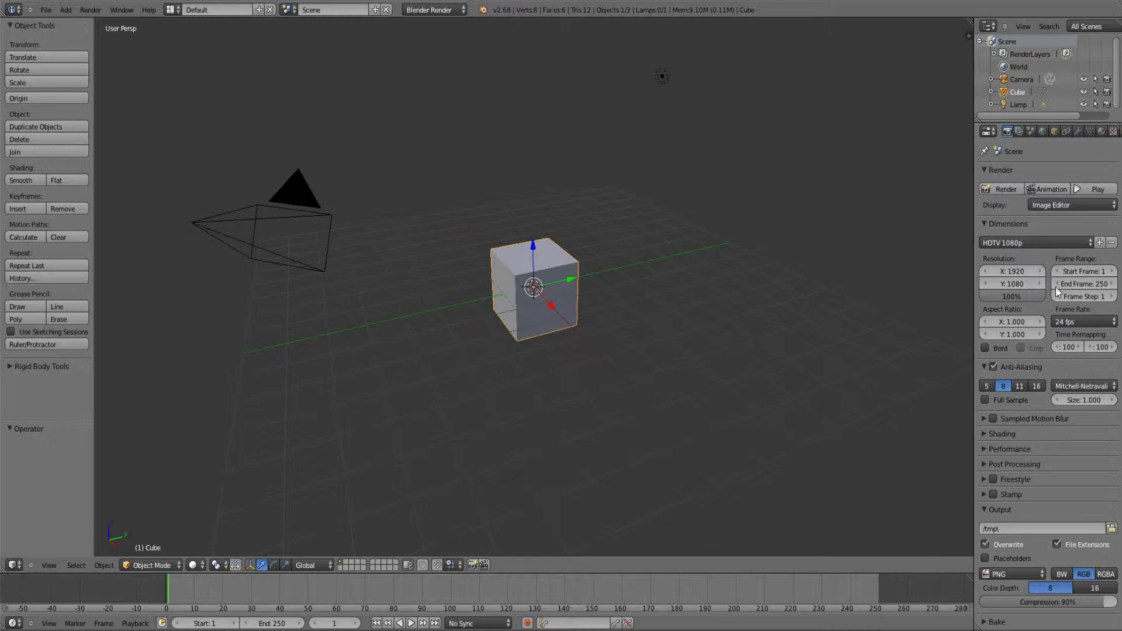
click(1068, 324)
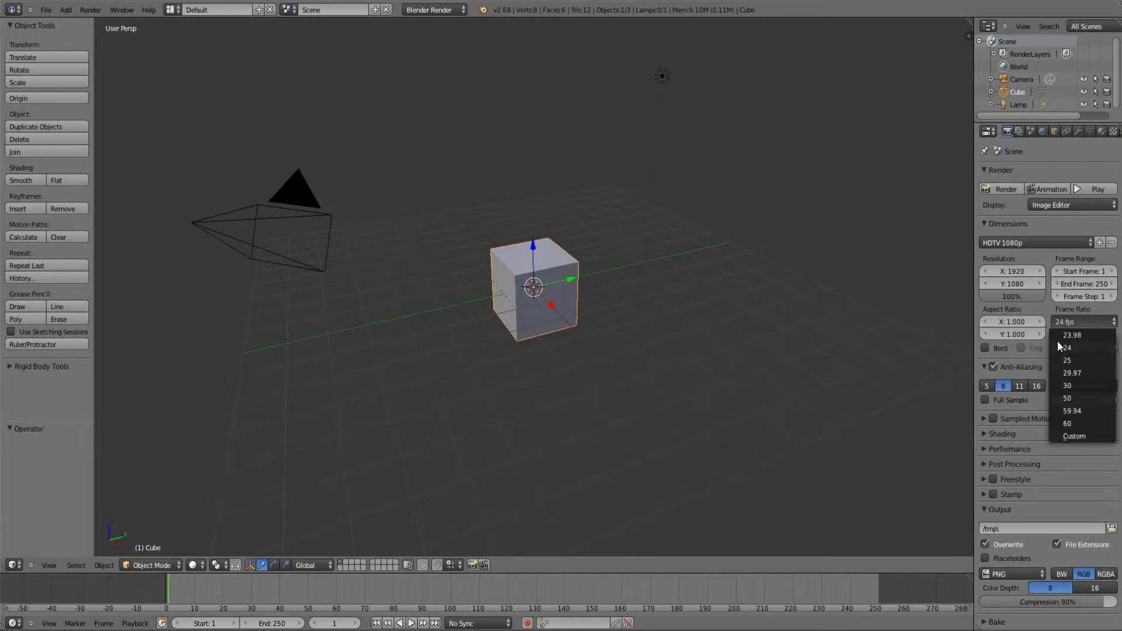
click(1071, 384)
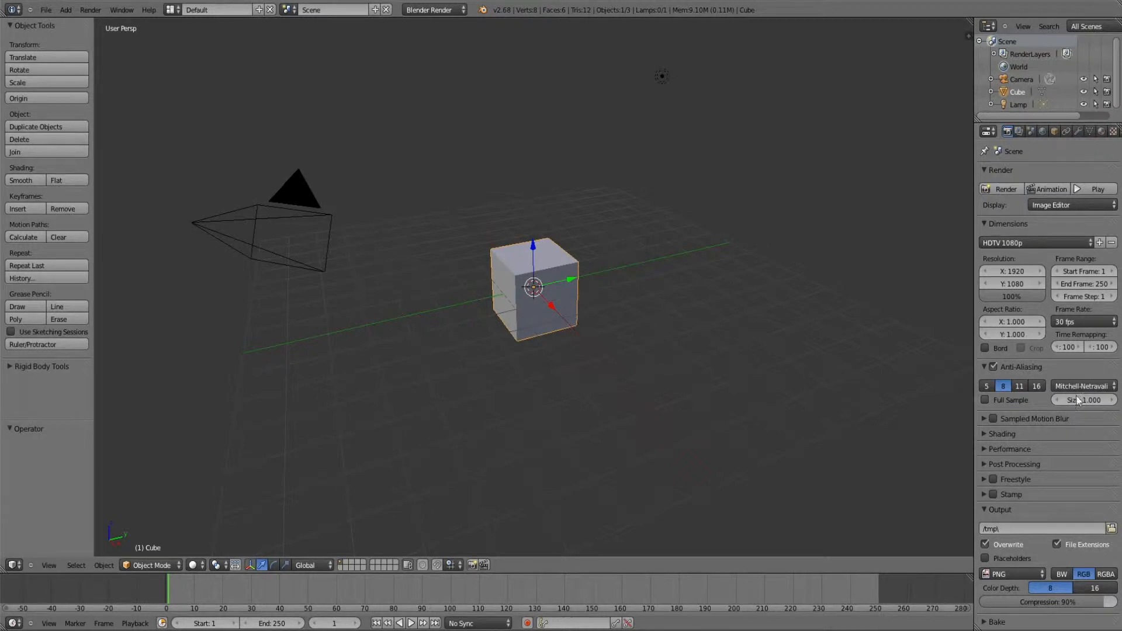
Step: Set the render output format to Xvid and choose MP3 as its audio codec
click(998, 573)
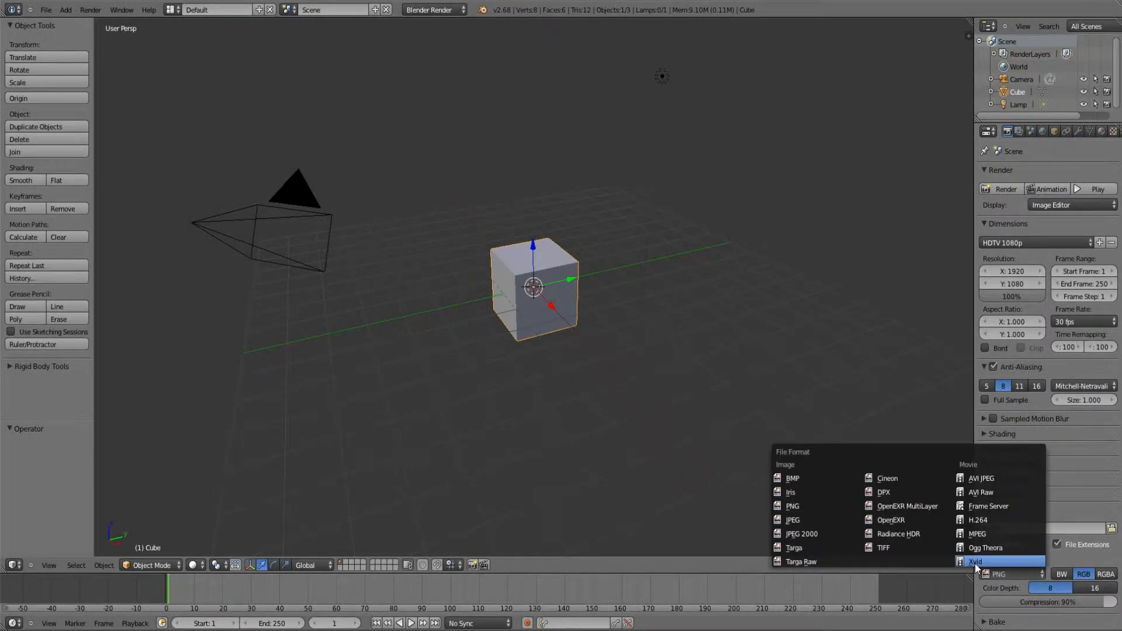
click(975, 562)
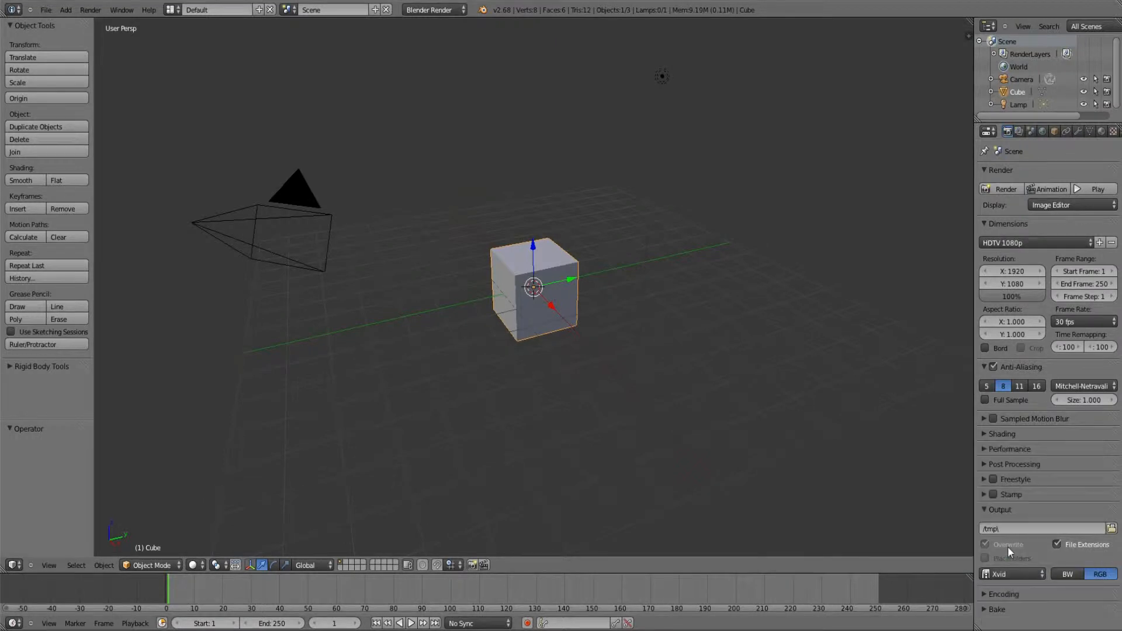
click(988, 593)
scroll(989, 593, down, 5)
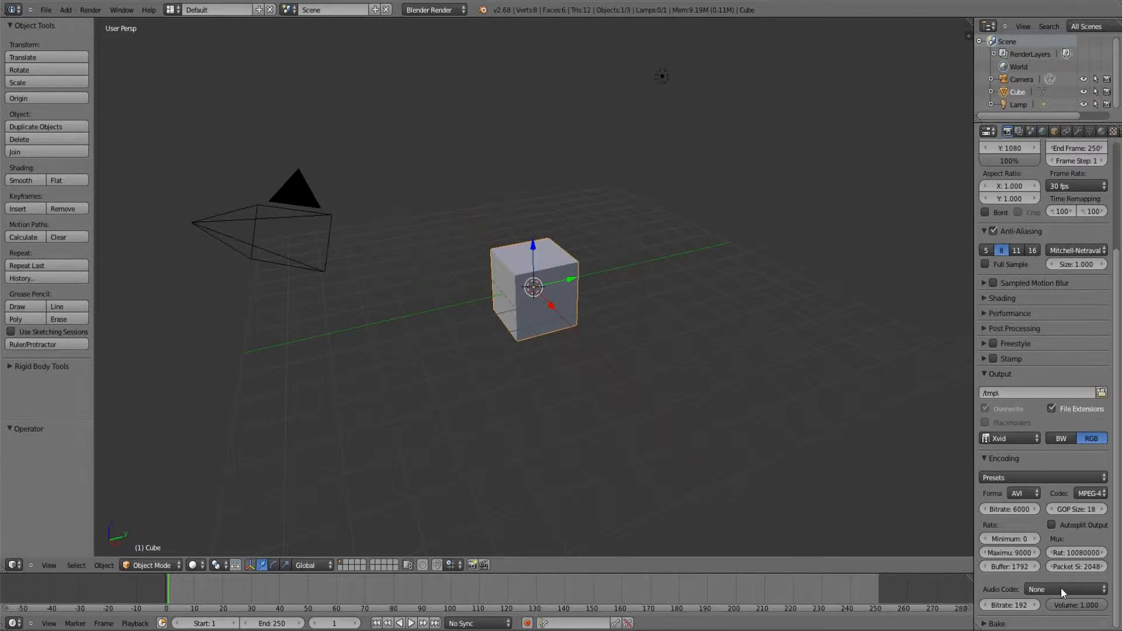
click(1050, 584)
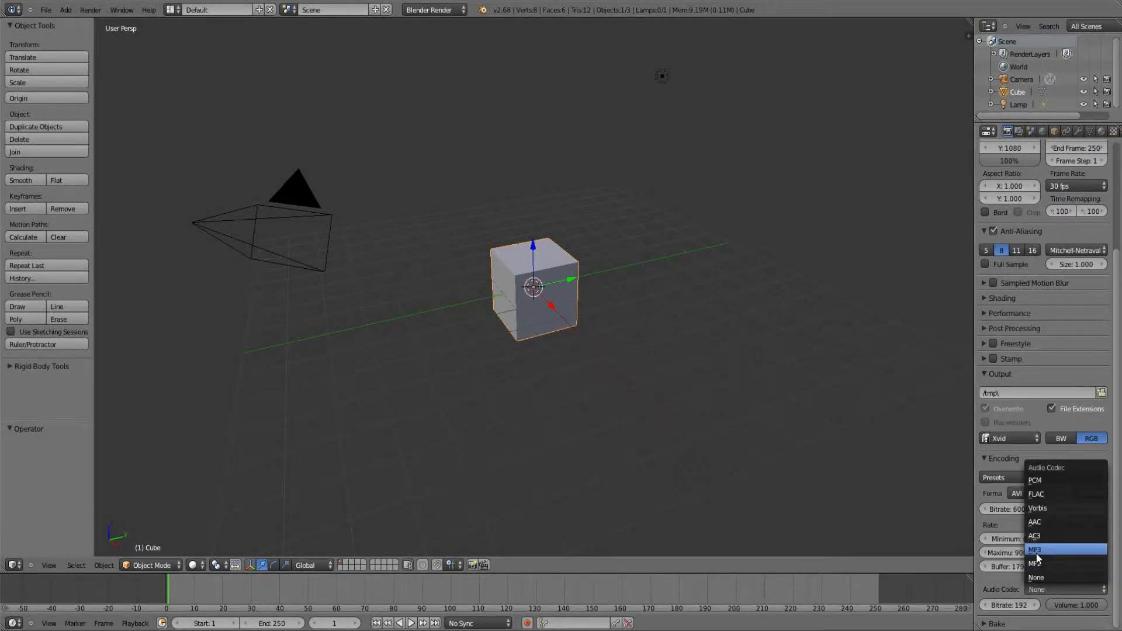
click(1036, 551)
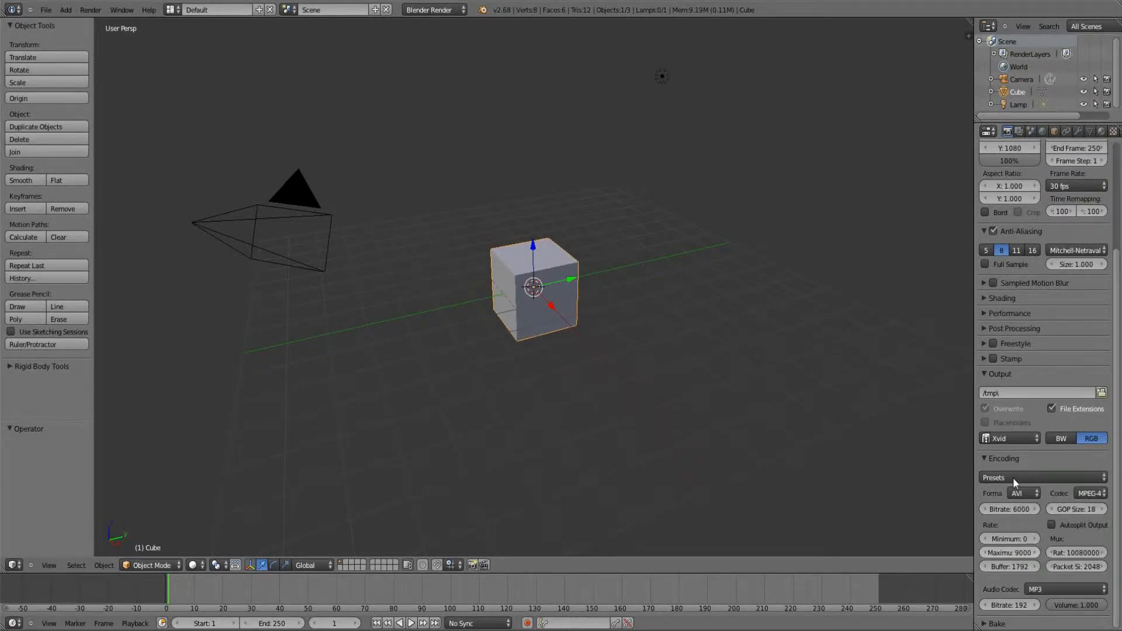
Step: Switch to the Video Editing layout and enable Audio Scrubbing, AV-sync and Frame Dropping for playback
click(171, 9)
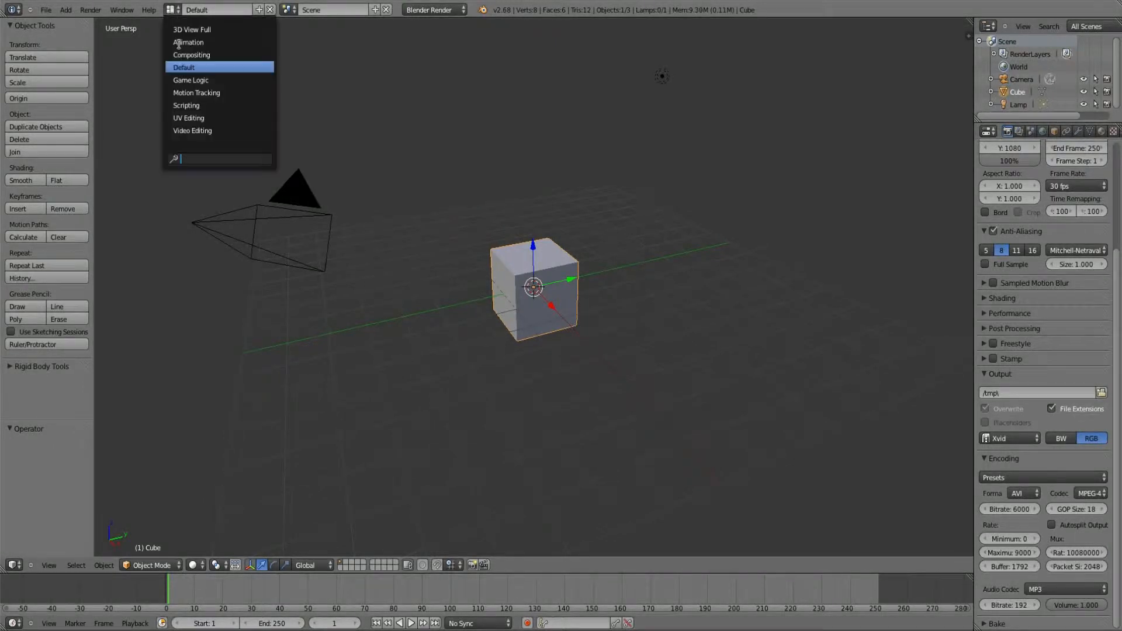
click(186, 131)
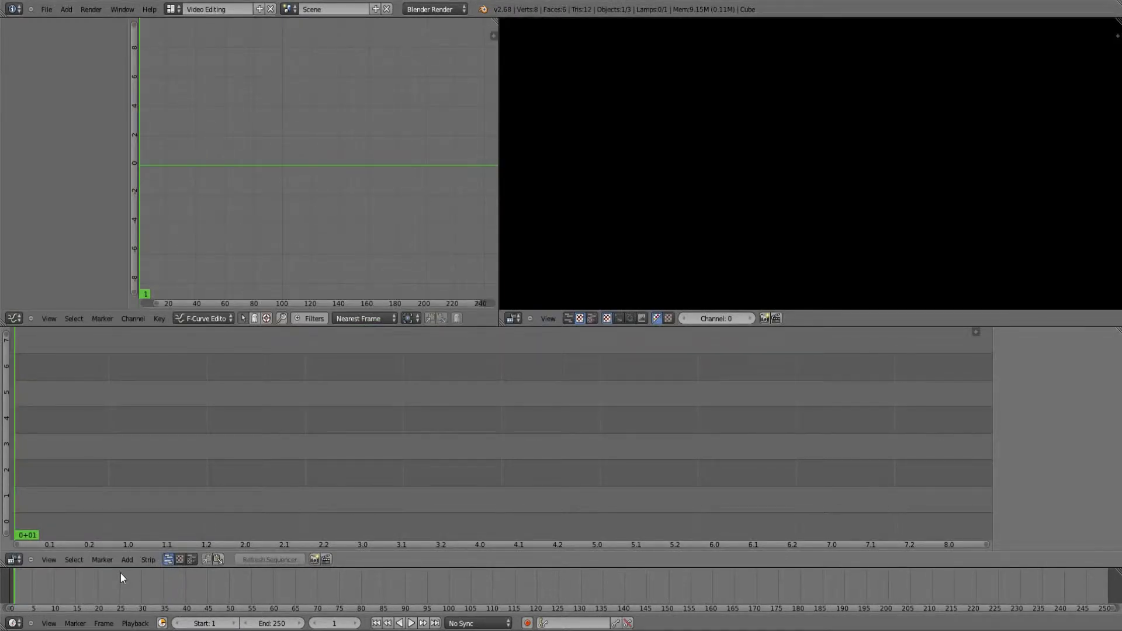
click(135, 623)
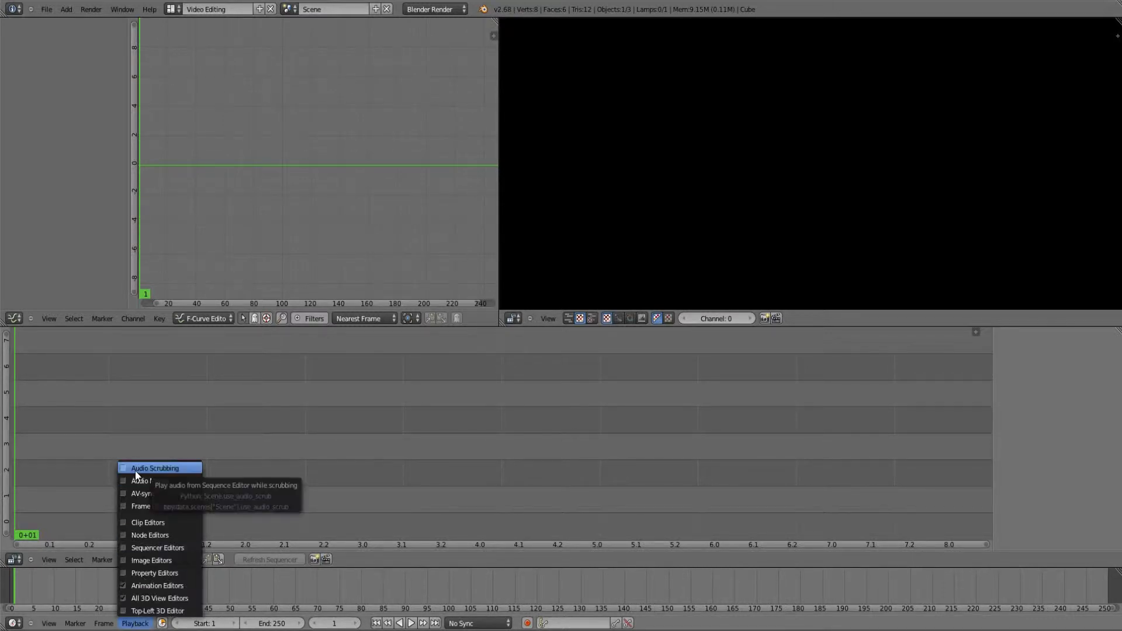
click(166, 469)
click(134, 623)
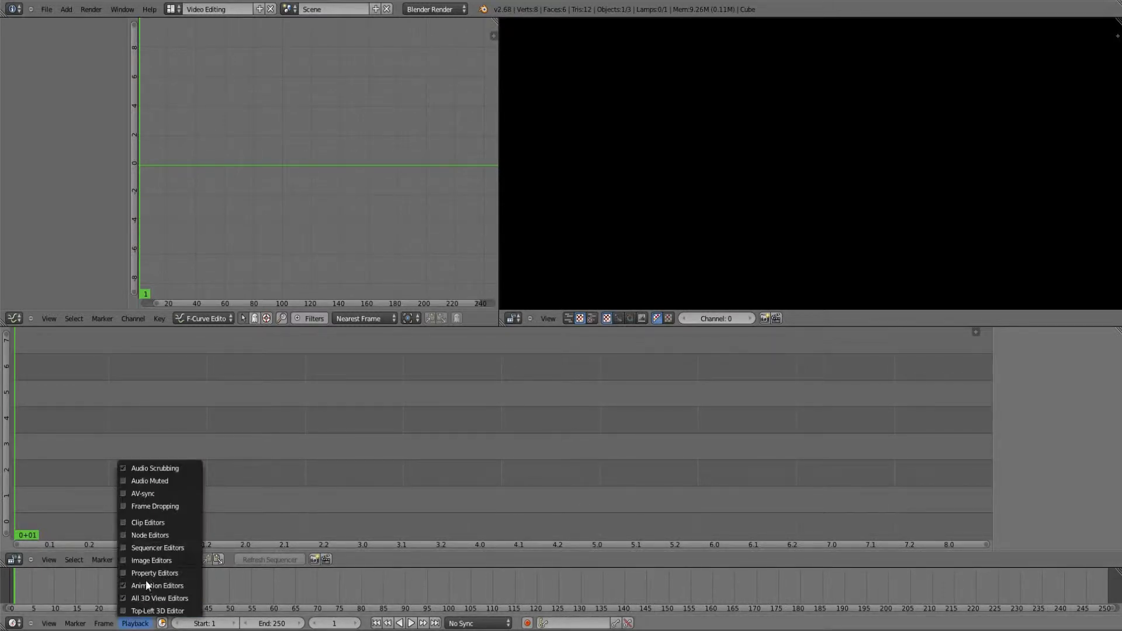
click(141, 494)
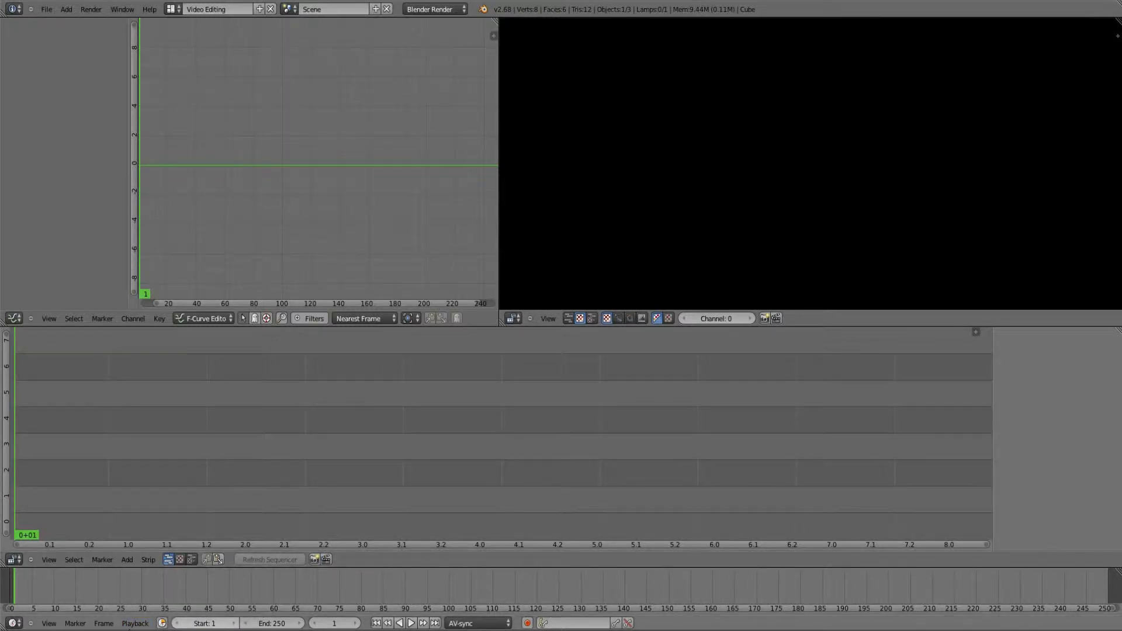
click(135, 624)
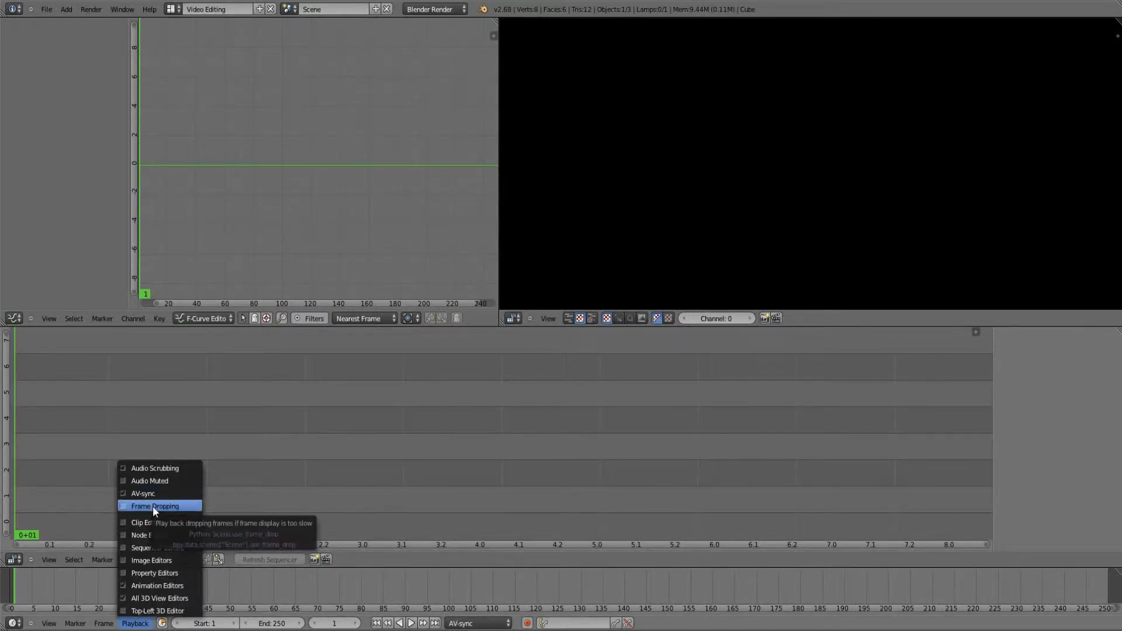
click(171, 506)
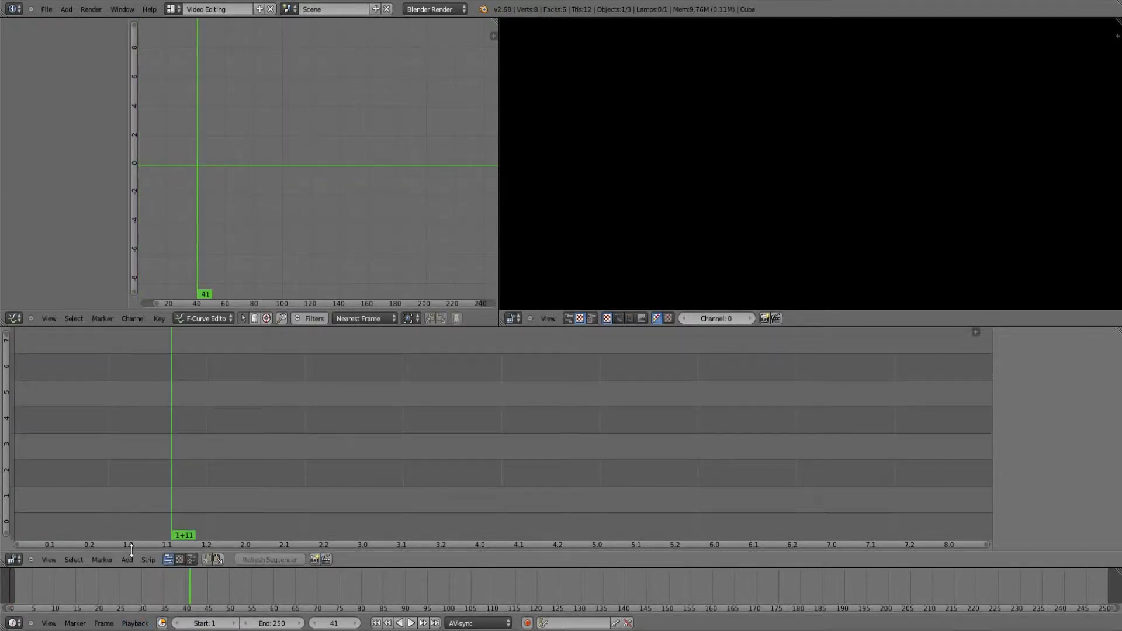
key(shift+Left)
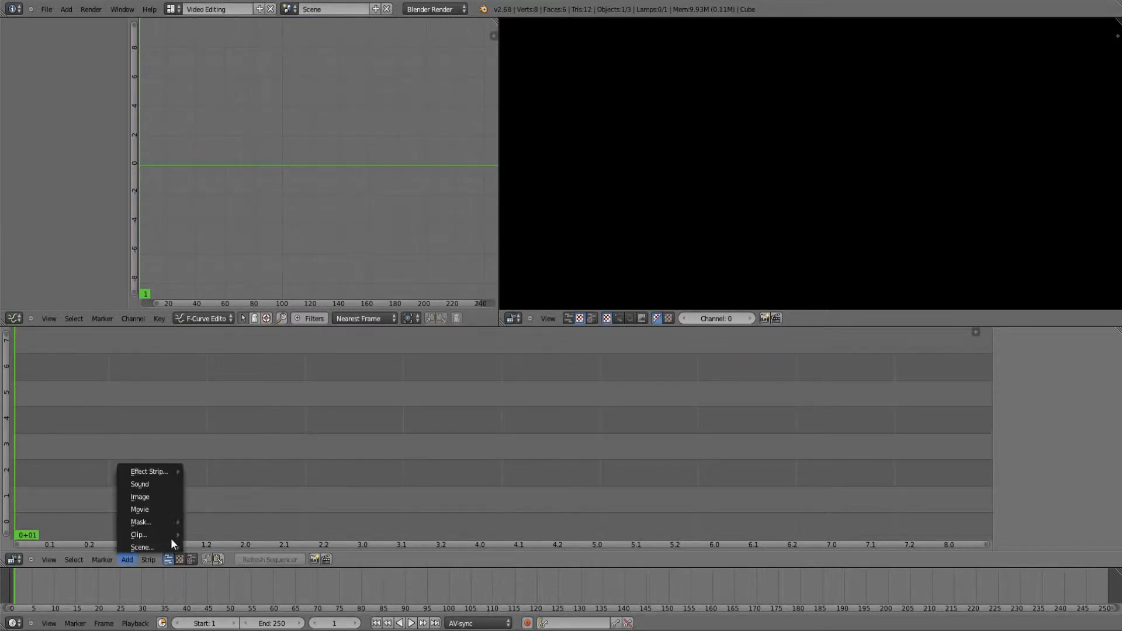
mouse_move(150, 472)
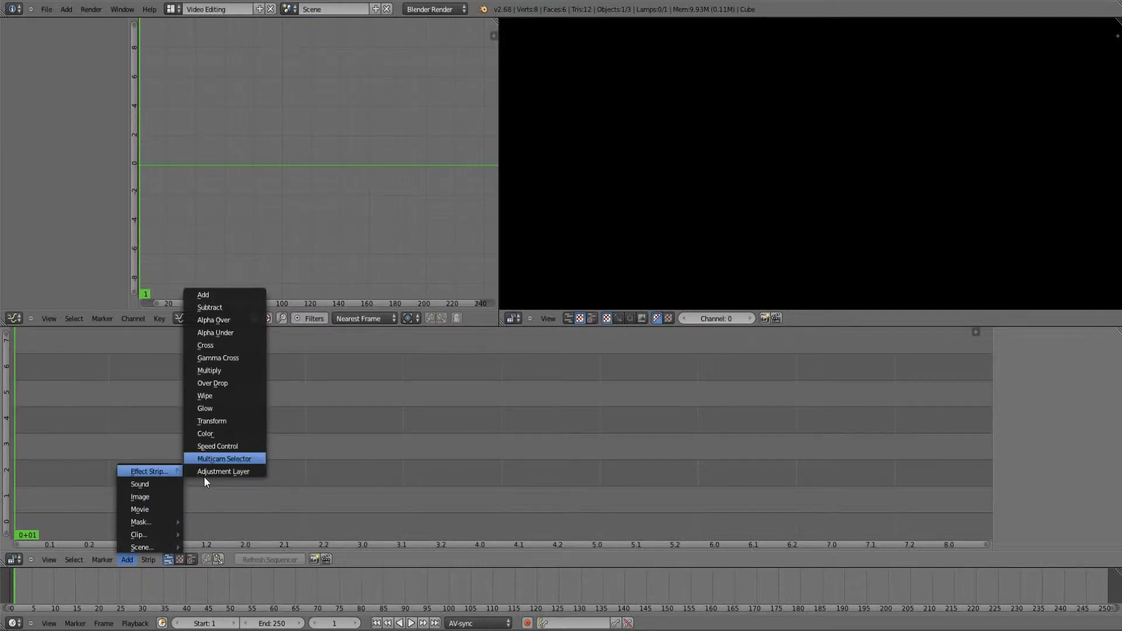
click(136, 508)
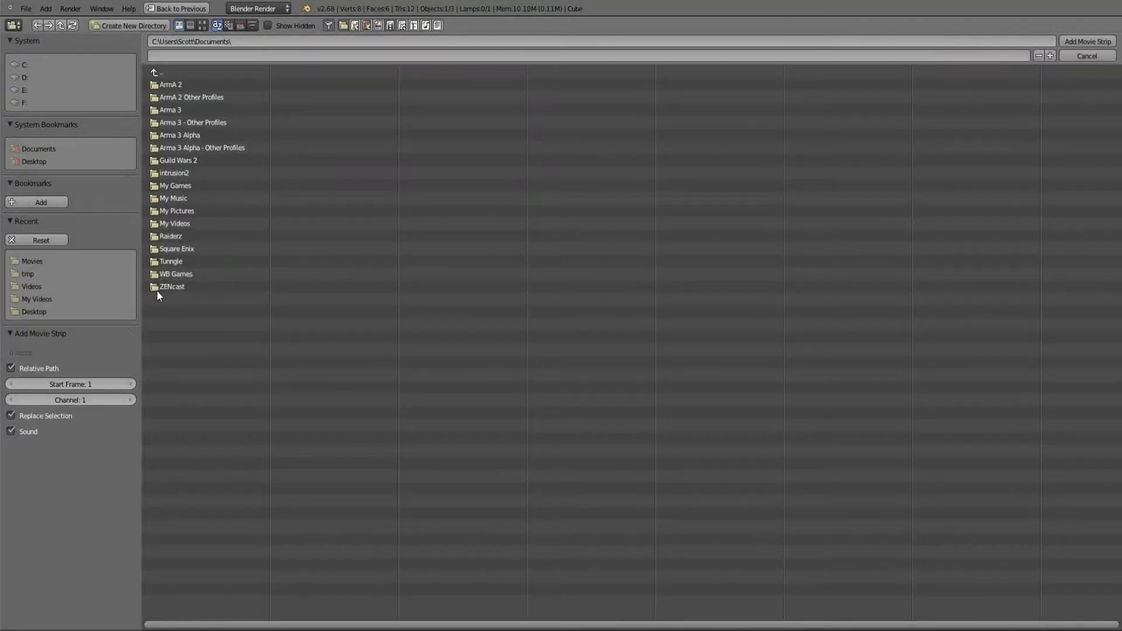
click(35, 264)
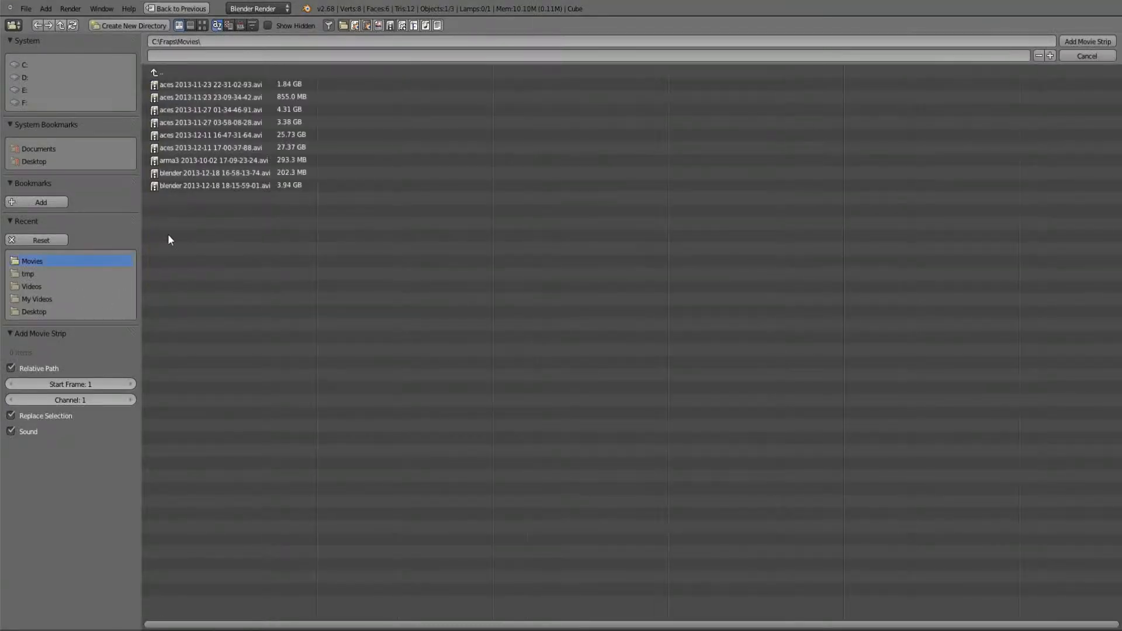
double_click(195, 136)
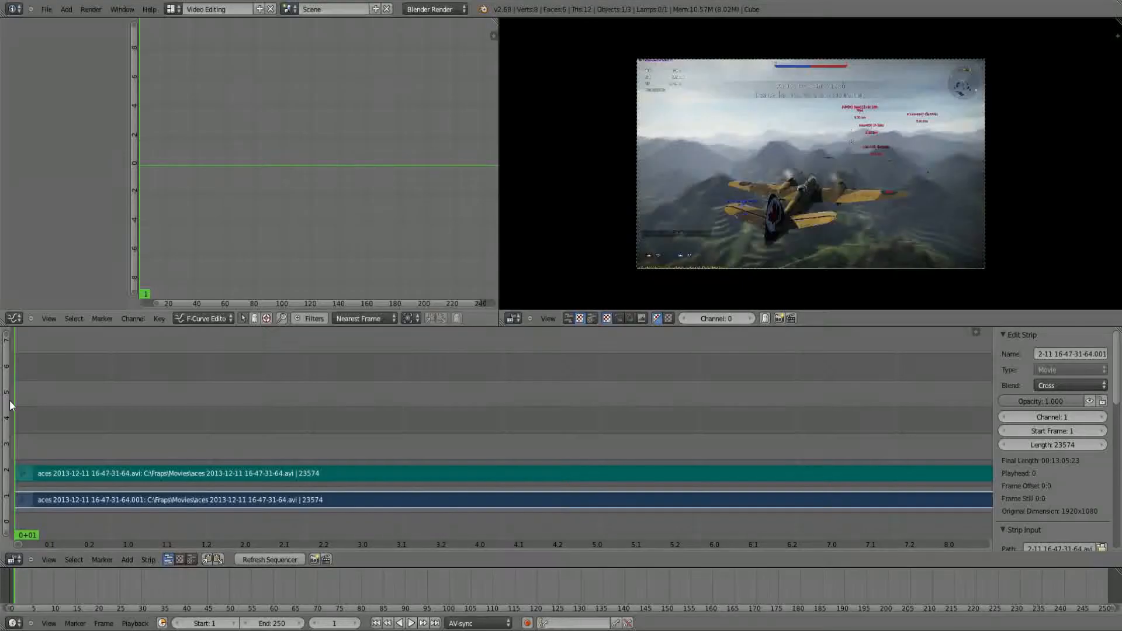
Step: Select the sound strip and the movie strip in turn to compare their properties
right_click(43, 472)
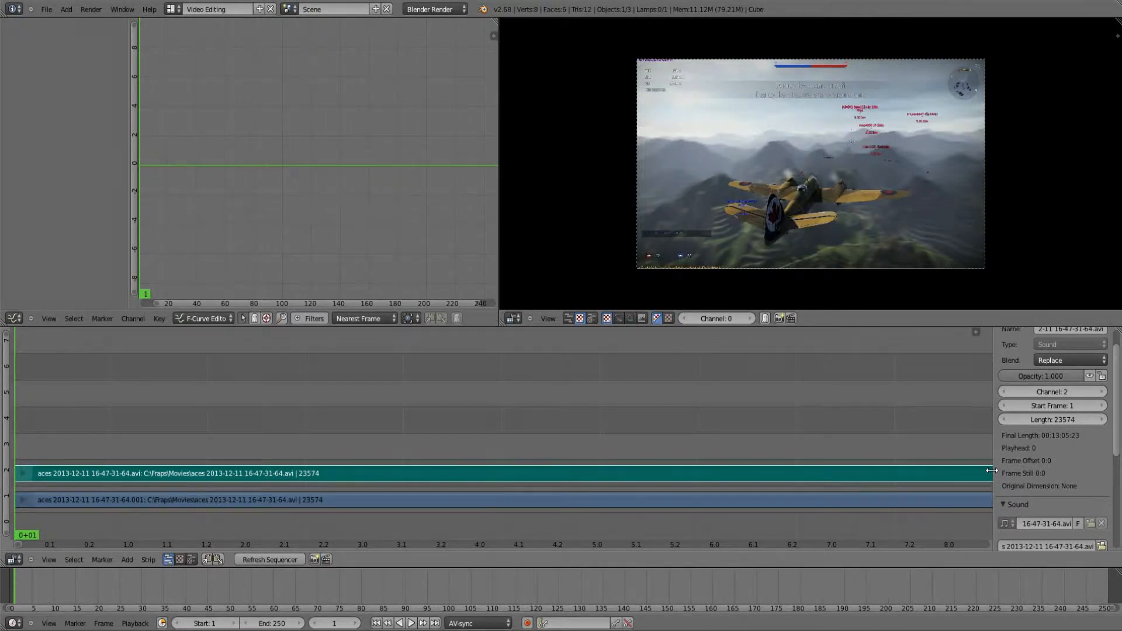
right_click(984, 499)
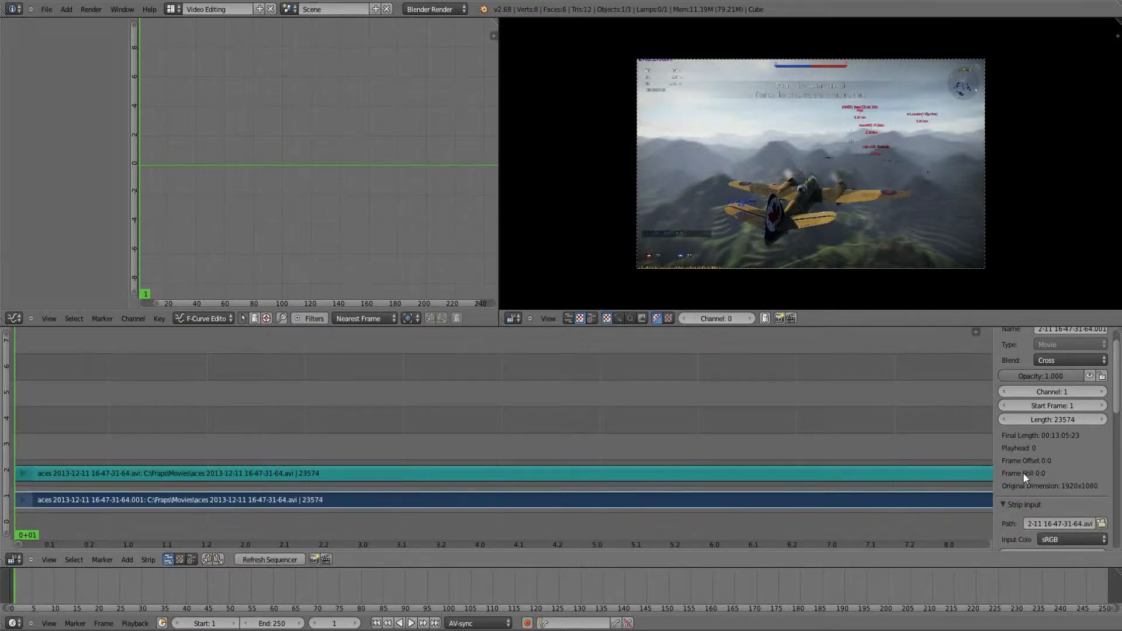
right_click(924, 475)
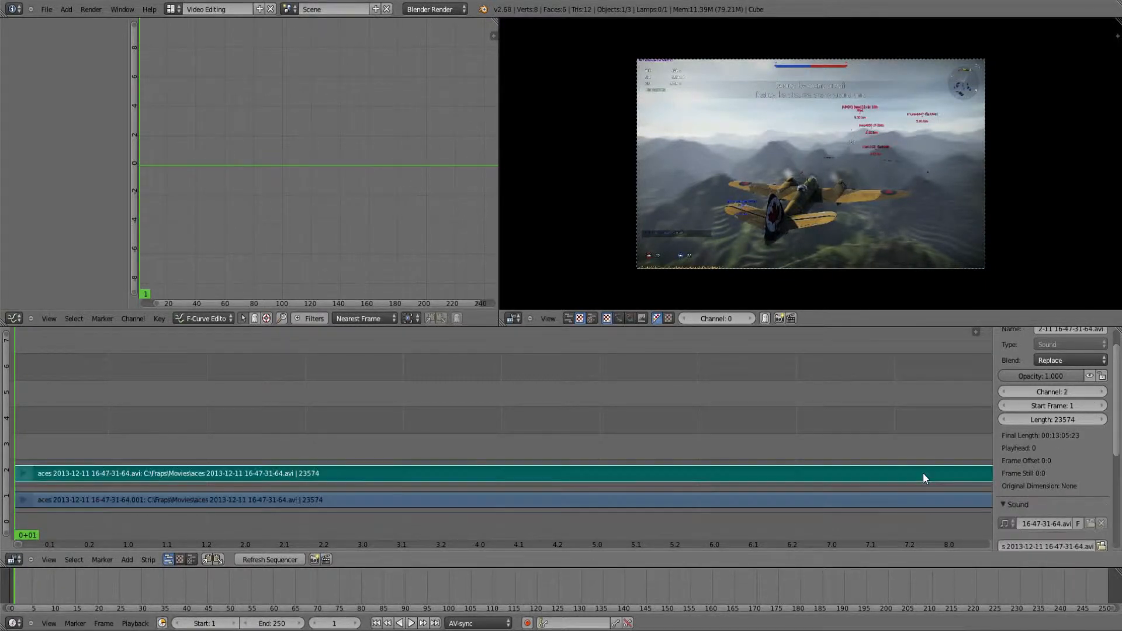
right_click(947, 500)
Step: Cut the sound strip in channel 2 at frame 100
right_click(986, 473)
scroll(830, 300, up, 1)
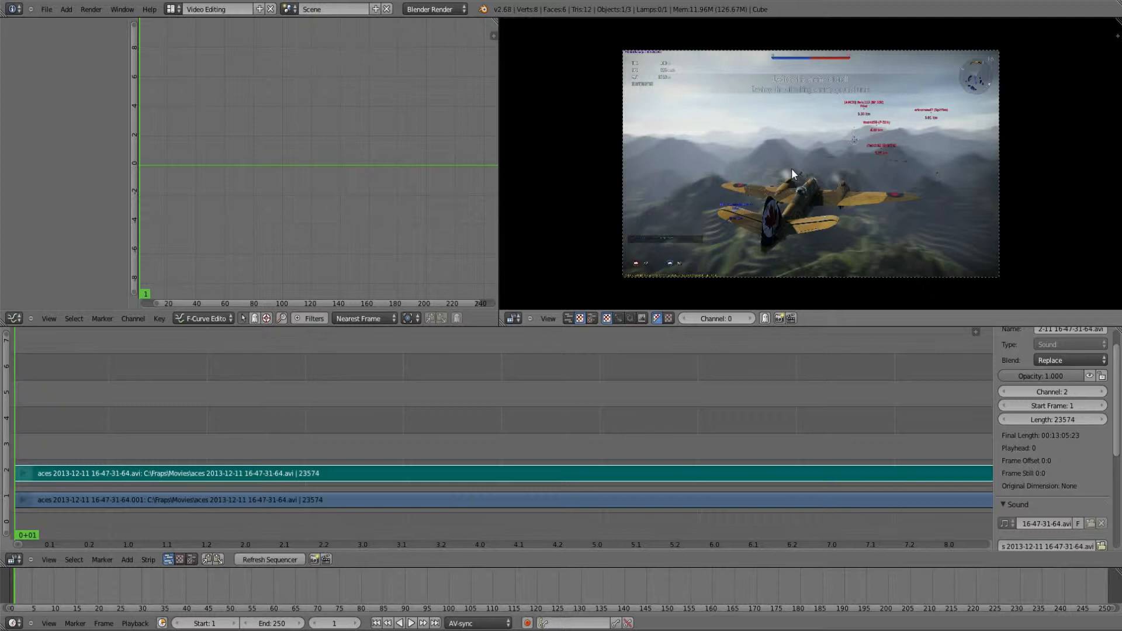
scroll(791, 168, up, 1)
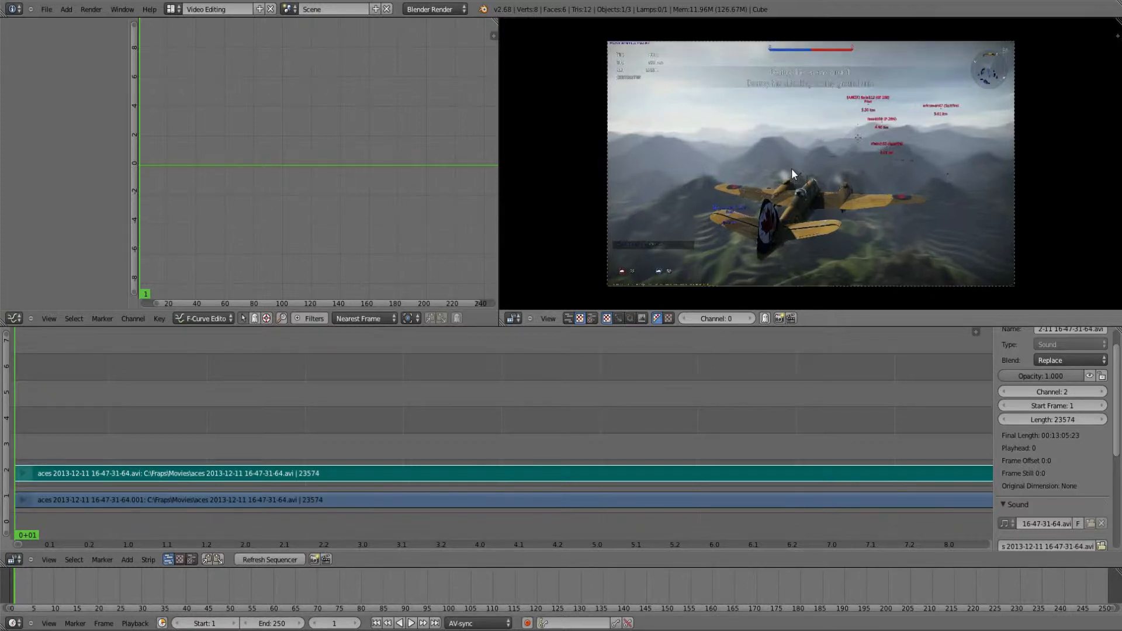
scroll(791, 168, down, 1)
scroll(791, 168, up, 3)
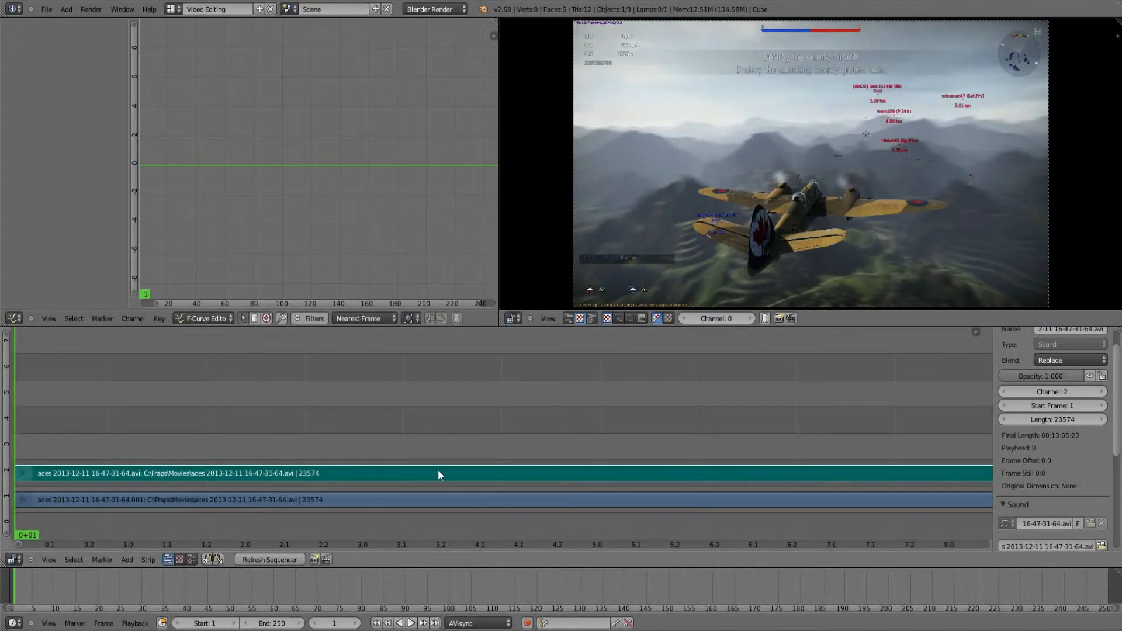
click(404, 484)
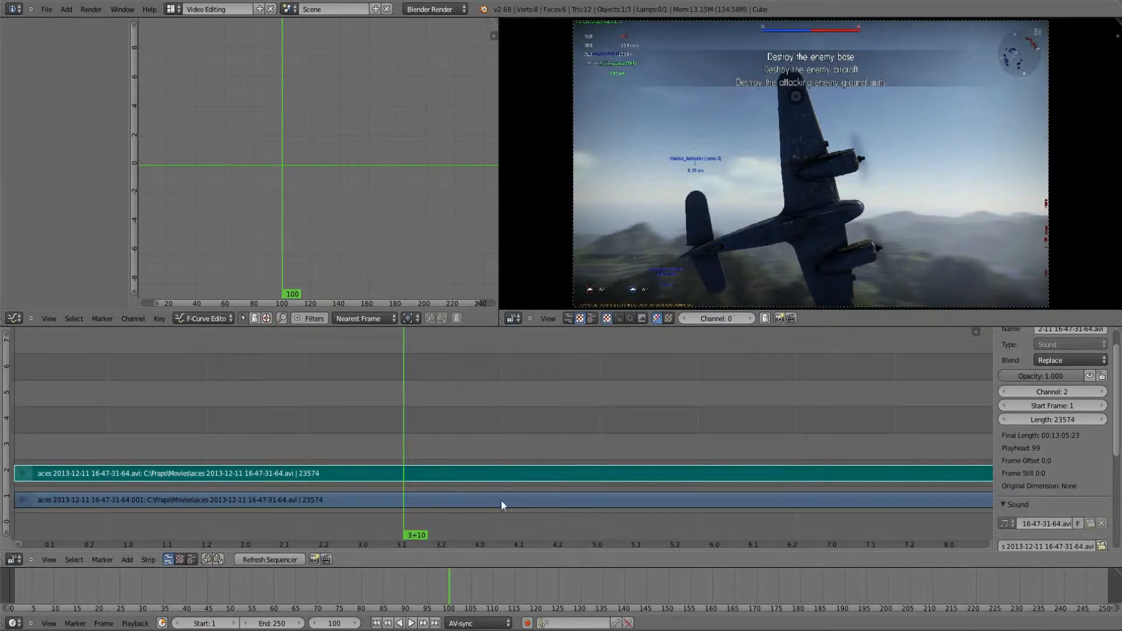
key(k)
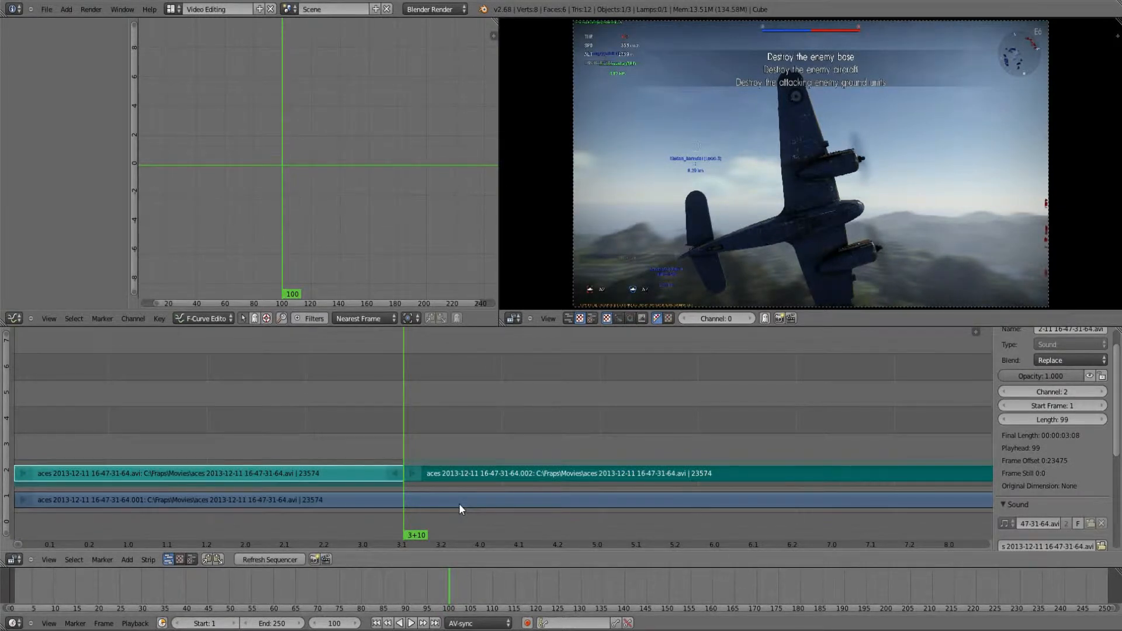
Step: Cut the movie strip in channel 1 at frame 125 and play the timeline from there
right_click(475, 477)
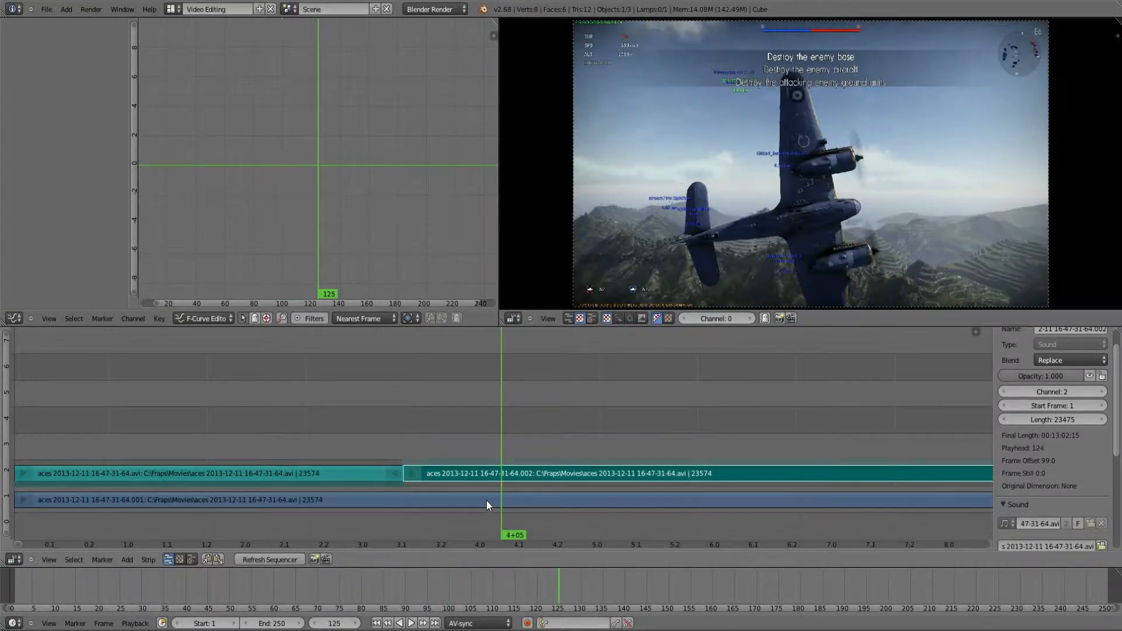
right_click(622, 500)
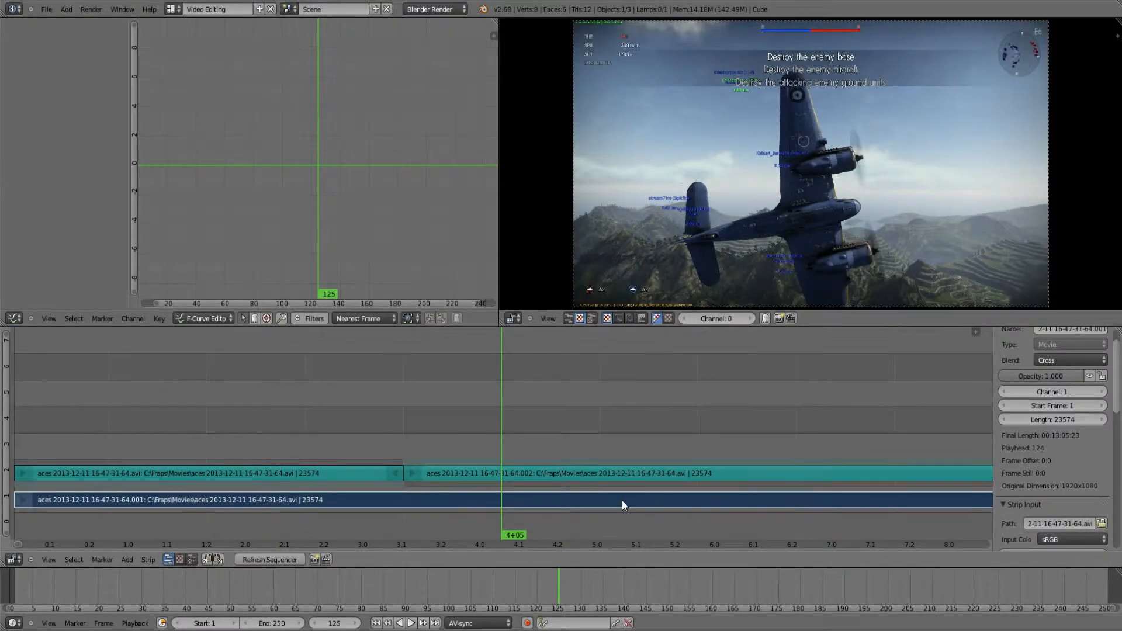
key(k)
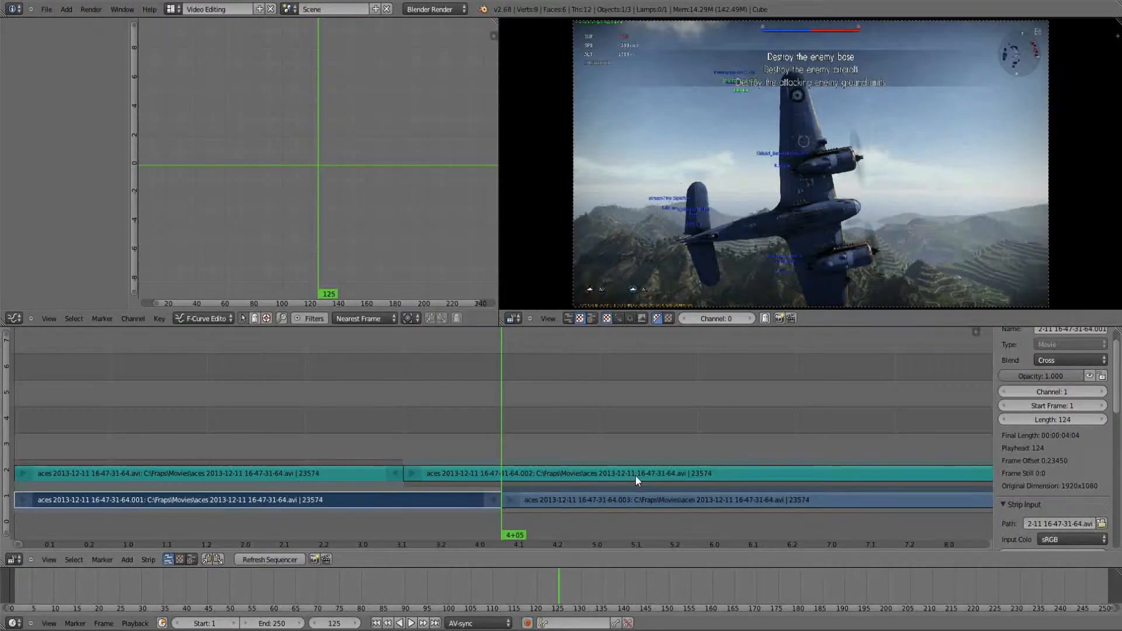
key(alt+a)
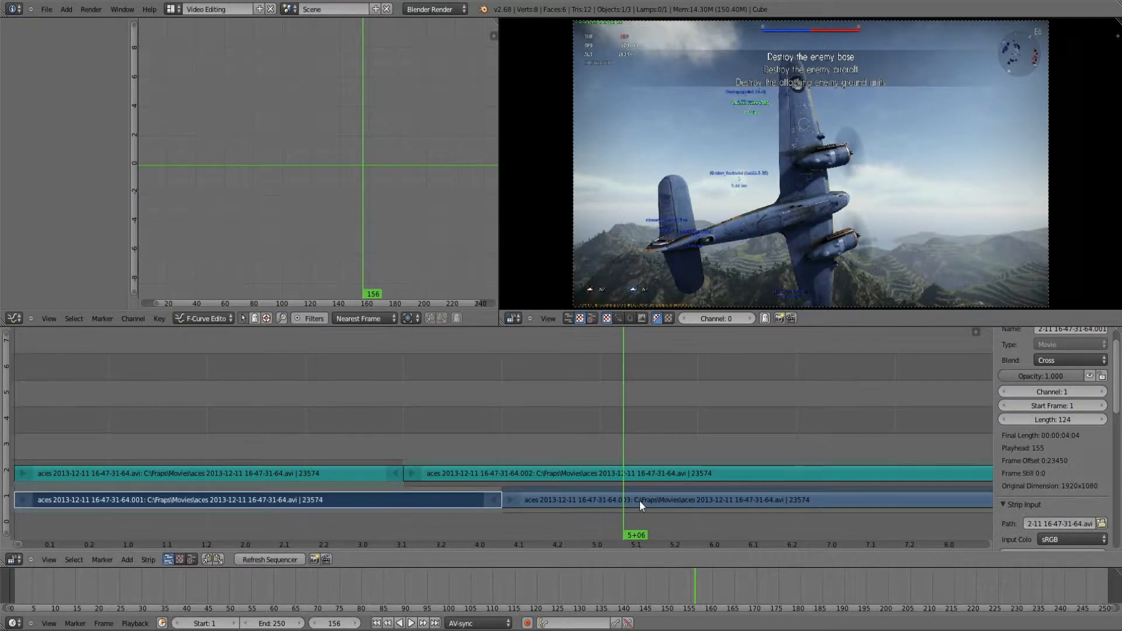
Step: Cut the movie and sound strips at frame 156 and add the image baner2.png in channel 3 at that frame
key(ctrl+z)
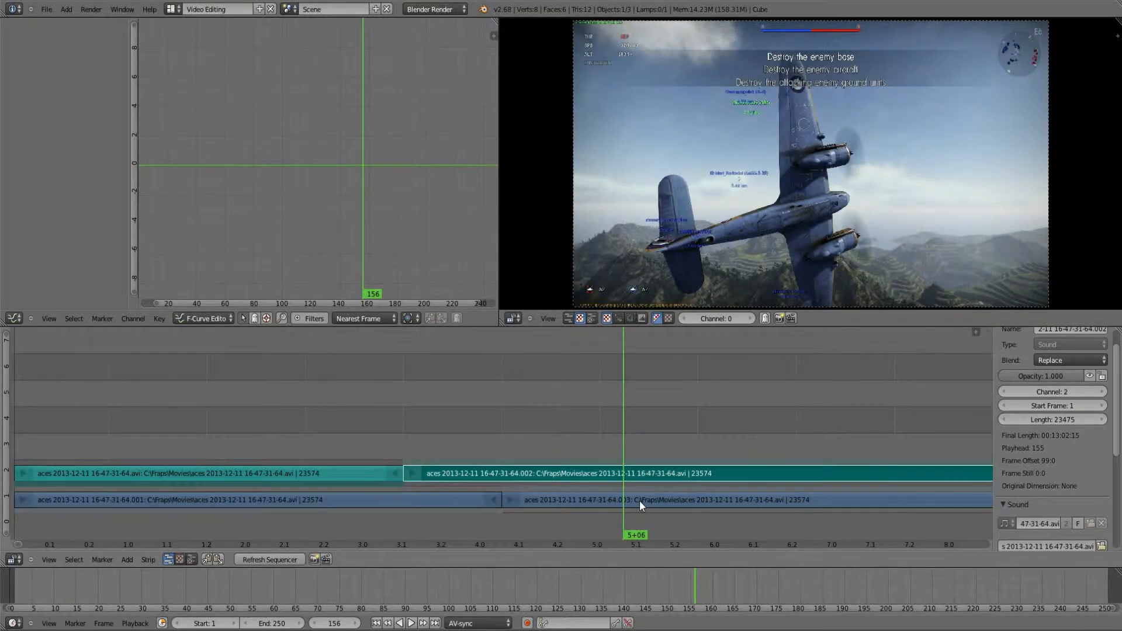
right_click(639, 500)
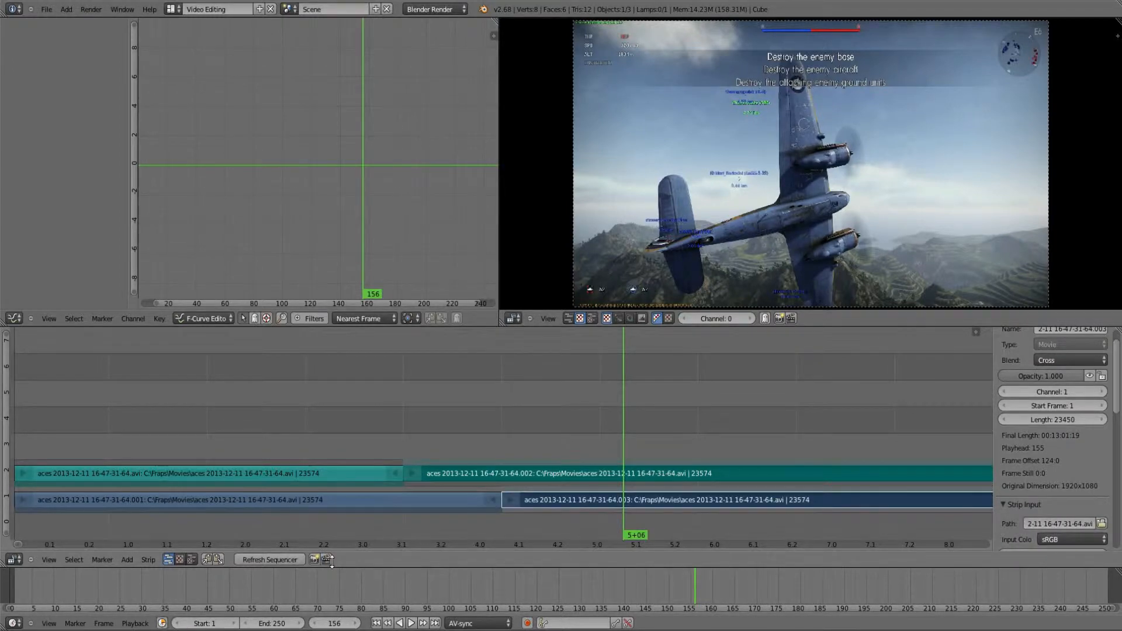
key(k)
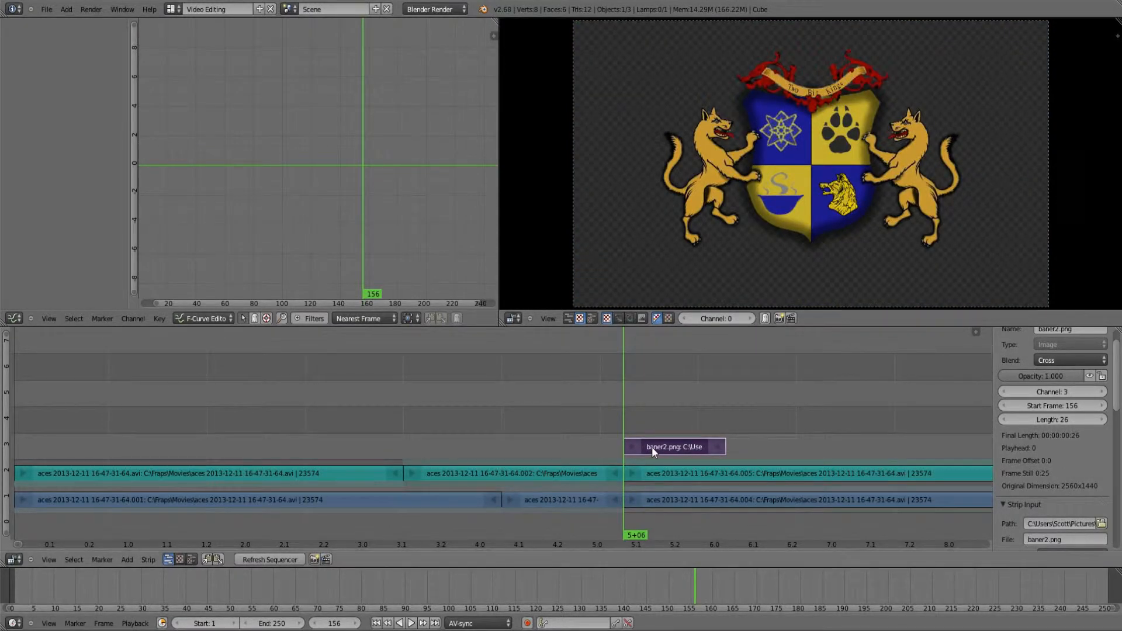
Step: Move the baner2.png image strip to channel 4 so that it starts at frame 1
key(g)
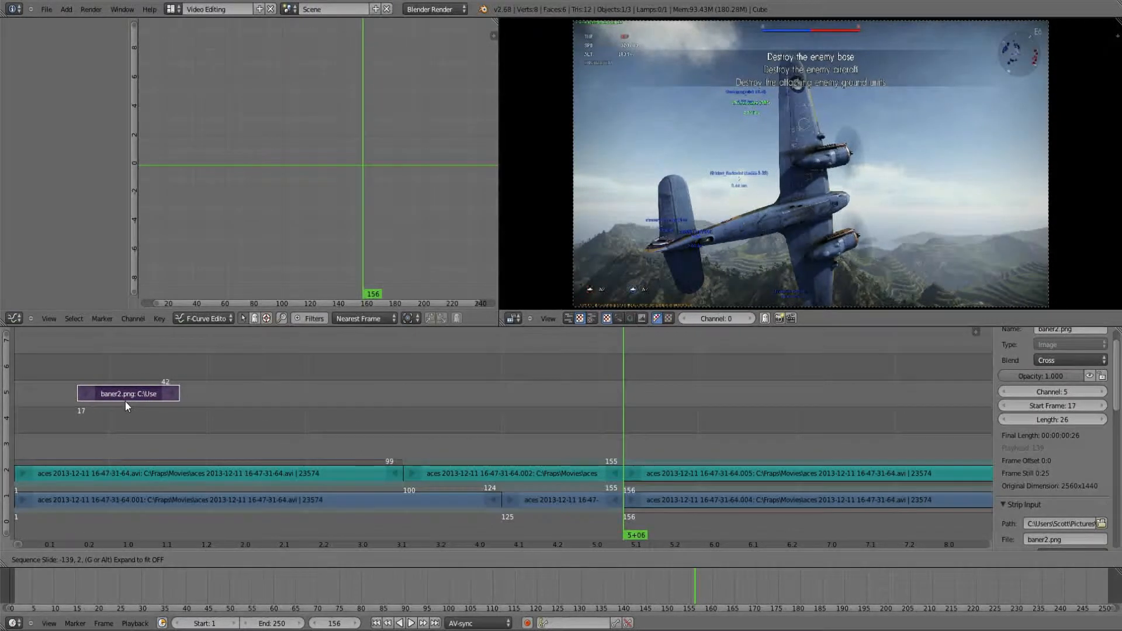
click(125, 401)
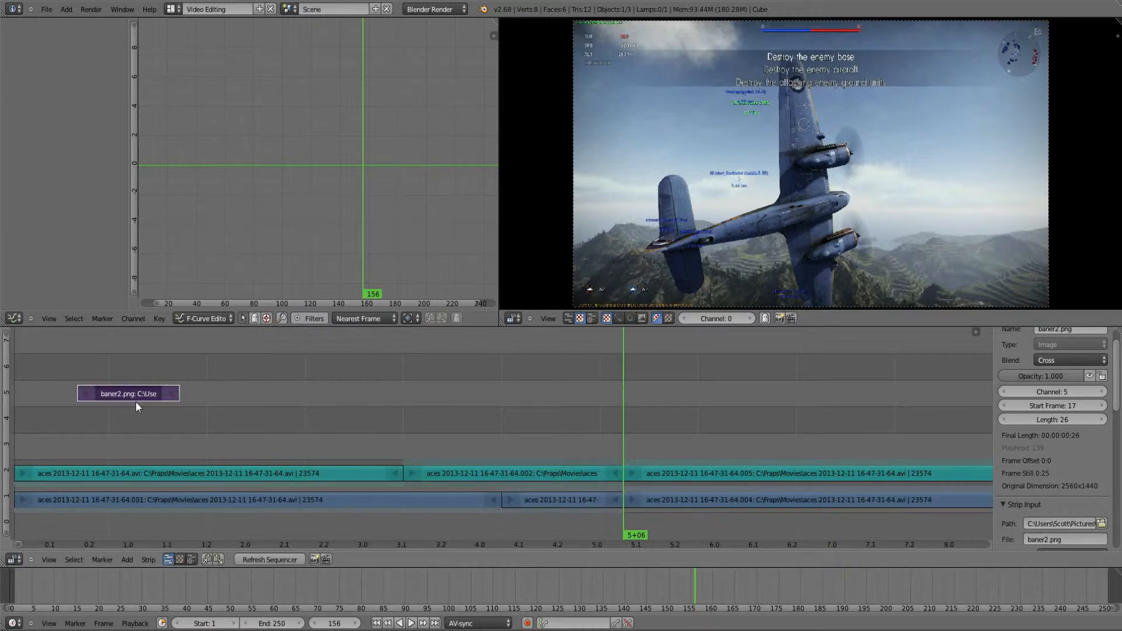
key(g)
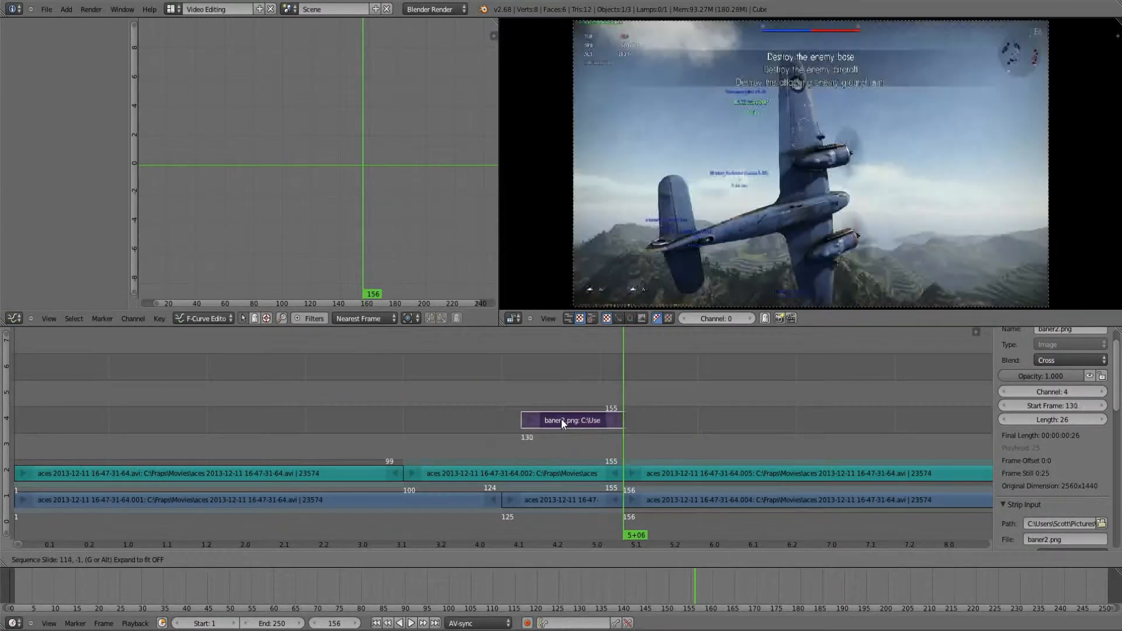
click(116, 406)
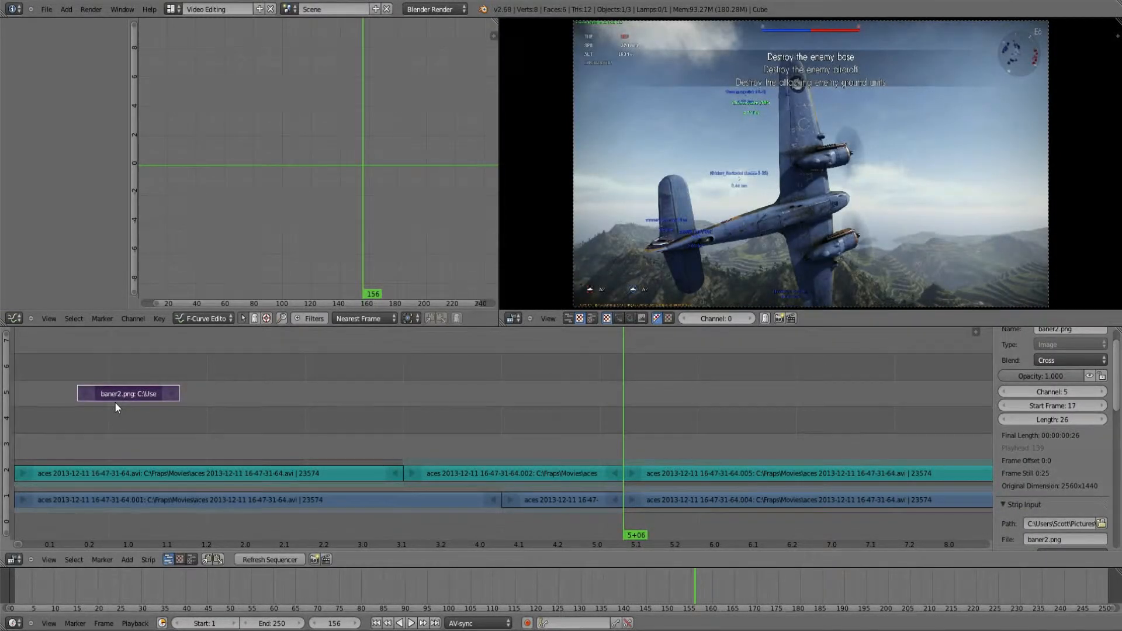
key(g)
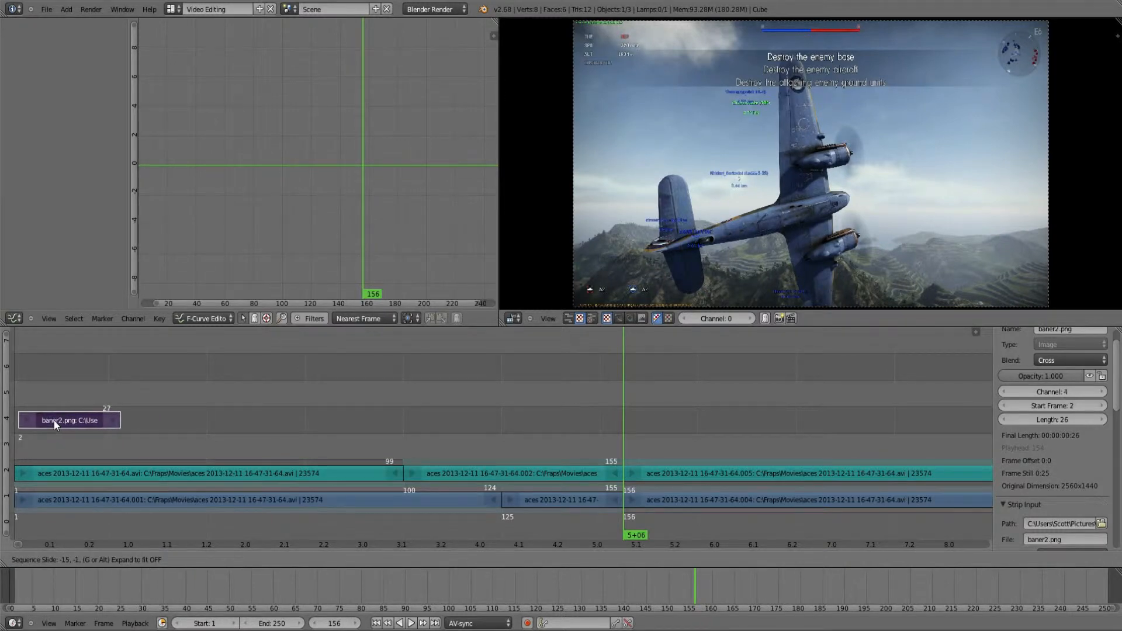
click(57, 421)
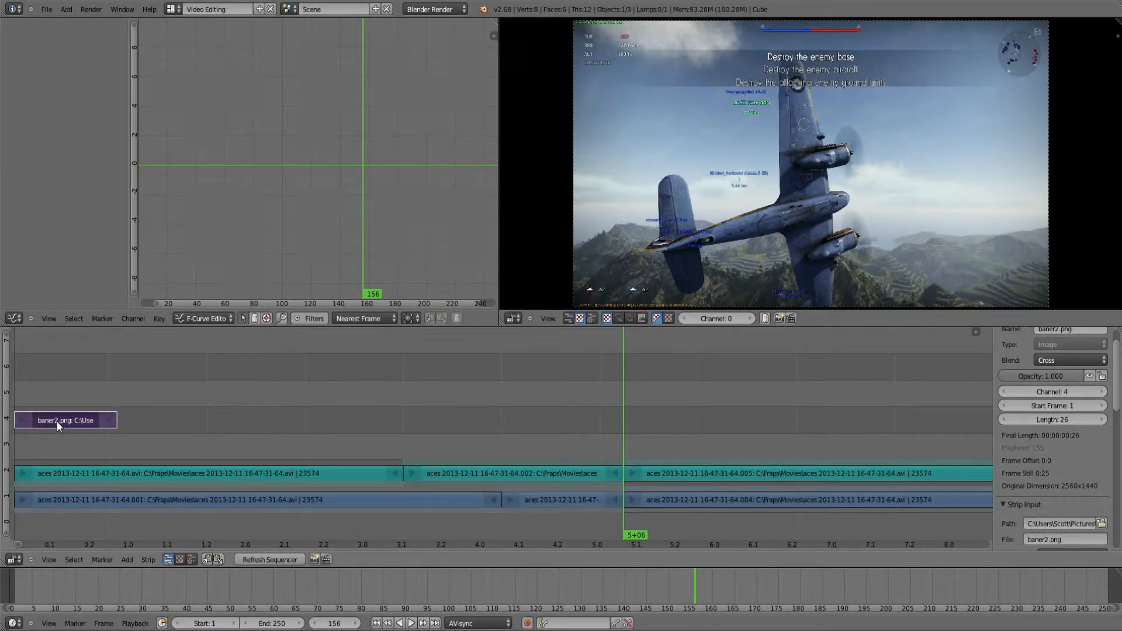
Step: Extend the end of the baner2.png strip so that it is 88 frames long
key(g)
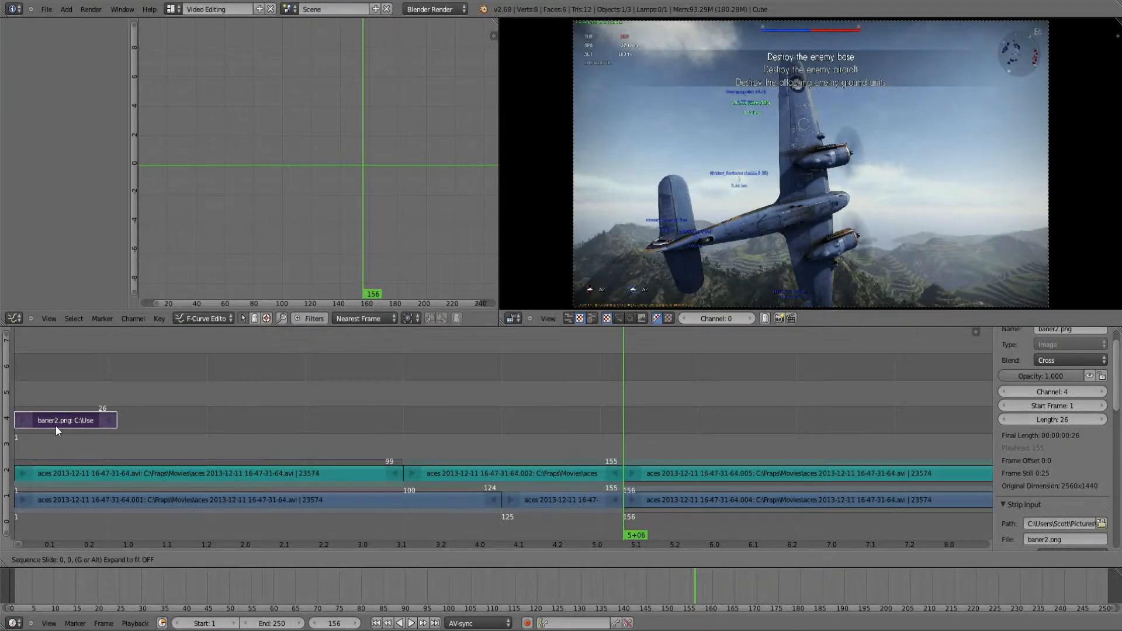
click(112, 421)
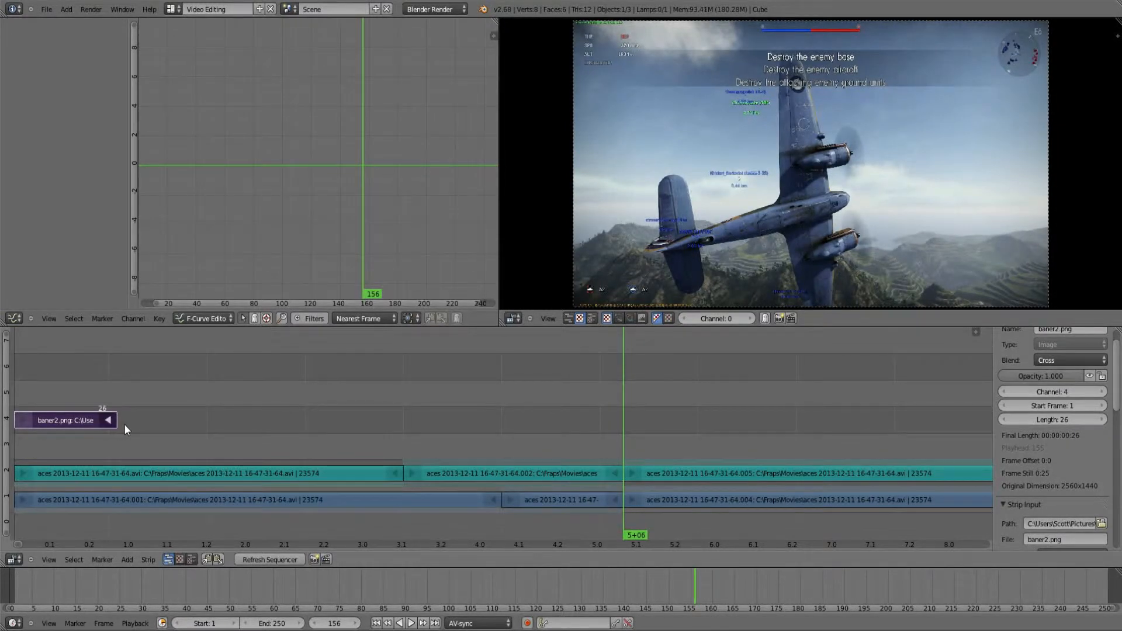
key(g)
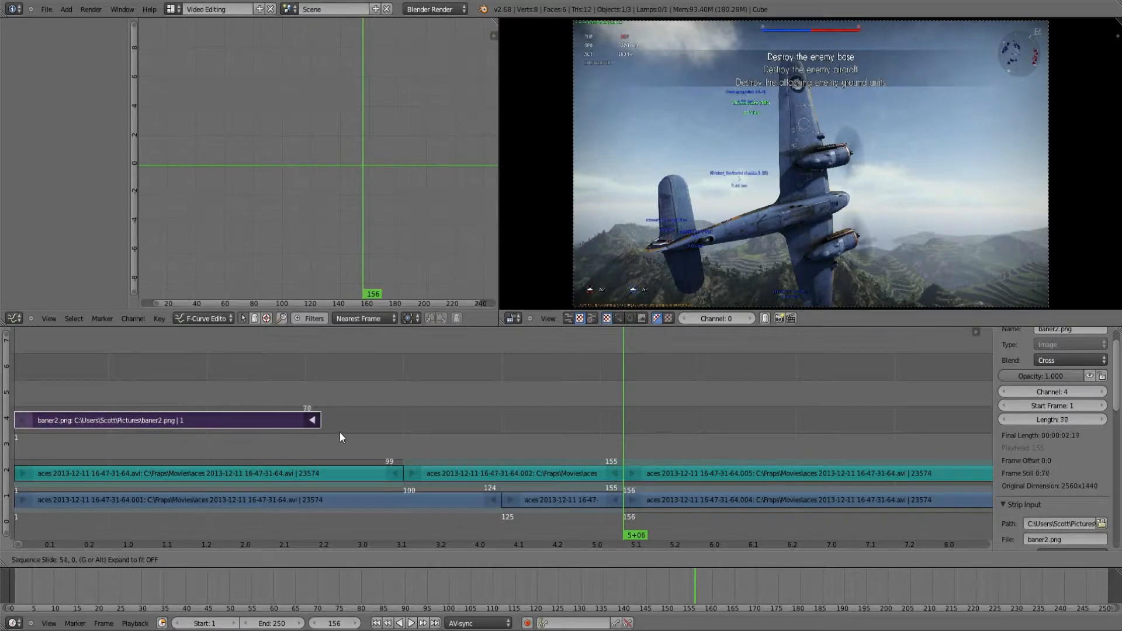
click(178, 551)
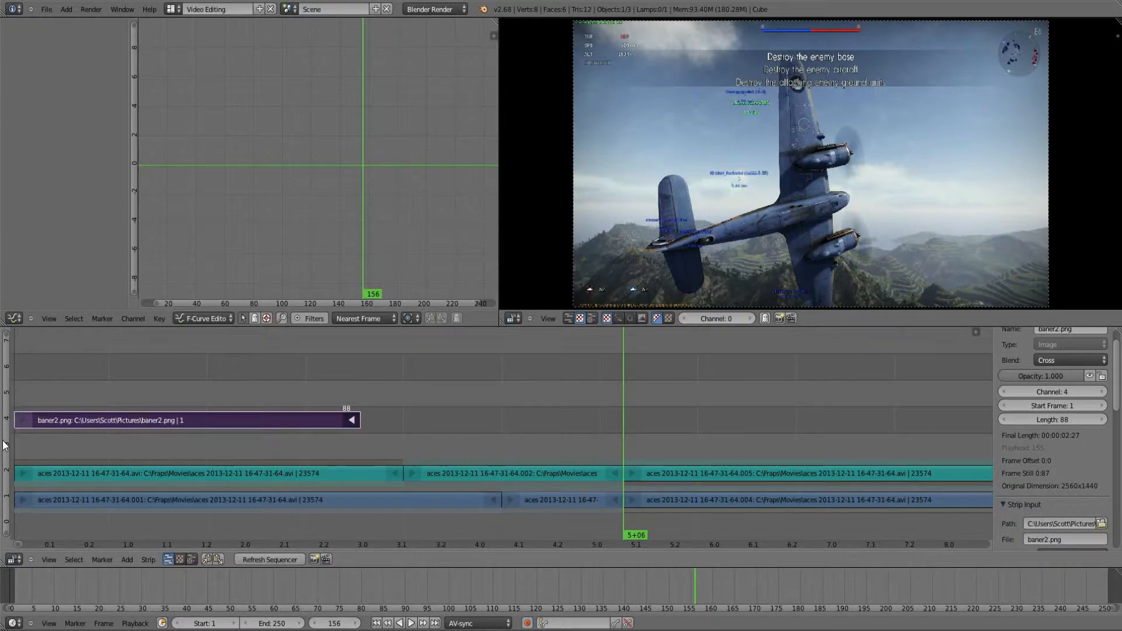
Step: Add a Wipe effect strip from the first movie strip to baner2.png and scrub to frame 36 to preview it
click(148, 419)
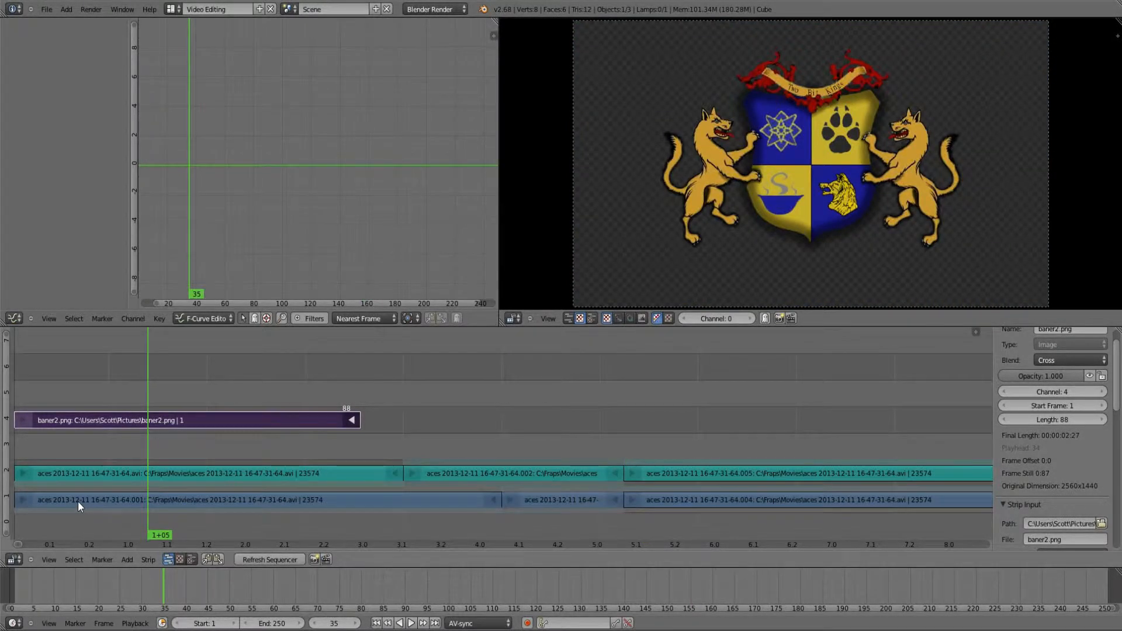
right_click(78, 501)
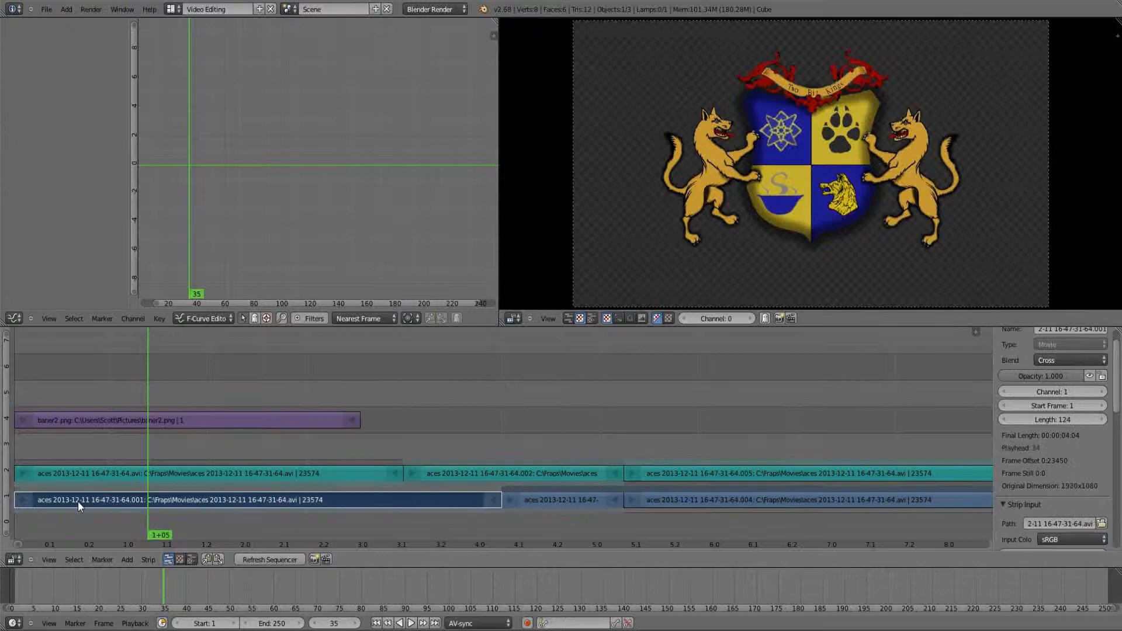
right_click(86, 419)
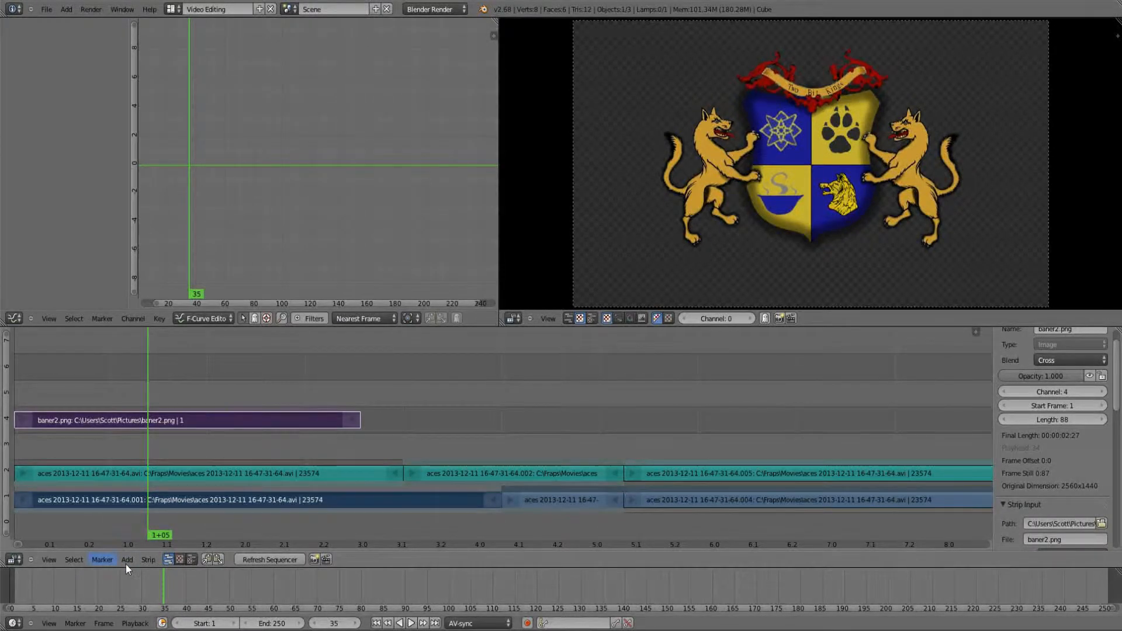
click(126, 559)
mouse_move(149, 471)
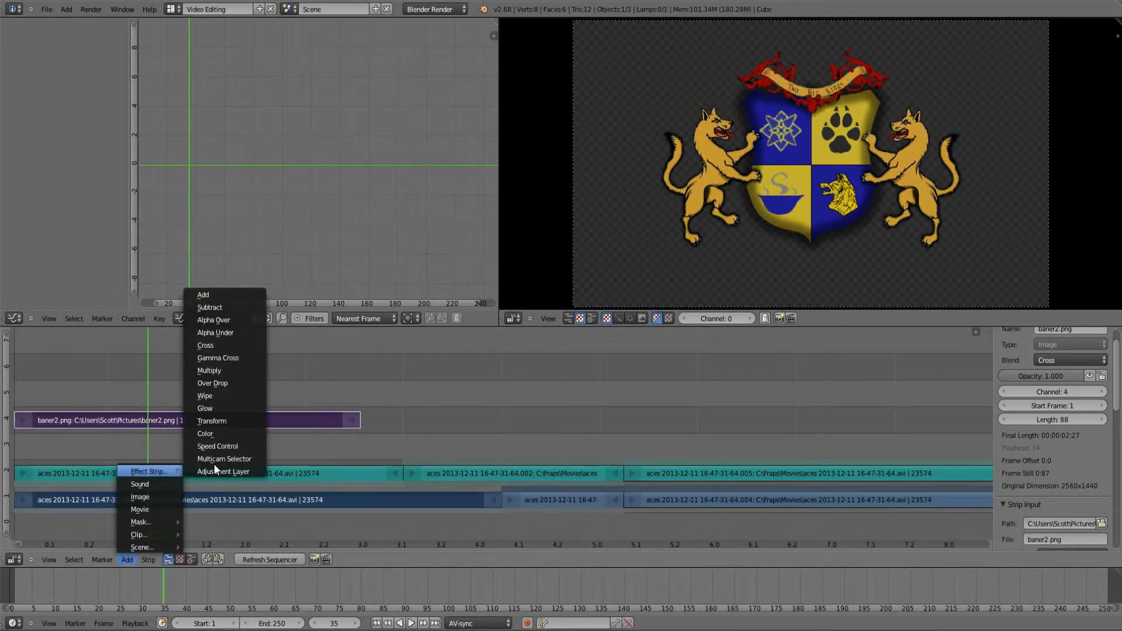
click(226, 397)
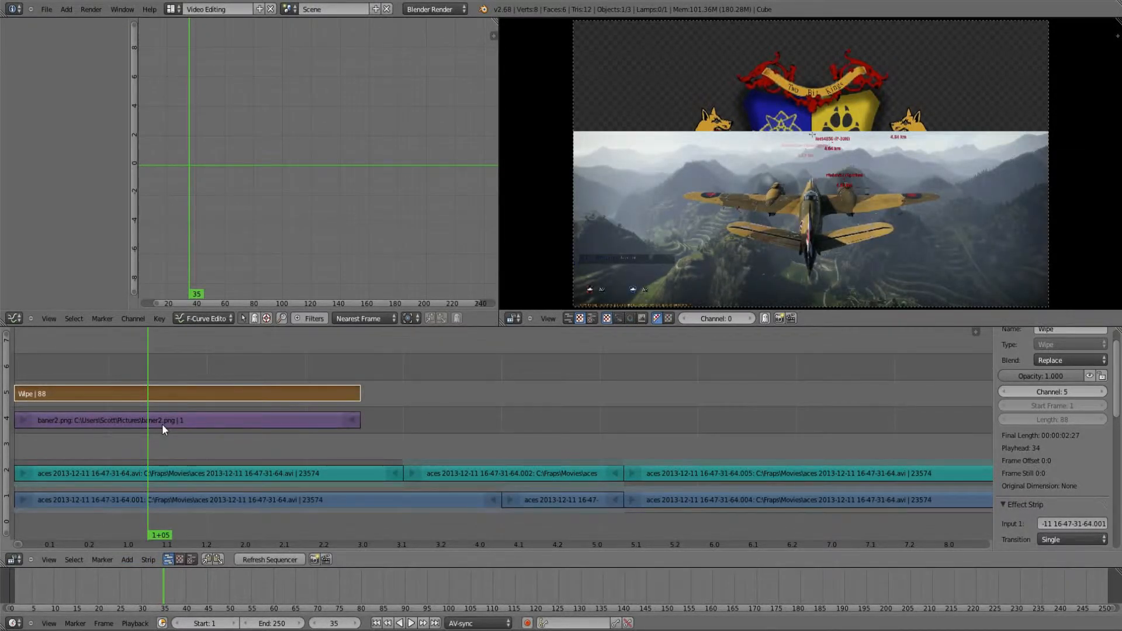
mouse_move(162, 424)
mouse_down()
mouse_move(128, 434)
mouse_move(172, 419)
mouse_up()
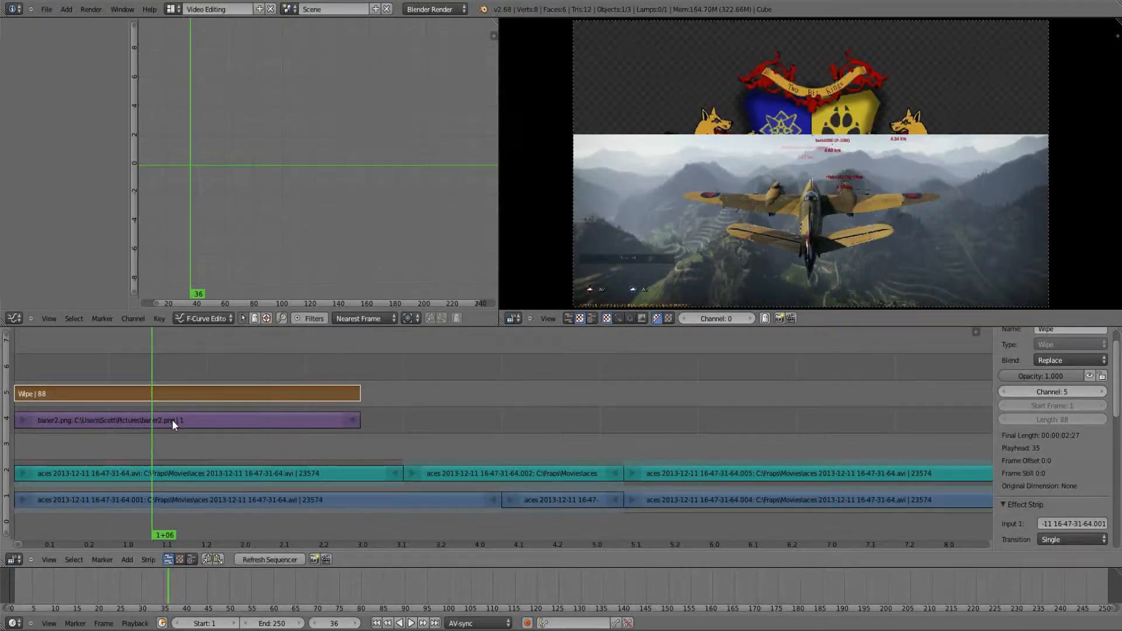
Step: Mute the baner2.png image strip in channel 4, toggling the mute once to compare
right_click(172, 419)
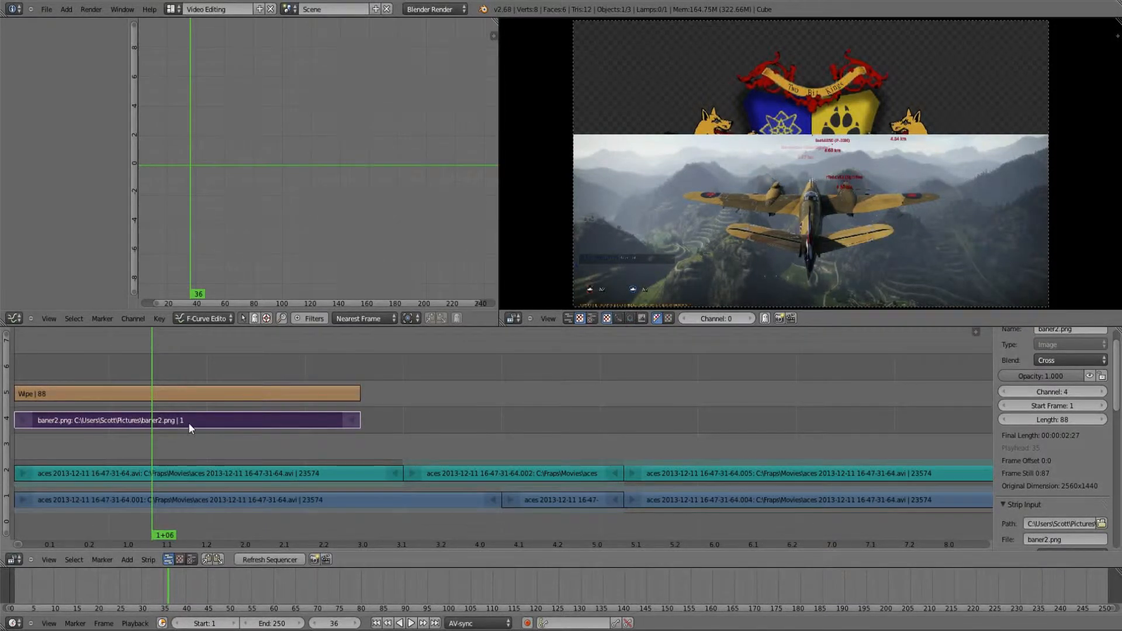
key(h)
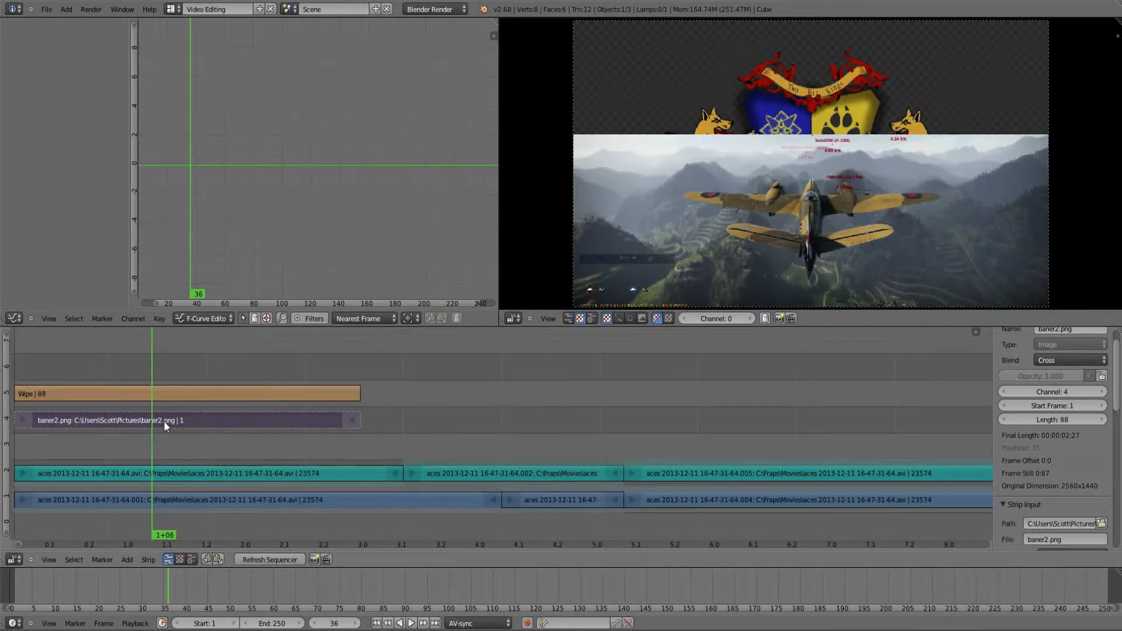
key(alt+h)
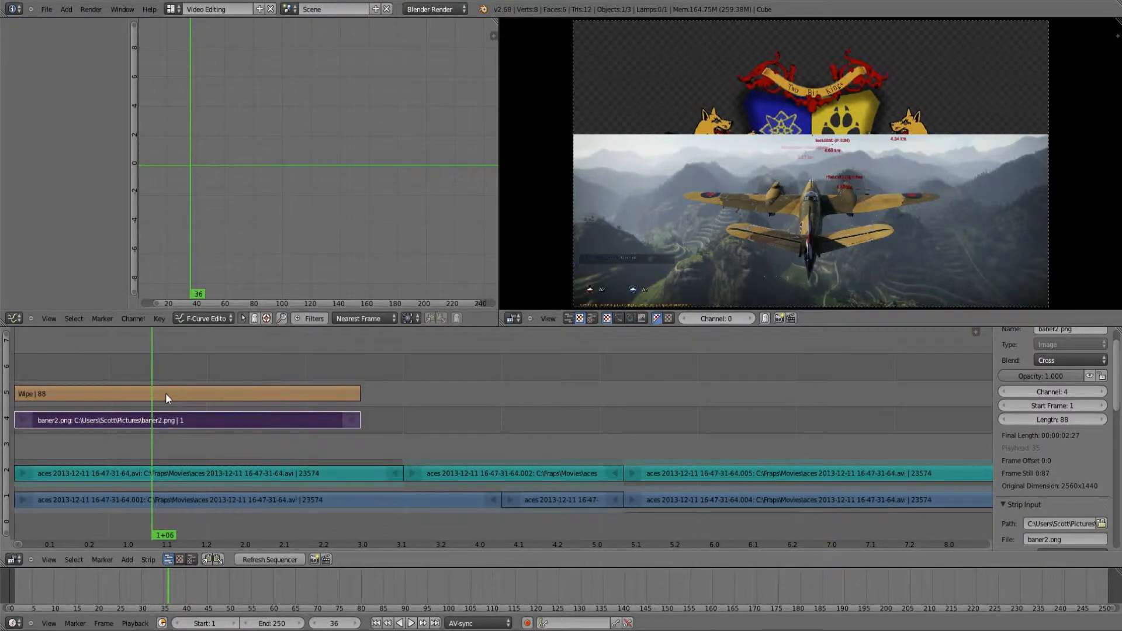
key(h)
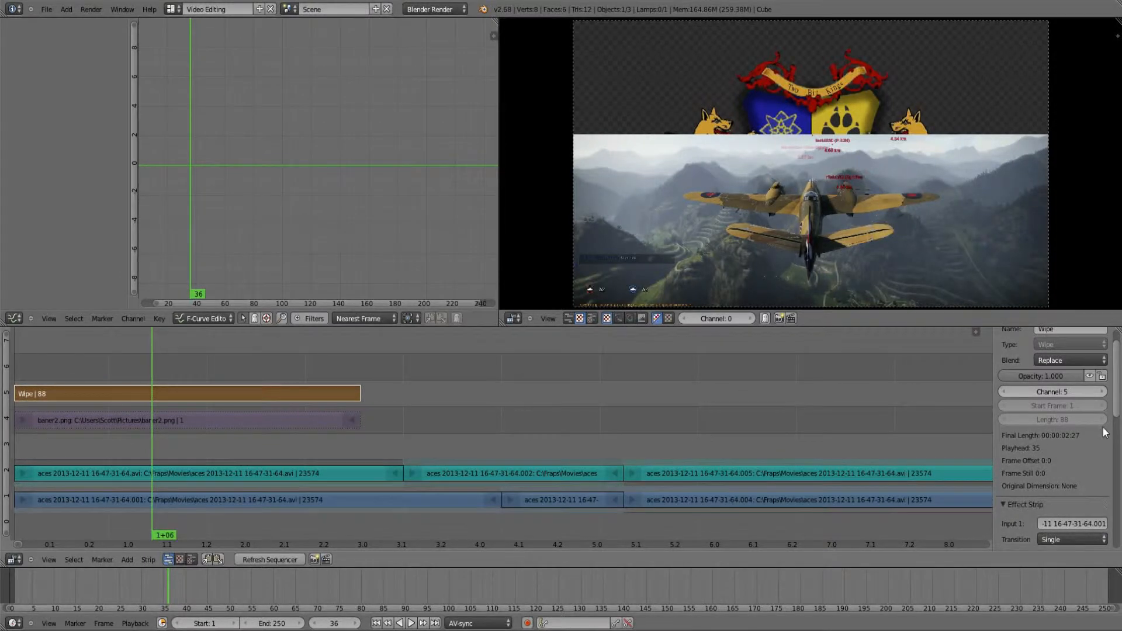
Step: Set the Wipe strip's blend mode to Alpha Over and scrub to frame 39 to check the overlay
scroll(1104, 432, up, 2)
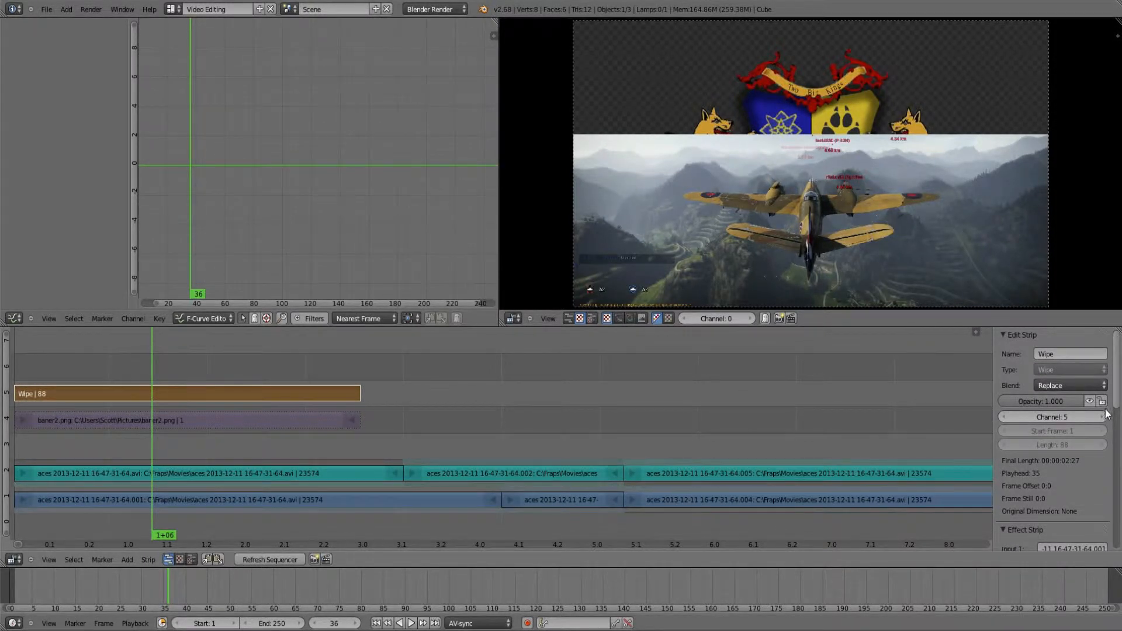
click(1060, 380)
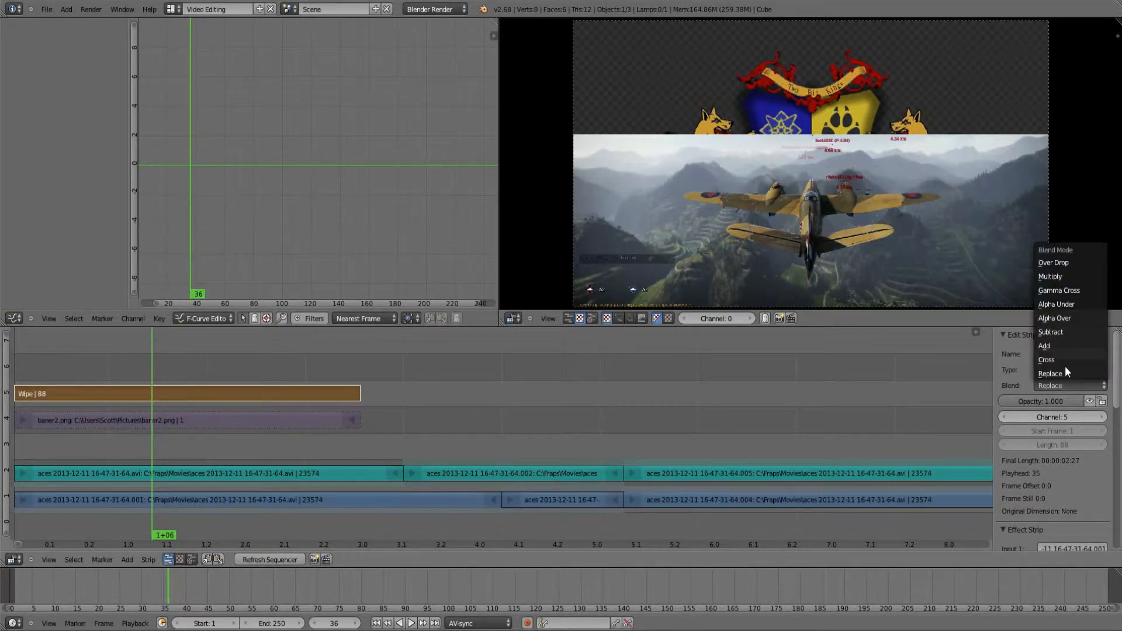
click(1055, 318)
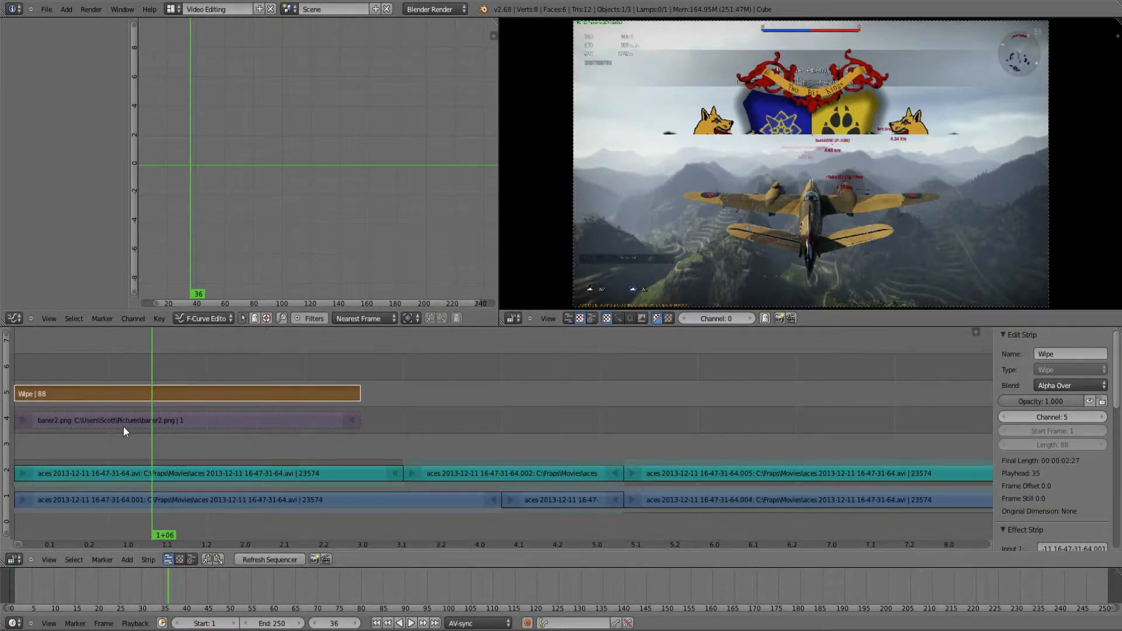
drag(124, 426, 166, 433)
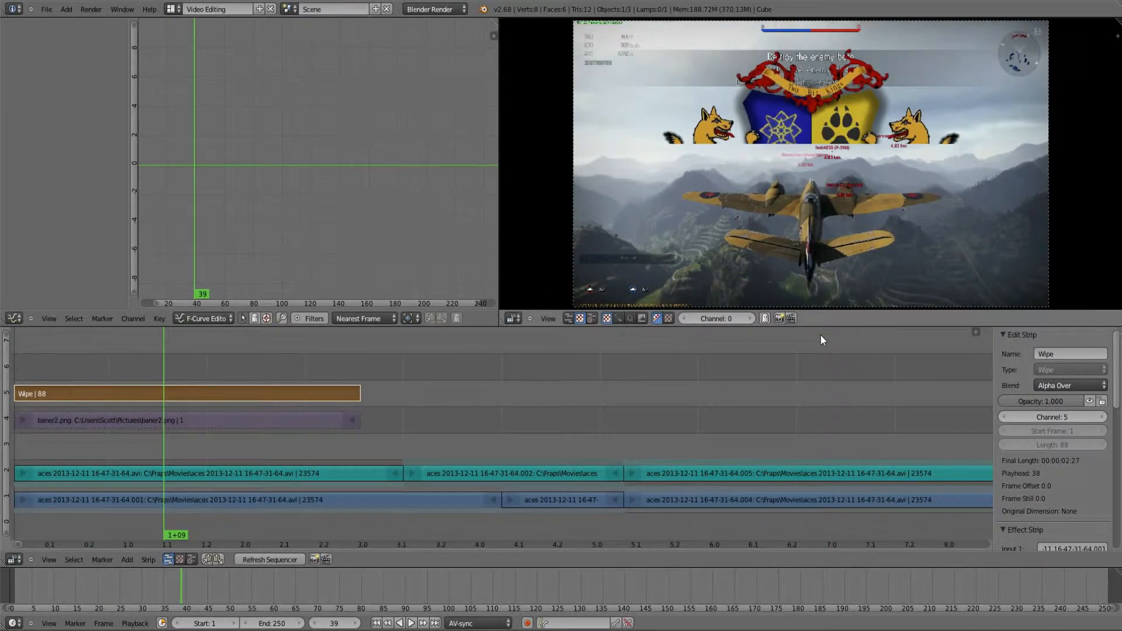
Step: Set the Wipe strip's blur width to 0.401
scroll(1051, 406, down, 1)
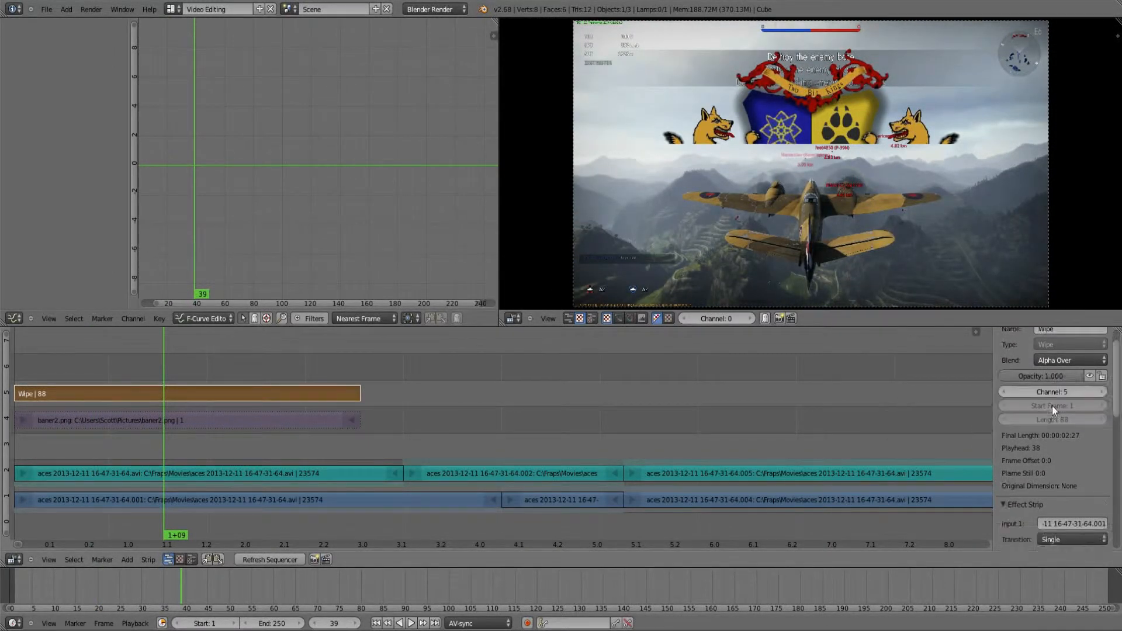
scroll(1052, 405, down, 3)
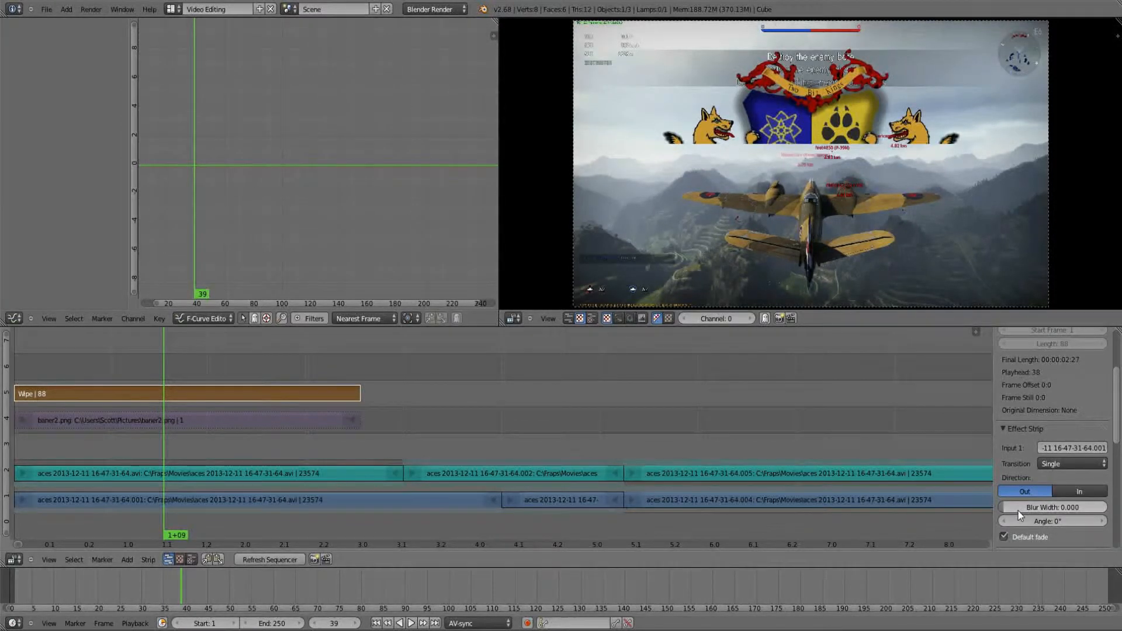
drag(1018, 511, 1056, 515)
Step: Play the wipe transition from frame 1 and stop playback at frame 86
key(shift+Left)
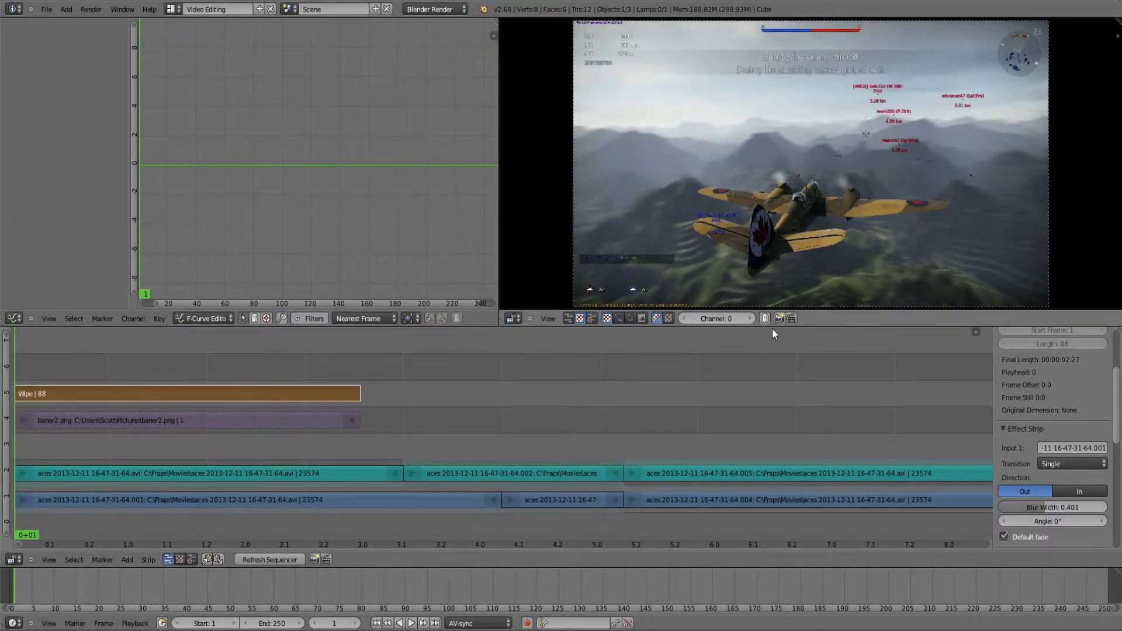
click(411, 623)
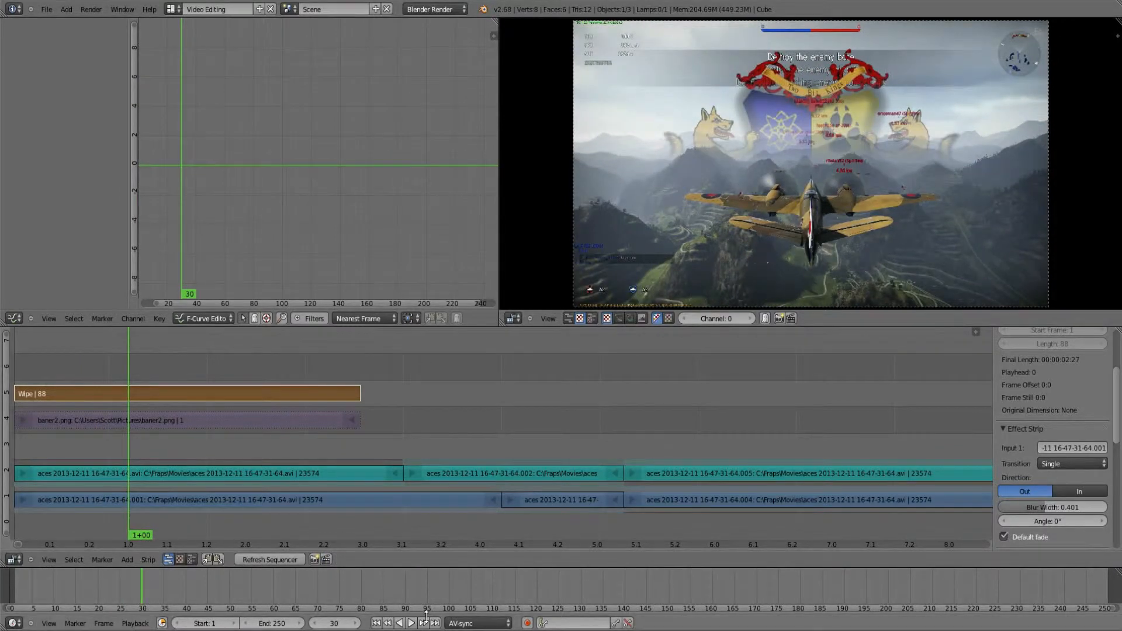
click(409, 623)
click(412, 624)
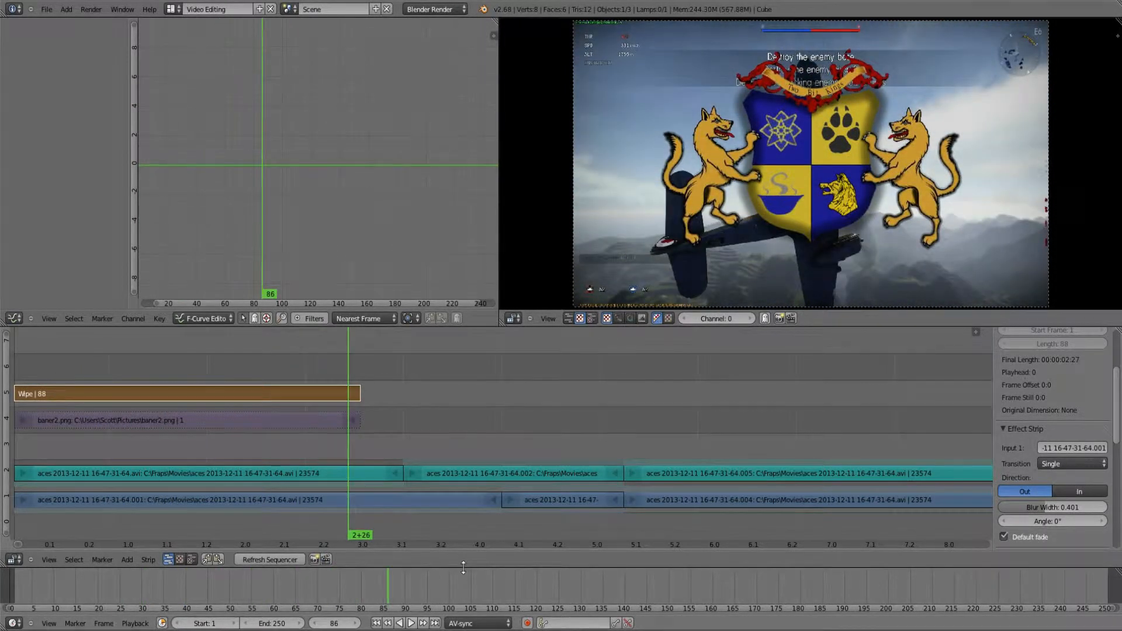
click(411, 623)
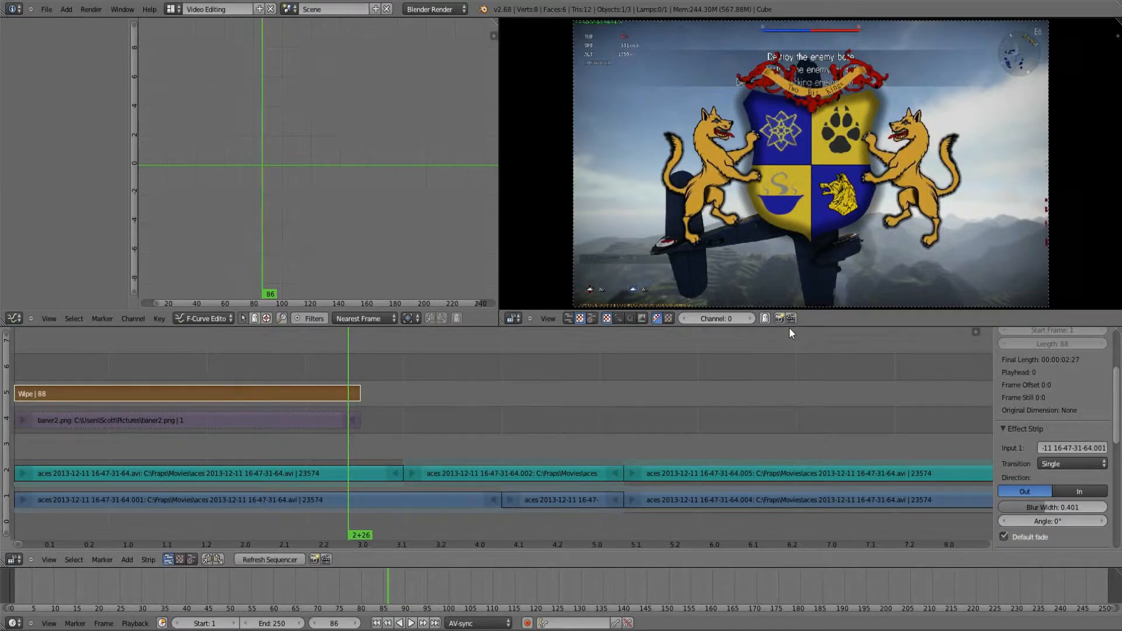
Step: Paste a copy of the baner2.png strip into channel 4 starting at frame 89 and extend its end to frame 144
key(ctrl+v)
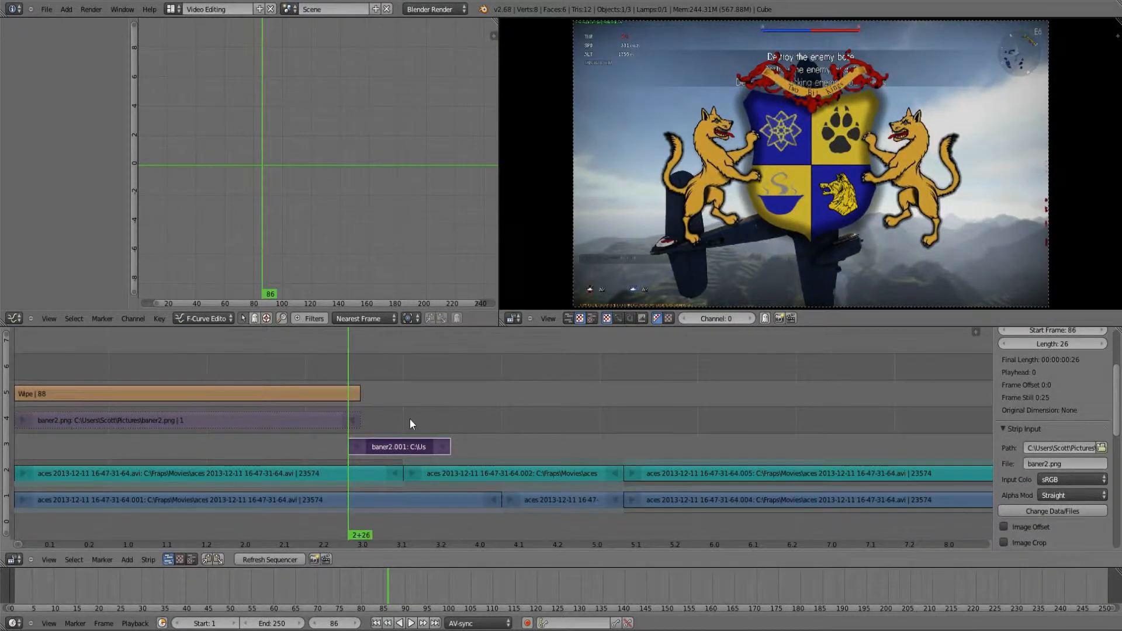
key(g)
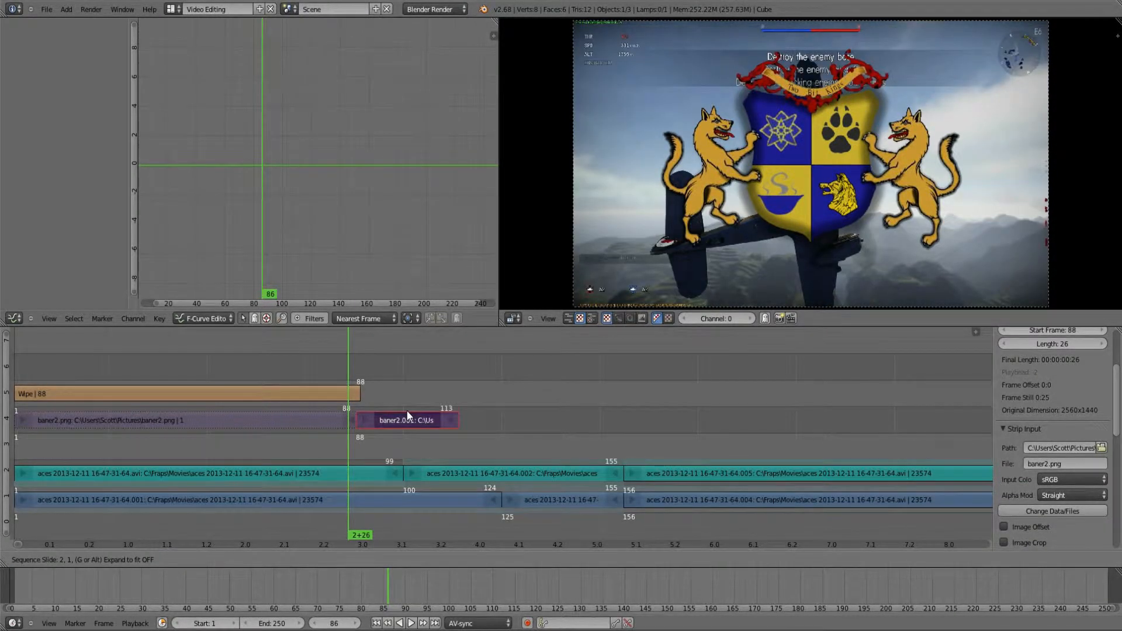
click(455, 420)
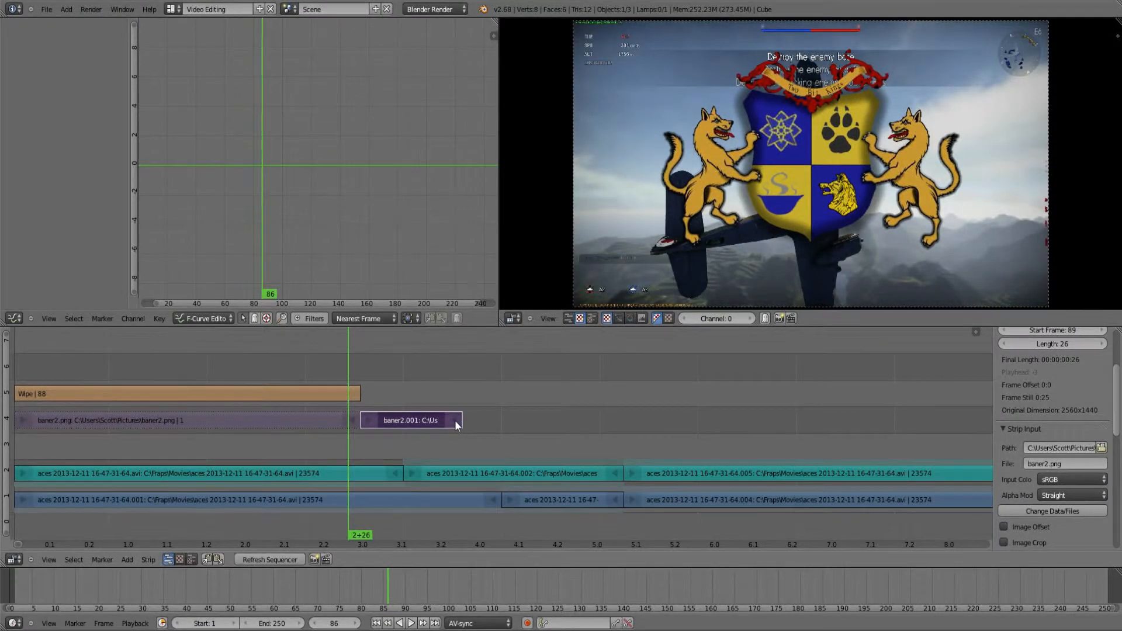
key(alt+a)
right_click(462, 421)
key(g)
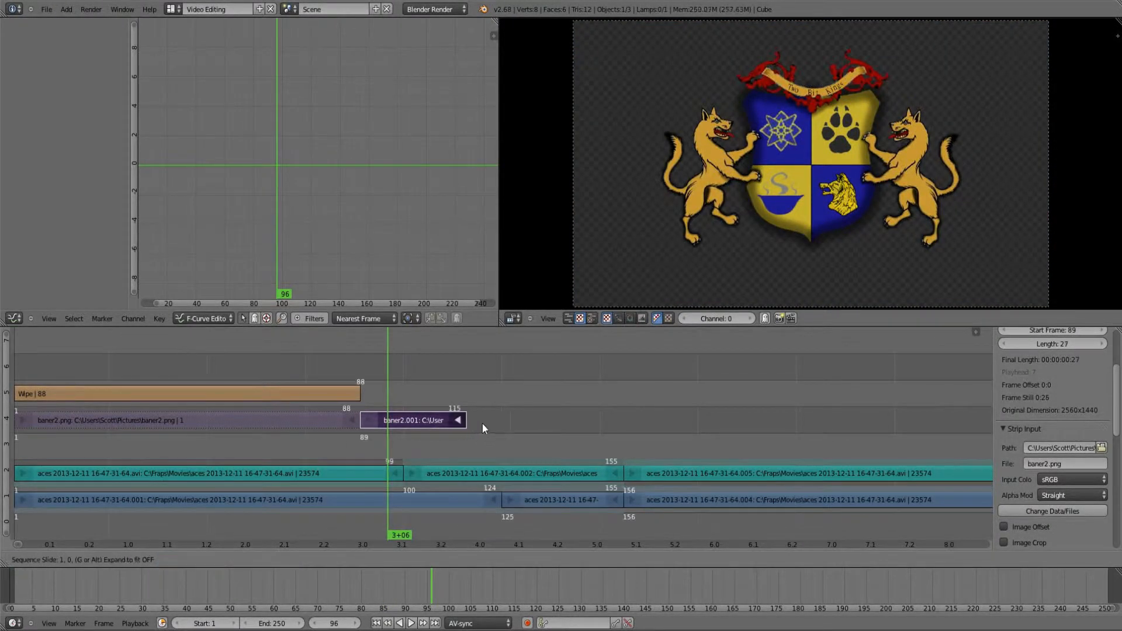
click(592, 423)
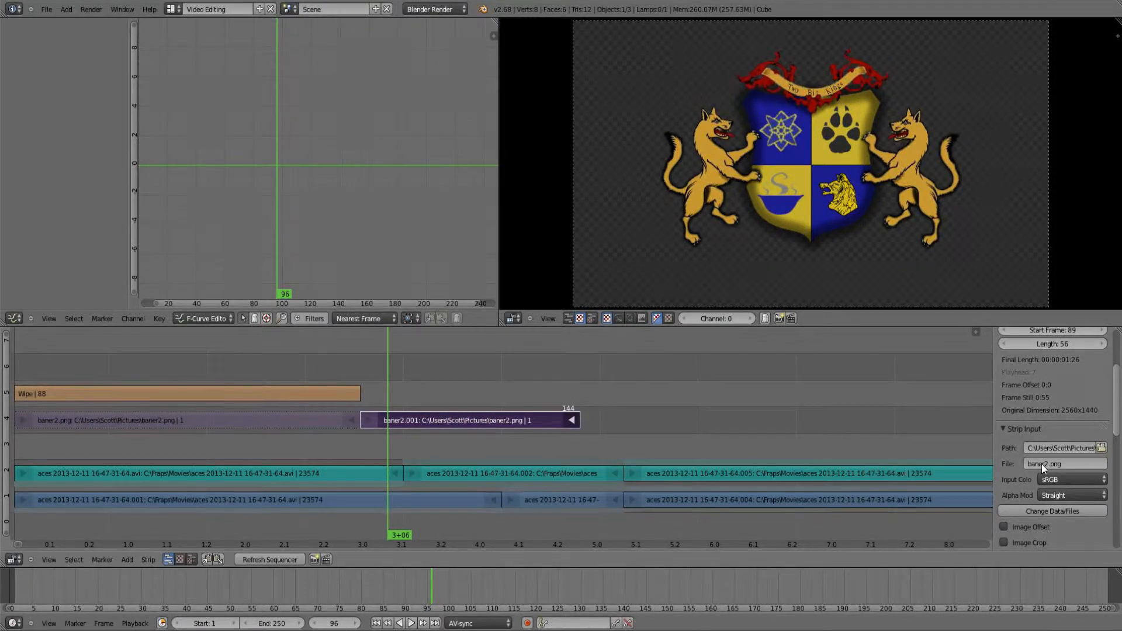
Step: Set the blend mode of the baner2.001 image strip to Alpha Over
scroll(1047, 453, up, 4)
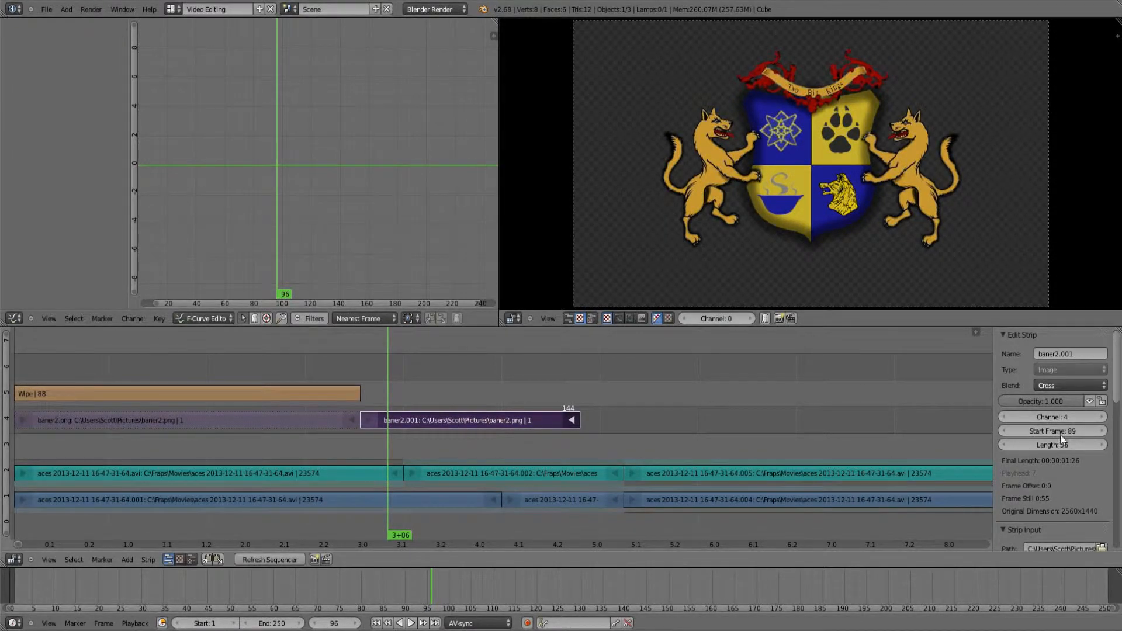
click(1057, 383)
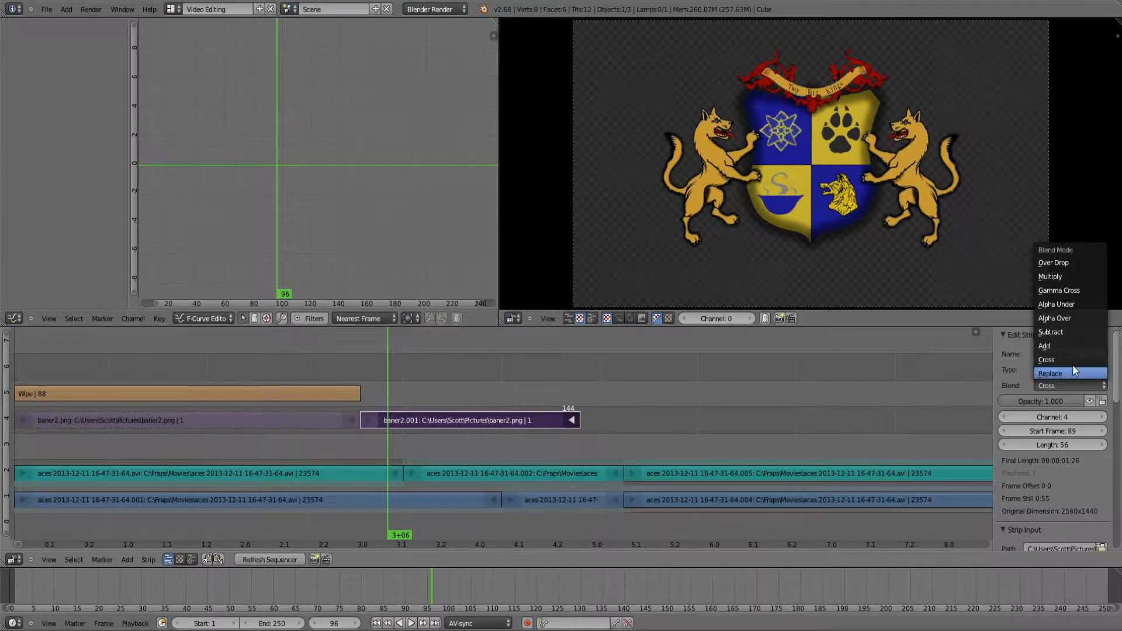
click(1054, 318)
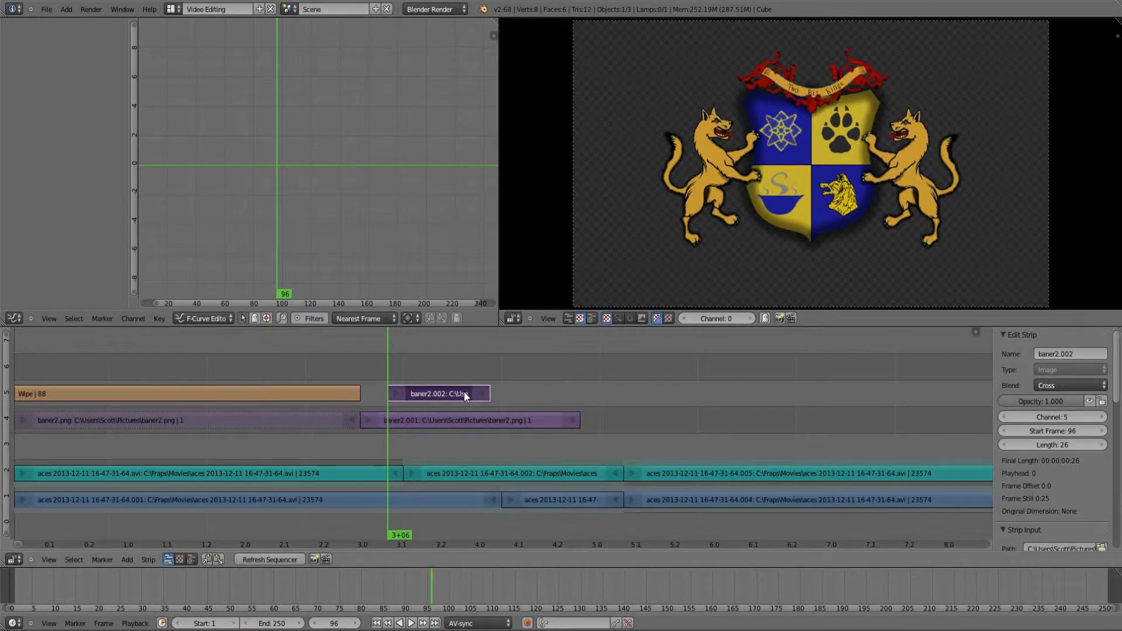
Step: Place the baner2.002 strip in channel 4 at frame 145 and add a Wipe effect using it and the last movie strip in channel 1
right_drag(463, 391, 637, 426)
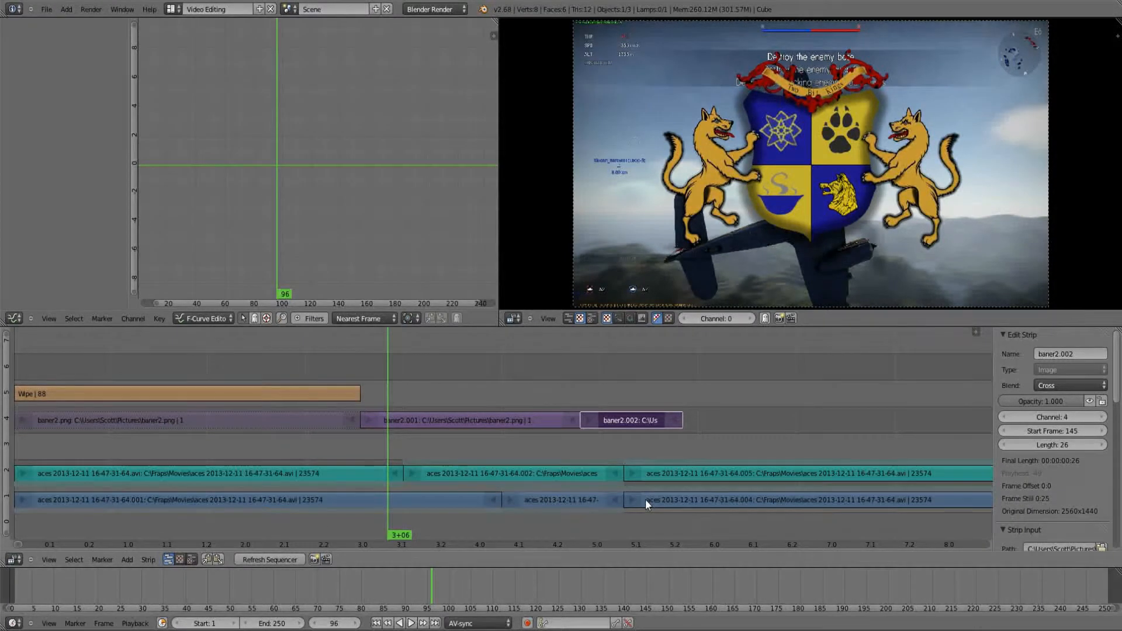
right_click(645, 499)
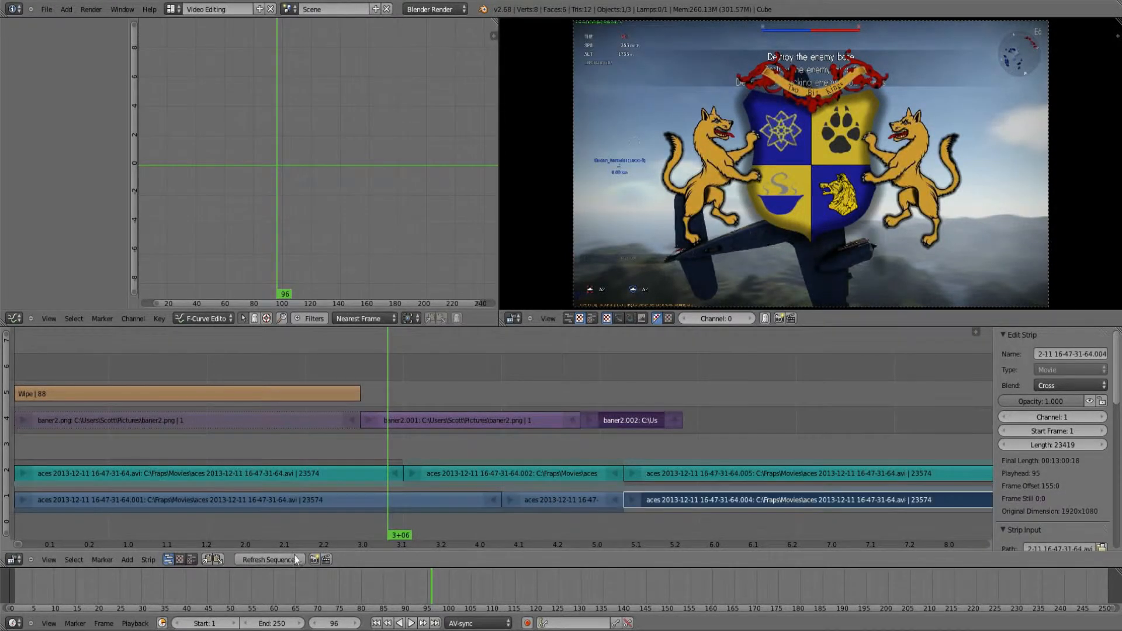
click(129, 560)
mouse_move(150, 471)
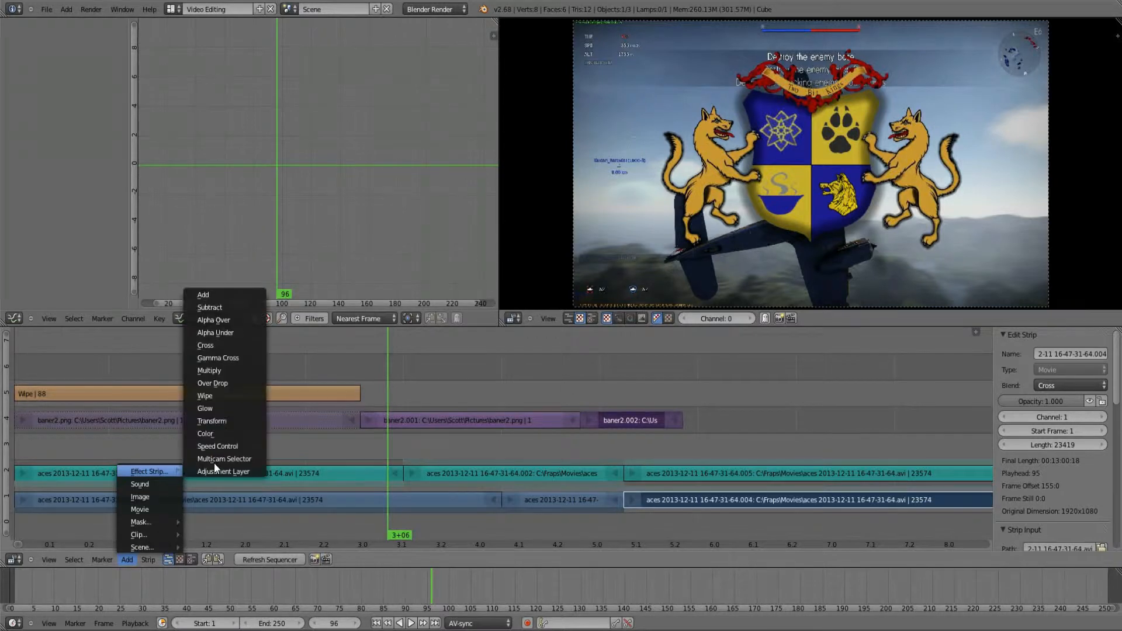
click(226, 395)
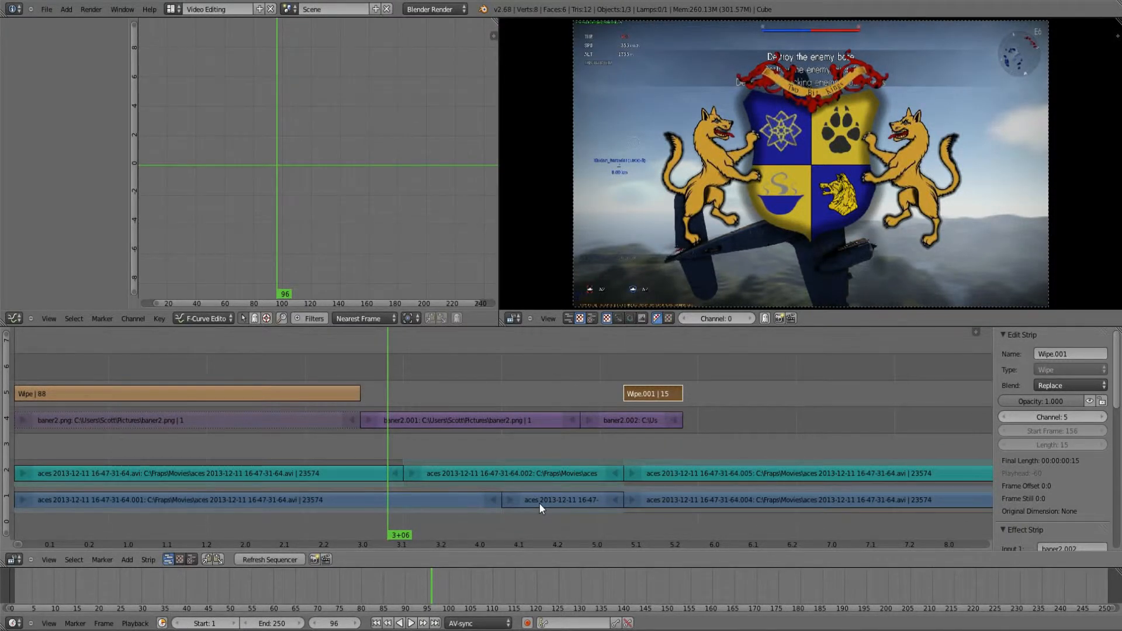
Step: Delete the short middle movie strip in channel 1 and extend the following movie strip's start back to frame 125
right_click(539, 502)
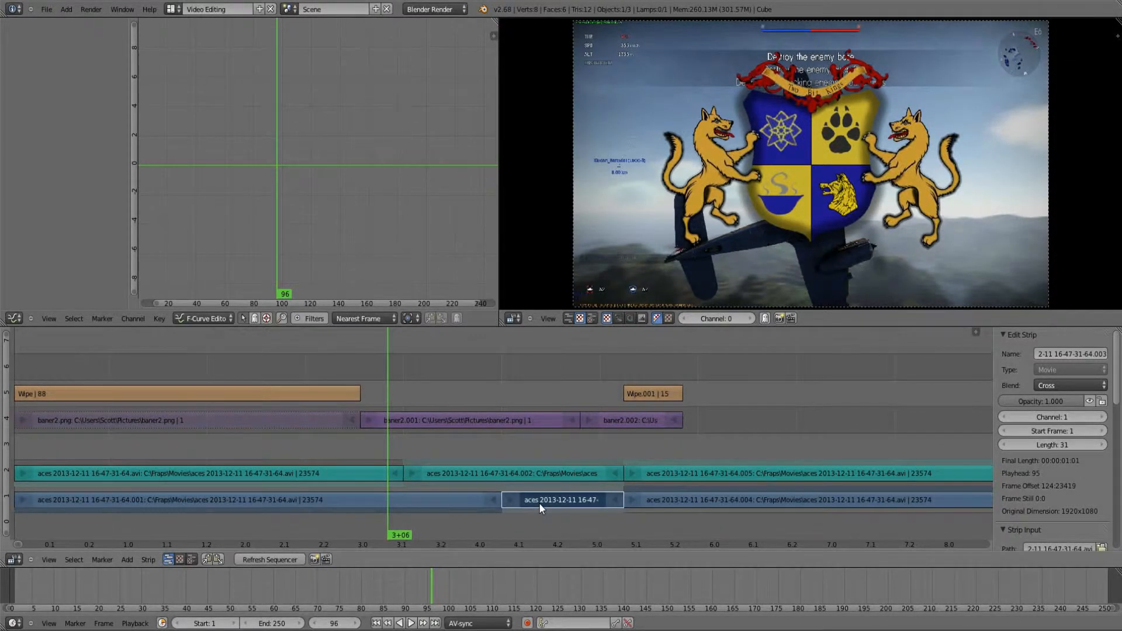
key(x)
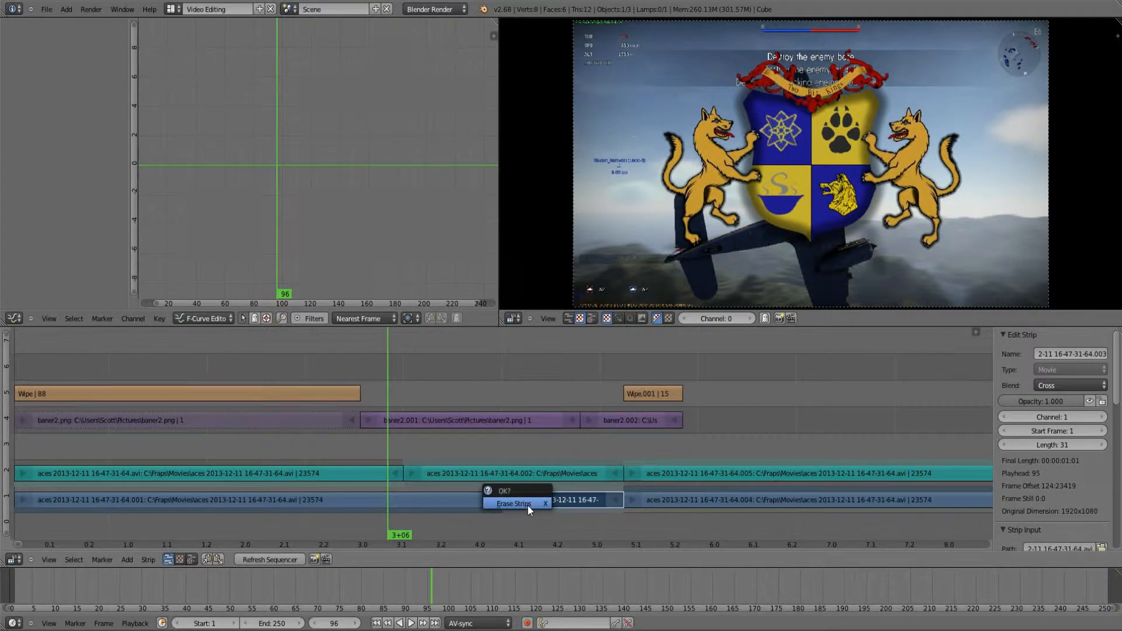
click(527, 504)
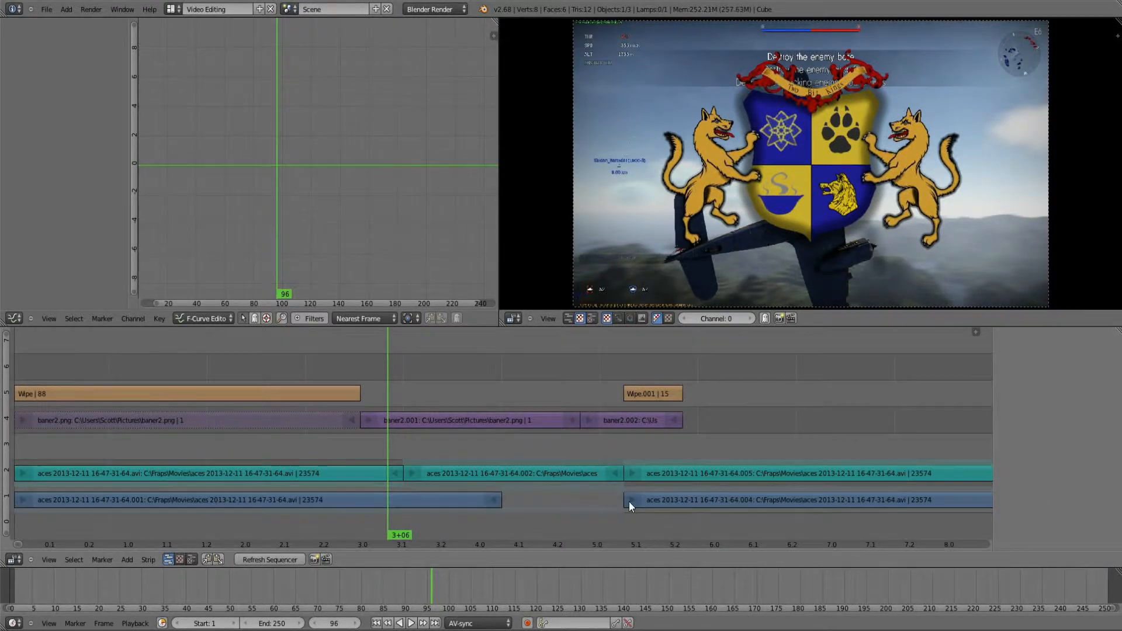
right_click(629, 501)
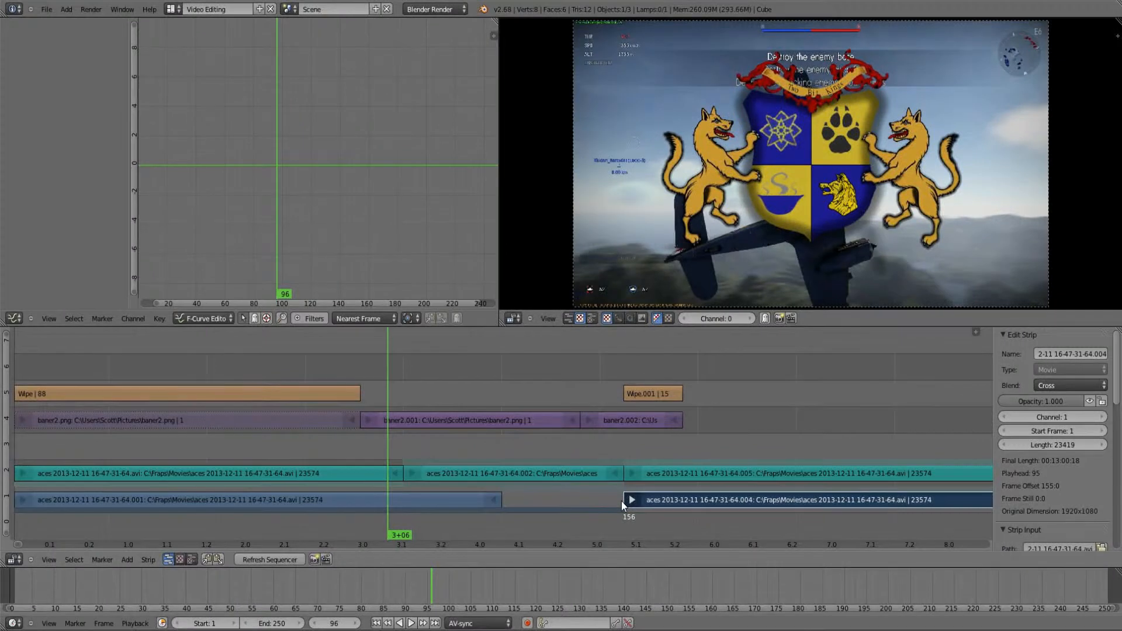
key(g)
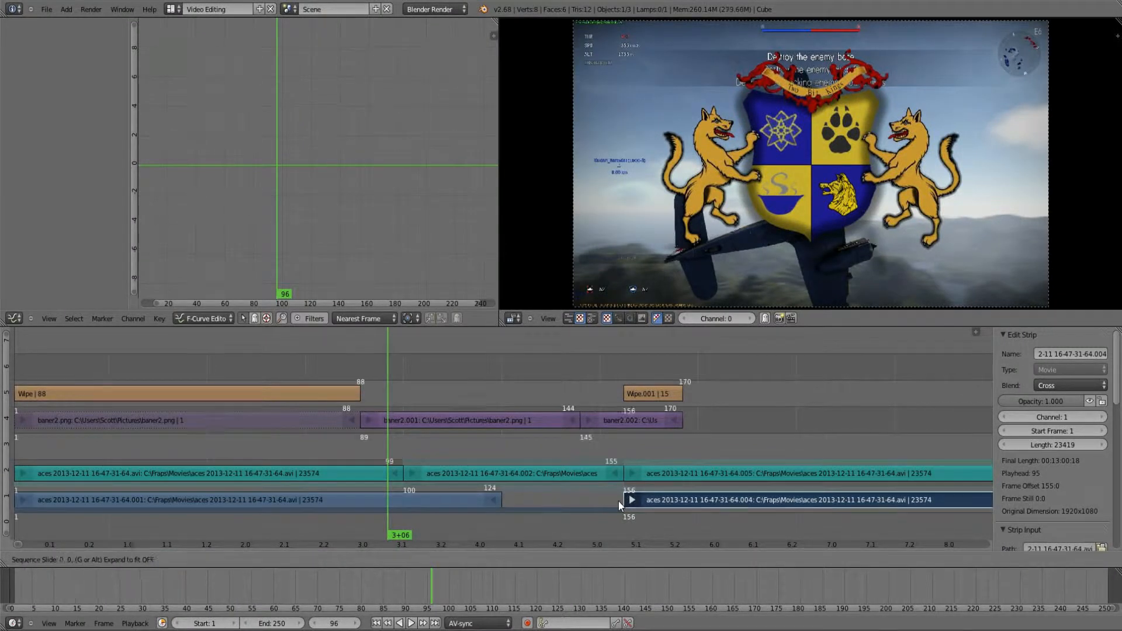
click(503, 507)
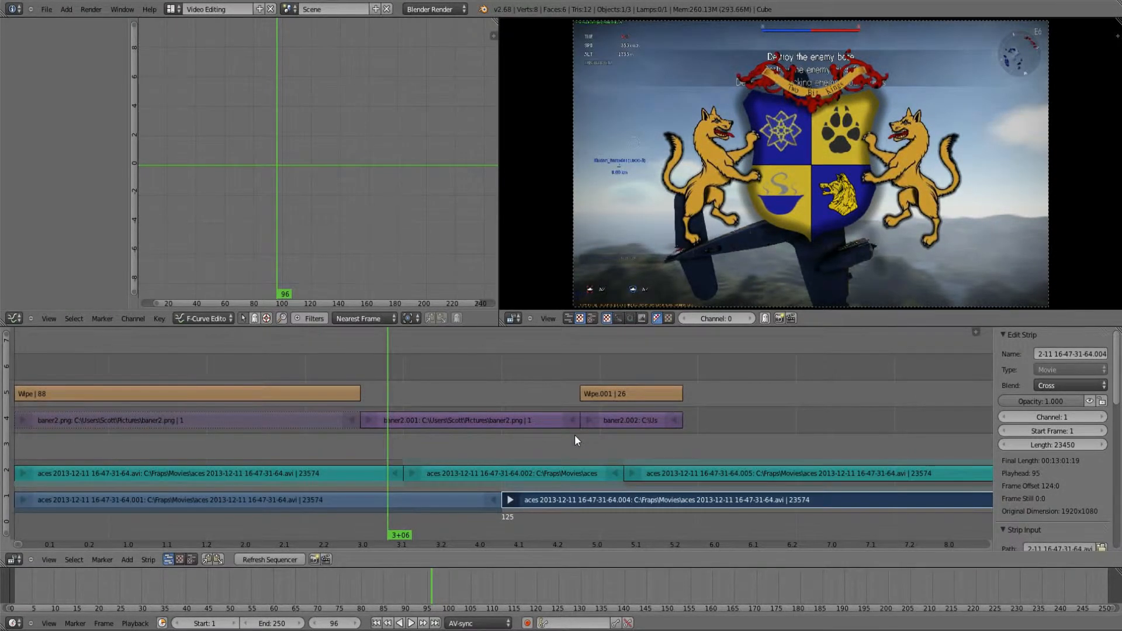
Step: Mute the baner2.002 image strip and set the Wipe.001 strip's blend mode to Alpha Over, using frame 151 as the preview
drag(574, 435, 603, 437)
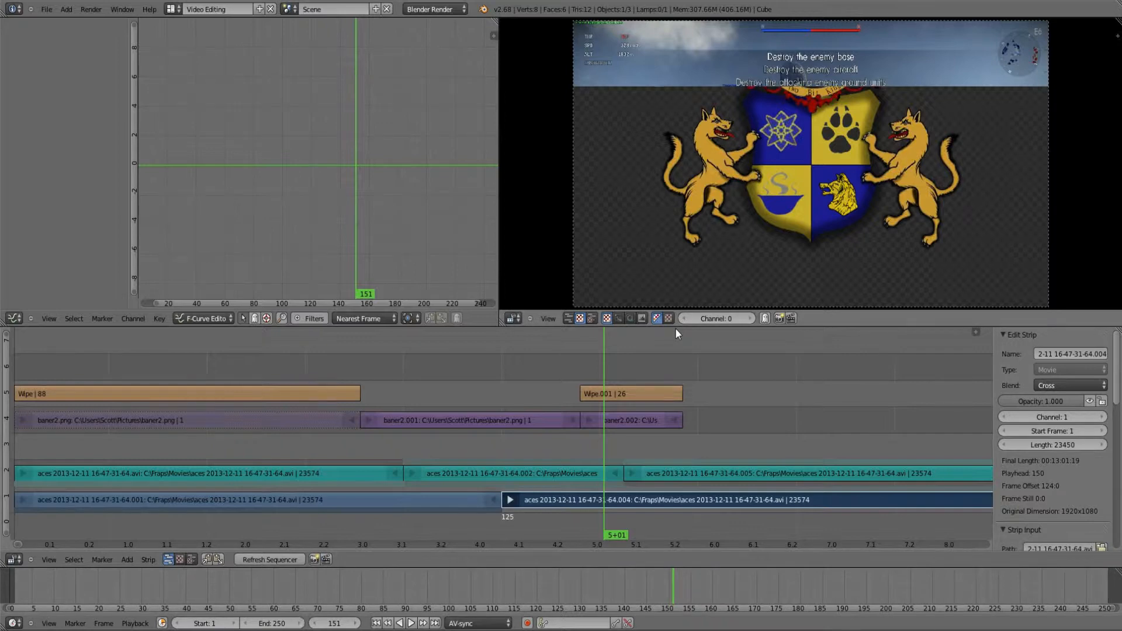
right_click(616, 423)
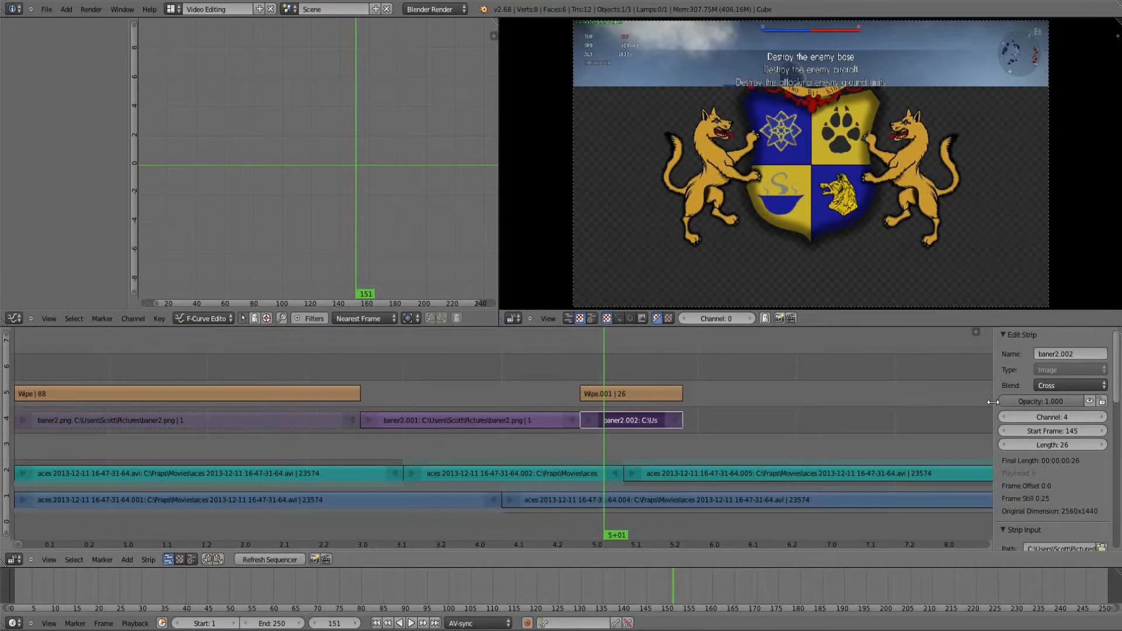
key(h)
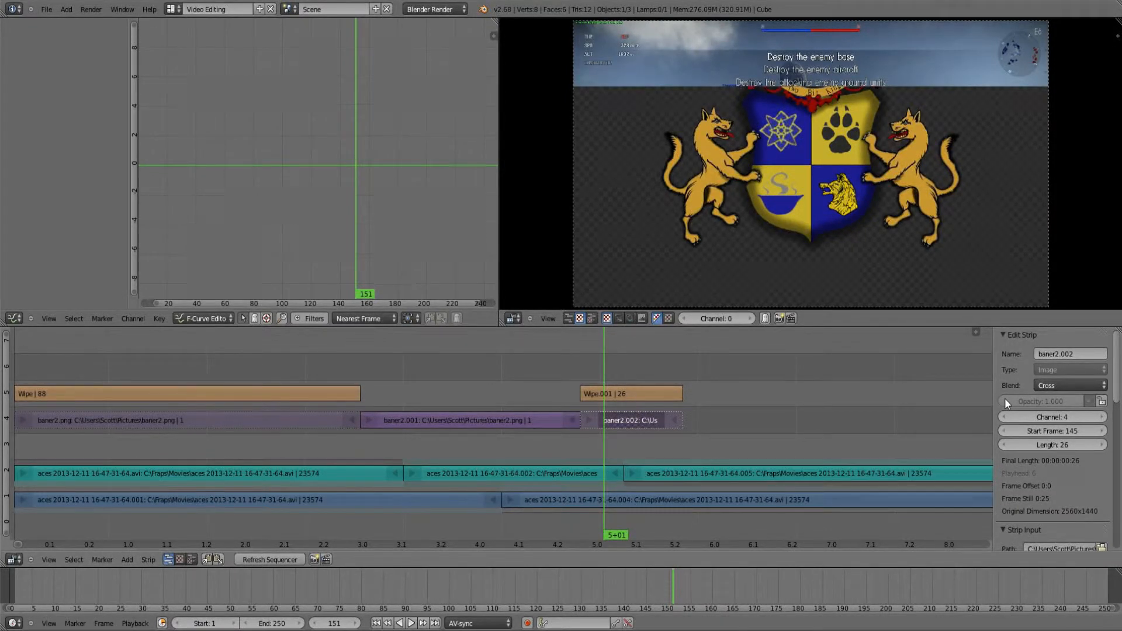
click(1062, 383)
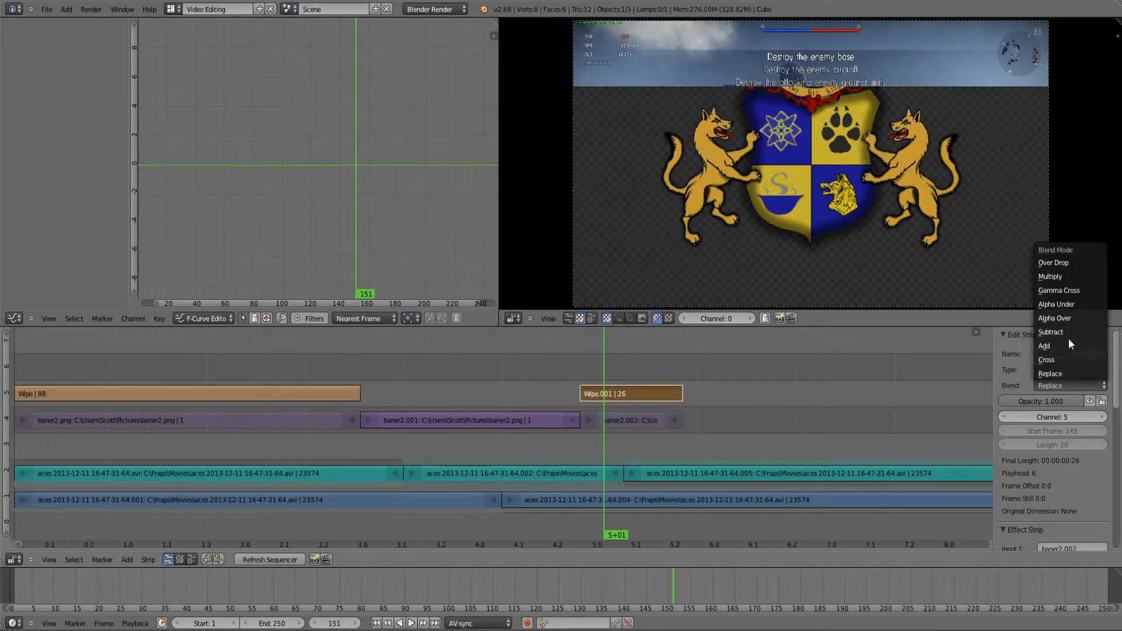
click(1055, 318)
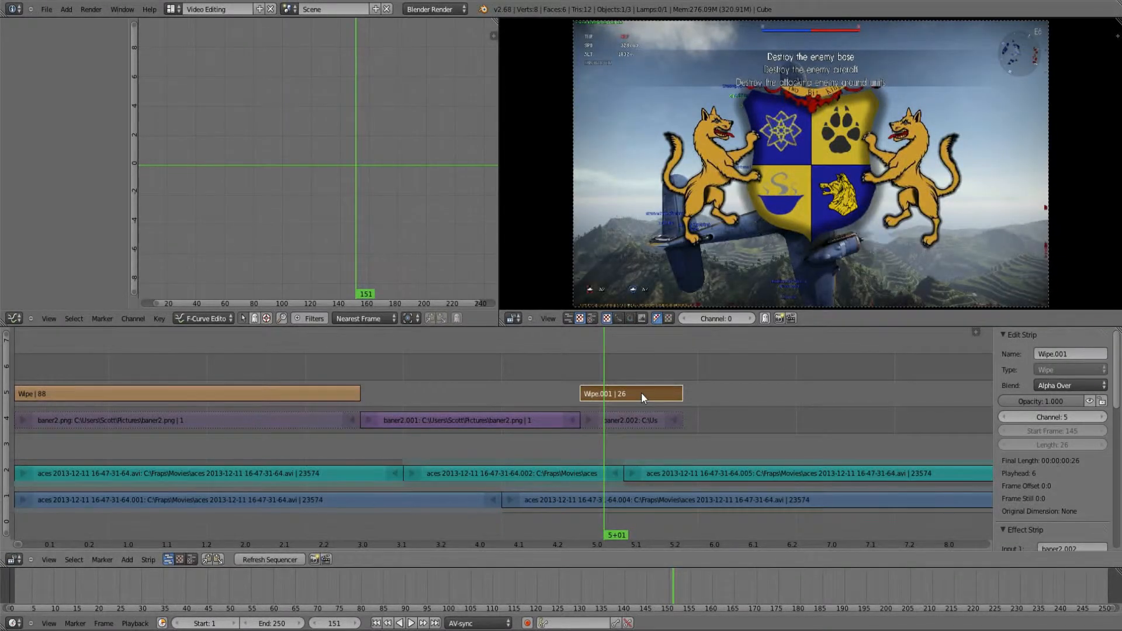
Step: Set the Wipe.001 strip's blur width to 0.401 while previewing frame 161
click(641, 392)
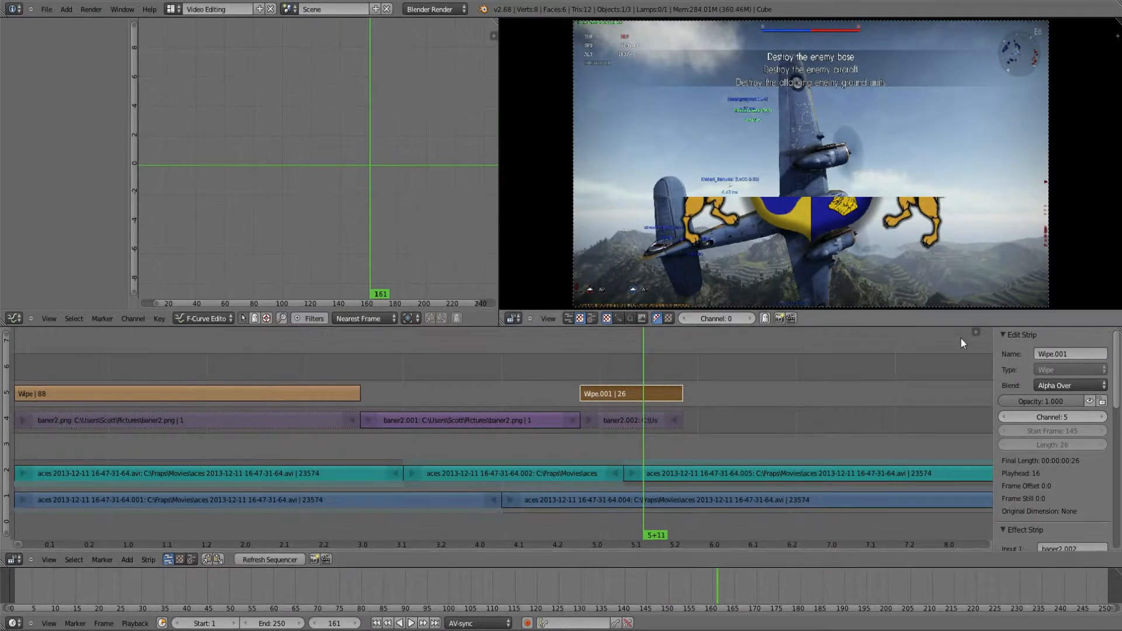
scroll(1029, 412, down, 5)
scroll(1028, 412, down, 2)
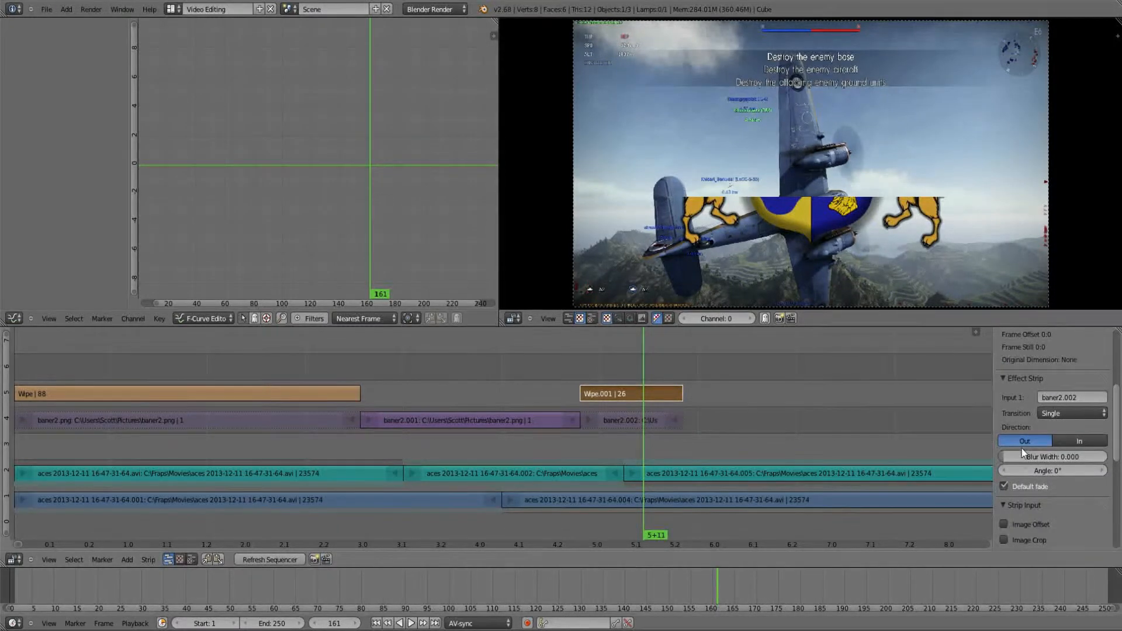
drag(1046, 456, 1062, 459)
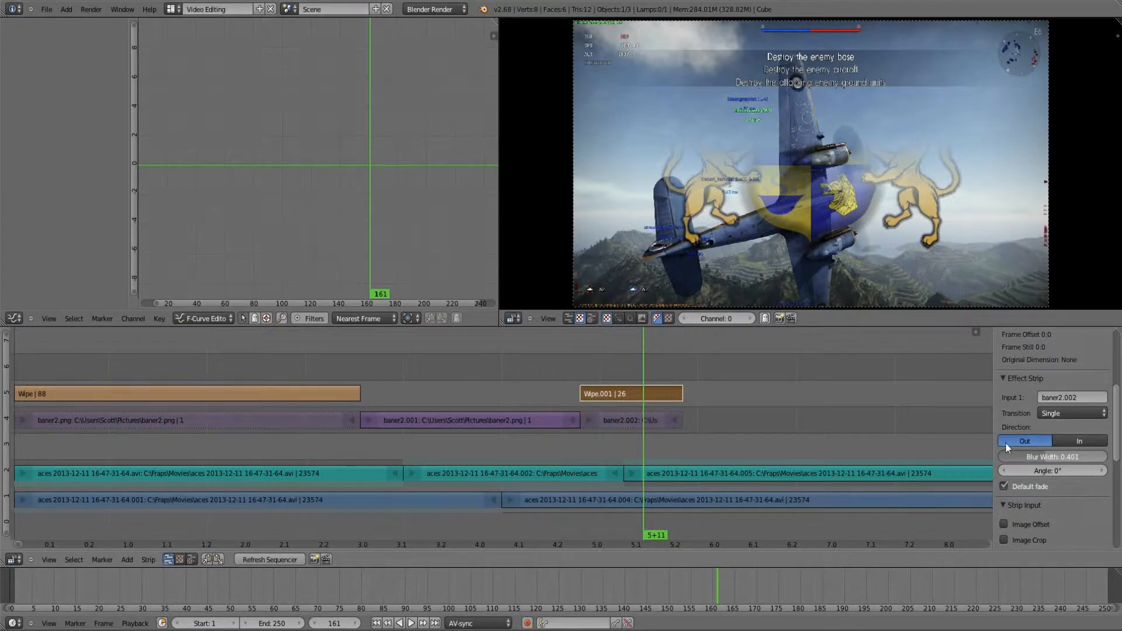
Step: Play the sequence from frame 90 to review the banner overlay and its second wipe, and stop playback
drag(533, 446, 3, 467)
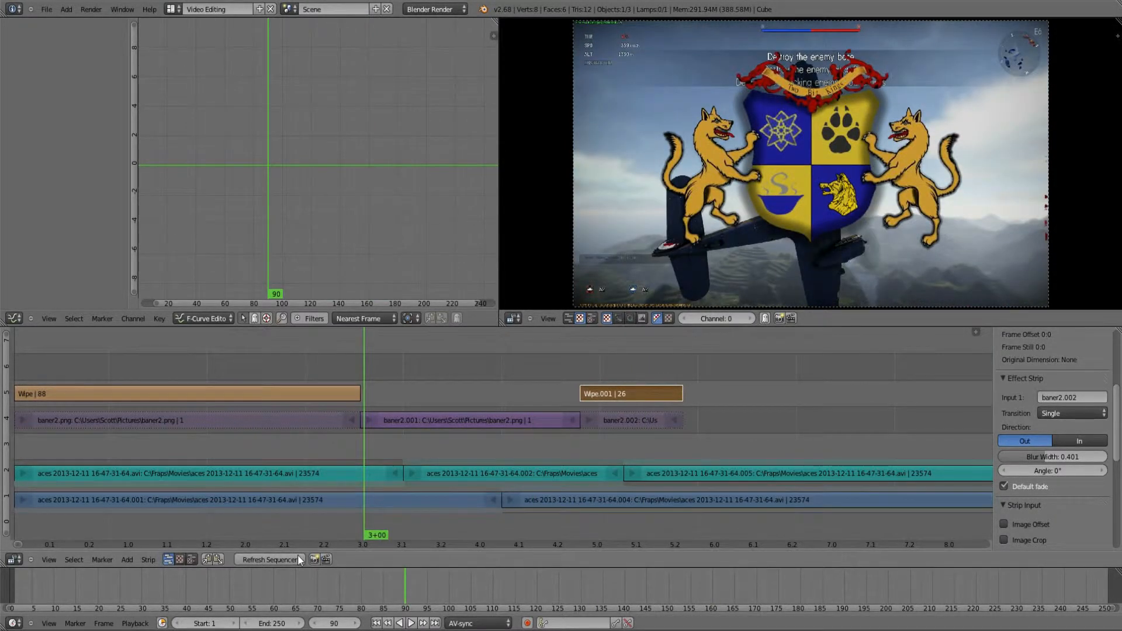
click(412, 623)
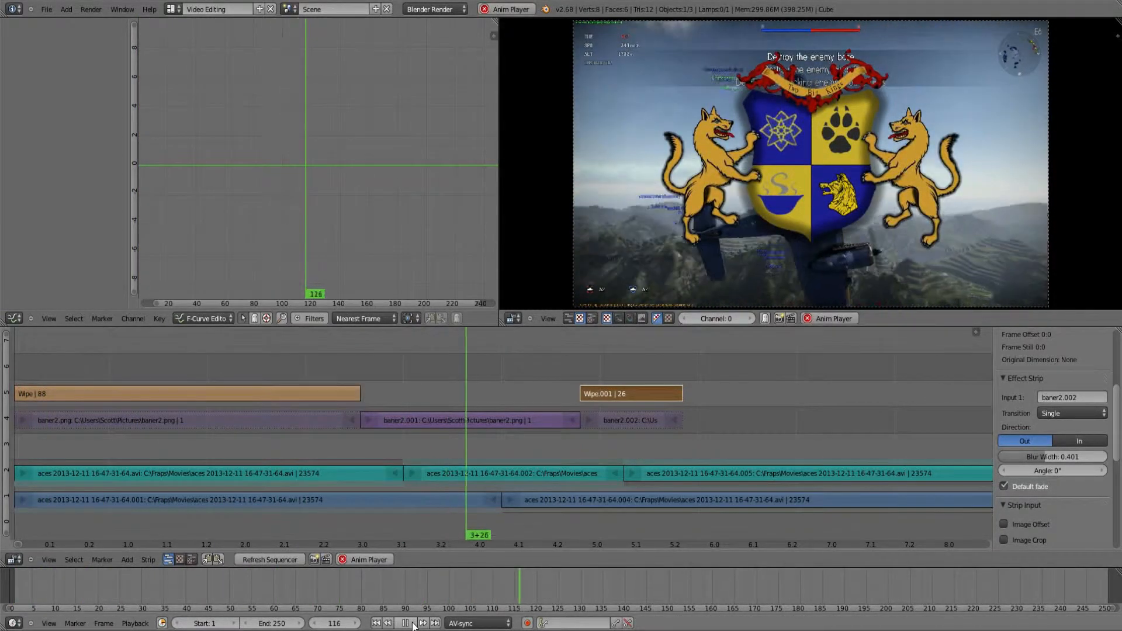
click(411, 624)
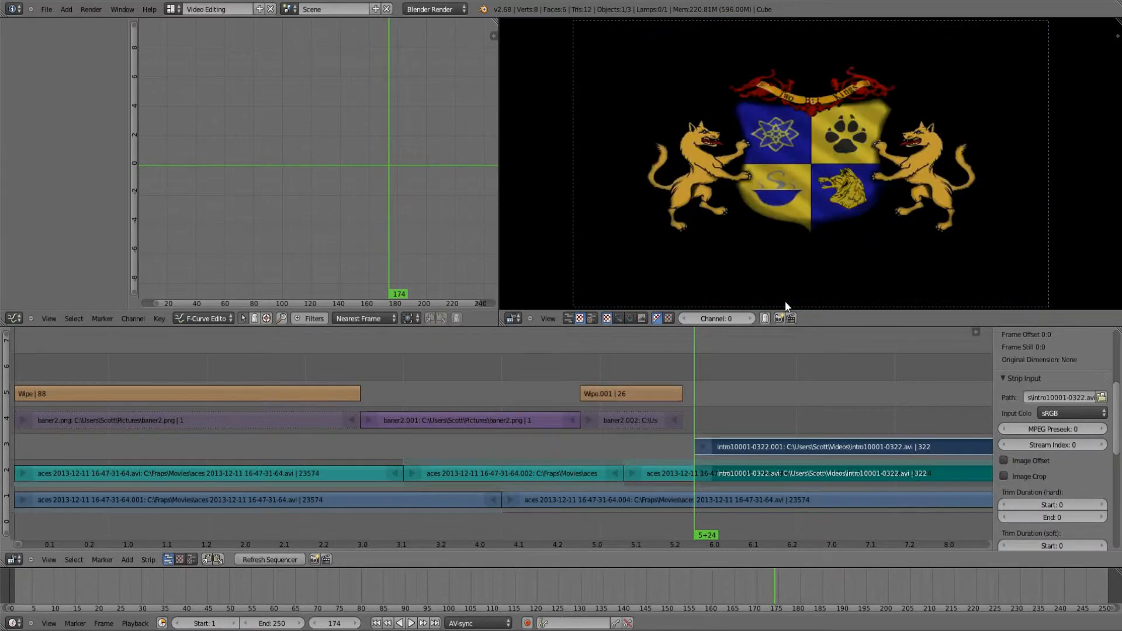
Step: Move the intro10001-0322.avi sound strip up to channel 4, keeping its start at frame 174
shift+right_click(790, 449)
key(g)
click(788, 396)
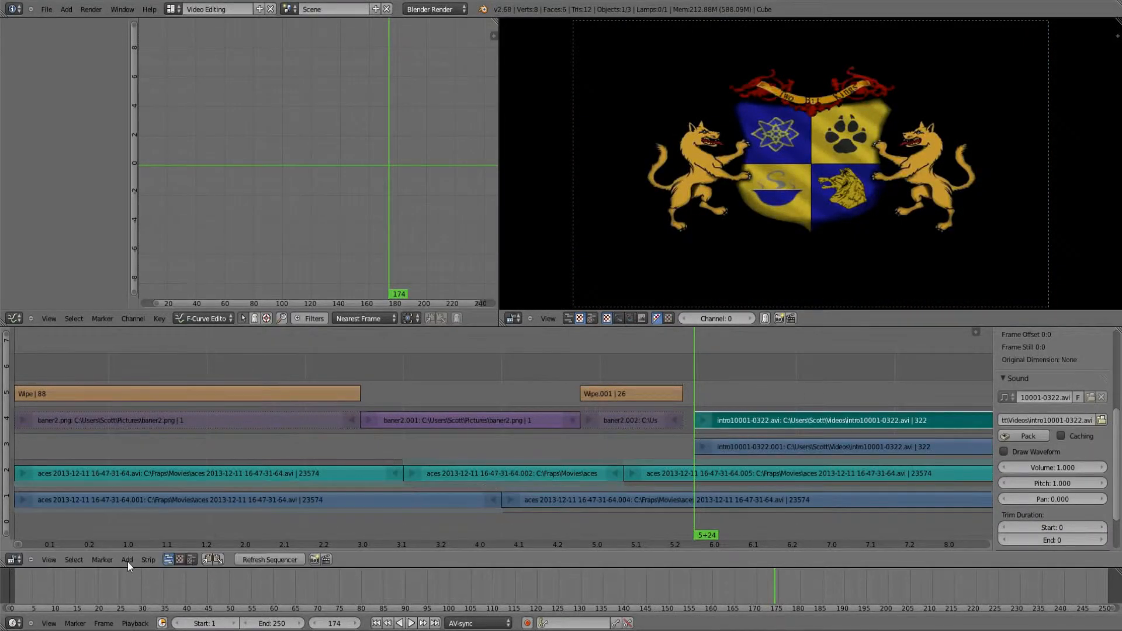
Step: Play the intro clip briefly from frame 174 and delete its intro10001-0322.001 movie strip from channel 3
right_click(757, 451)
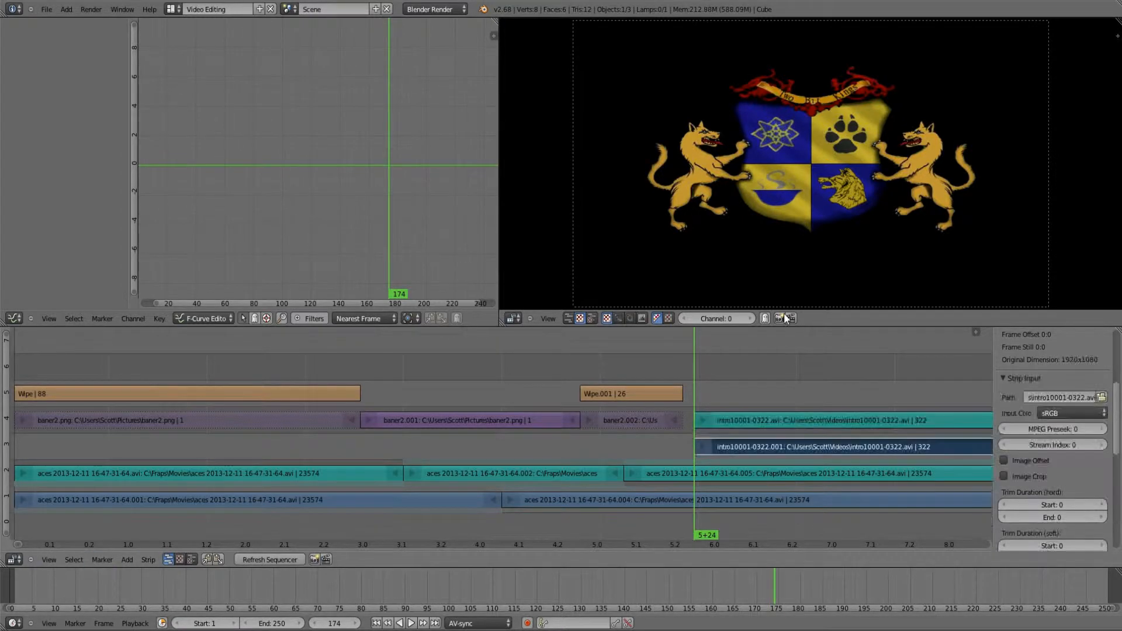
key(alt+a)
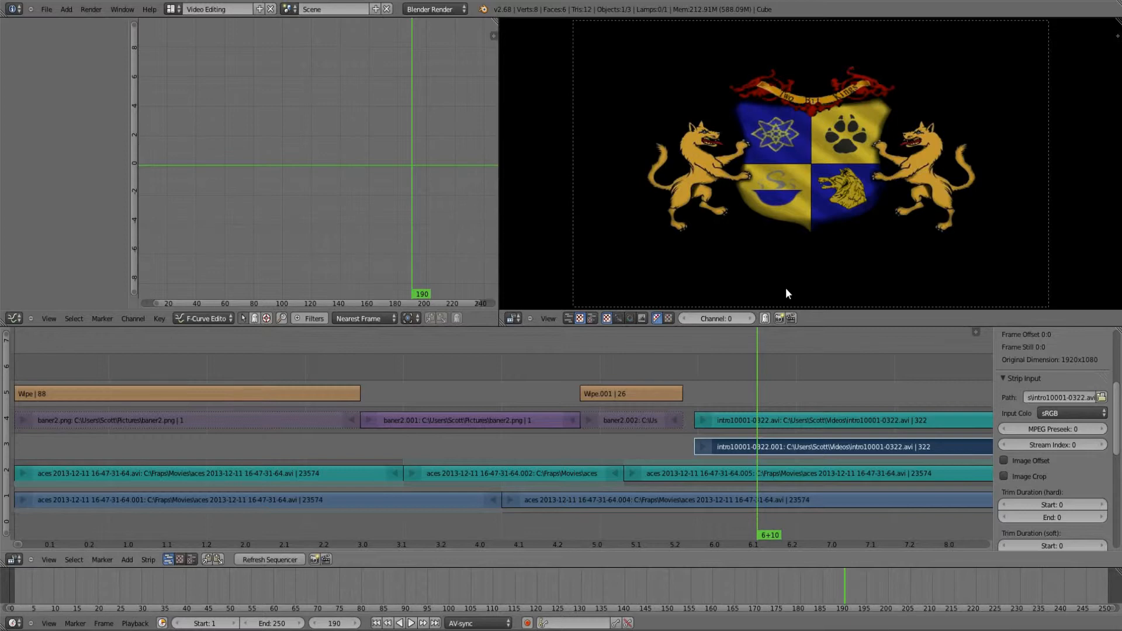
key(x)
click(765, 447)
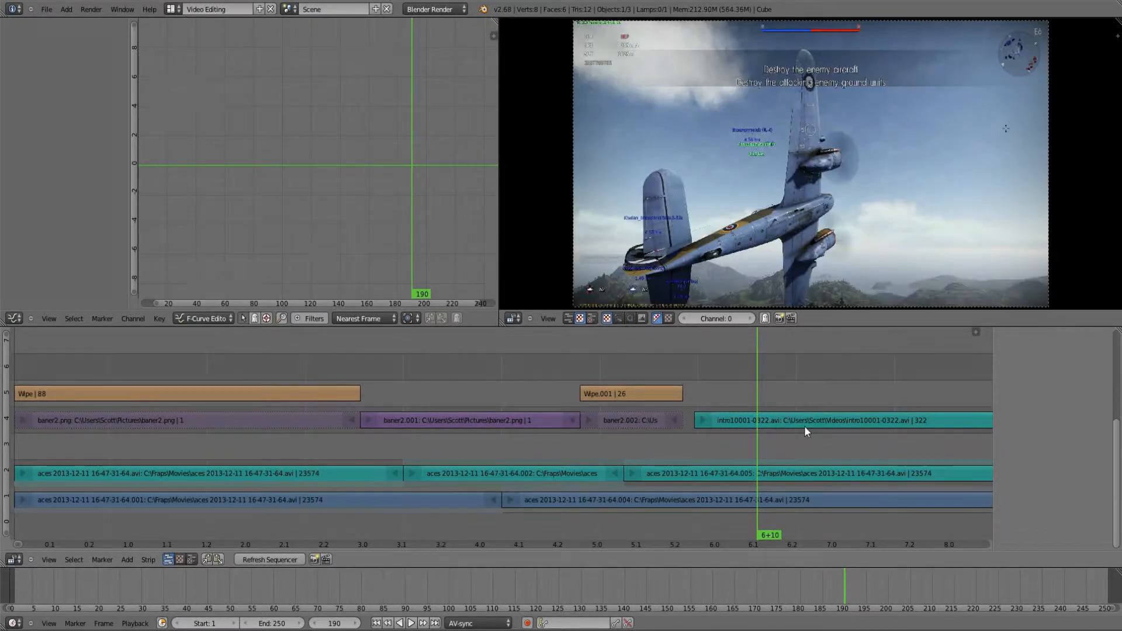
Step: Move the intro10001-0322.avi sound strip to the start of the timeline in channel 3 and turn on its waveform display
right_drag(805, 431, 131, 448)
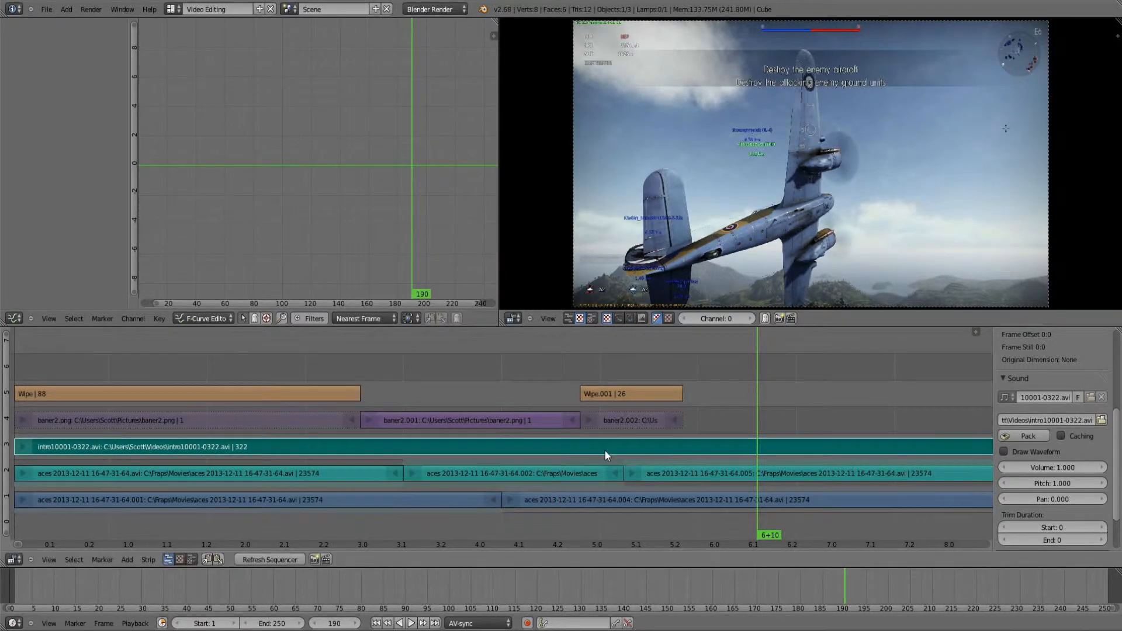
click(1004, 452)
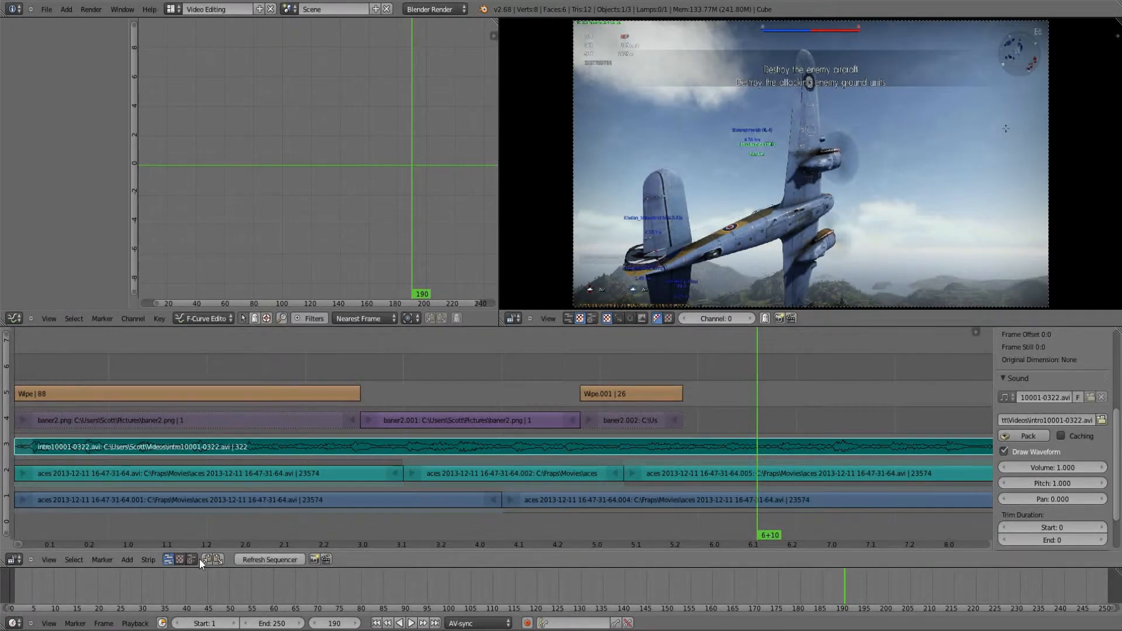
Step: Move the baner2.002 strip so it starts at frame 224 and extend the end of the baner2.001 strip to frame 223
scroll(213, 489, down, 2)
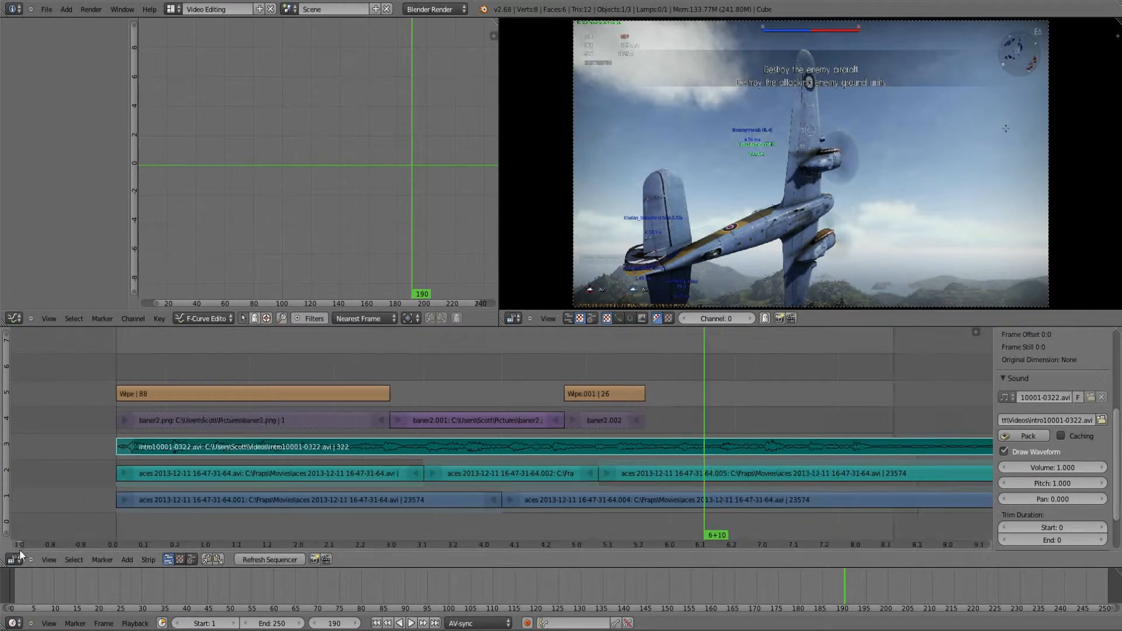
scroll(20, 544, down, 2)
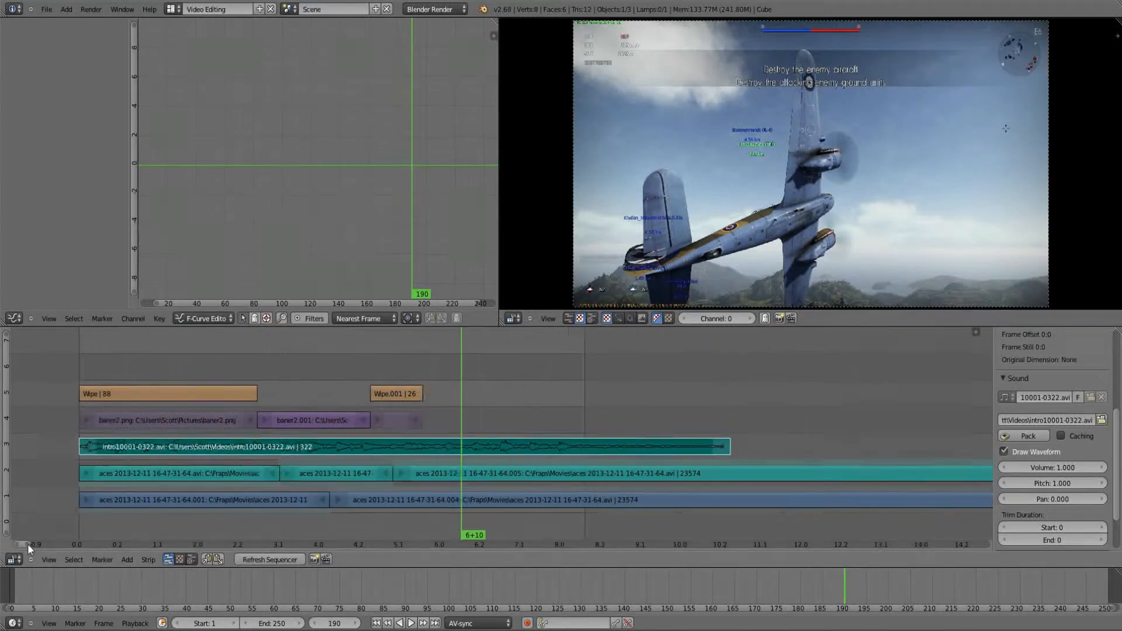
scroll(384, 418, up, 1)
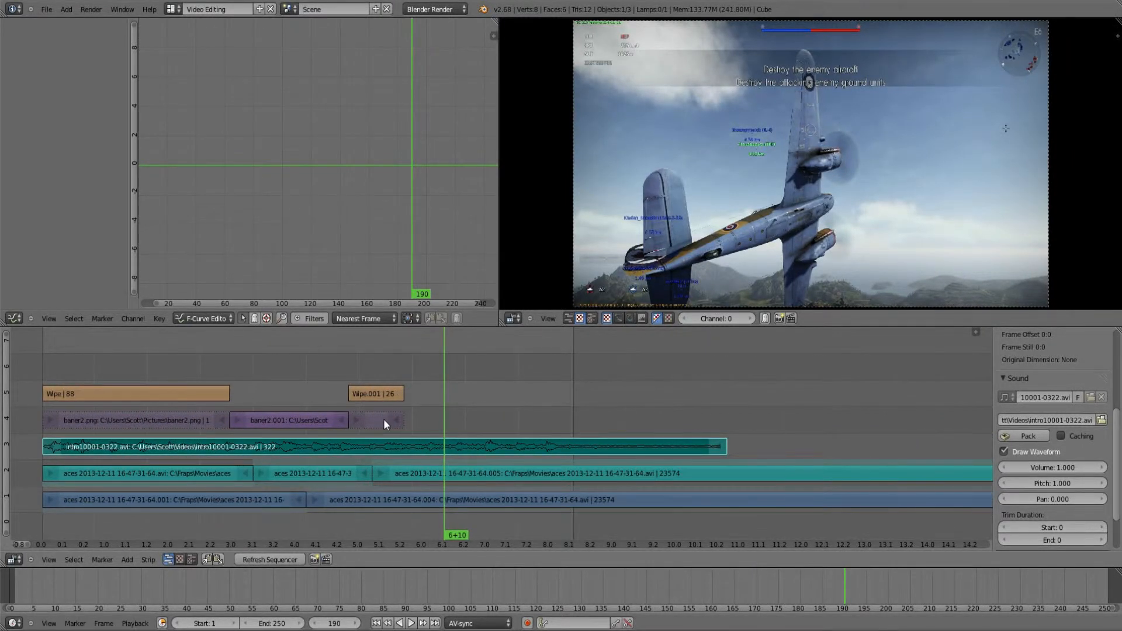
right_drag(383, 418, 548, 425)
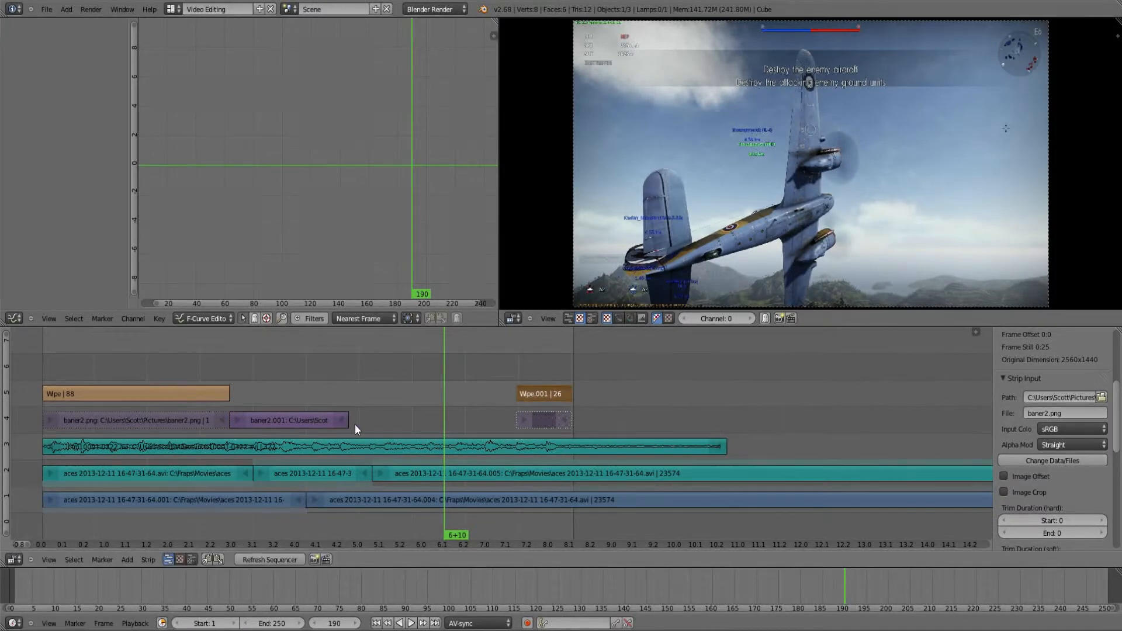
right_drag(356, 424, 523, 422)
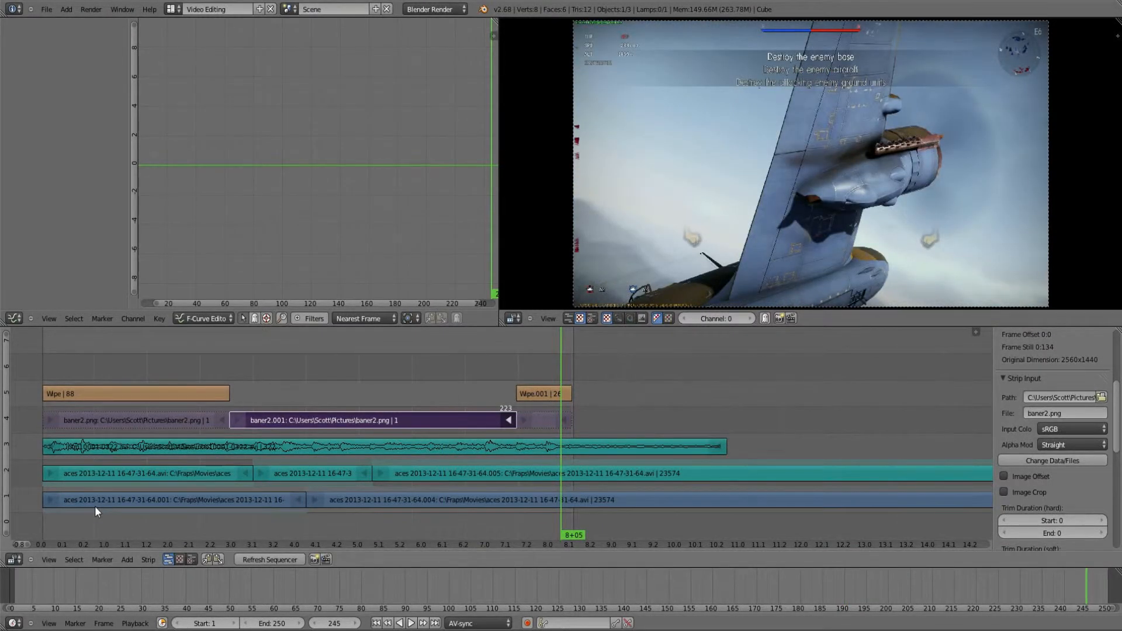
Step: Go to the last frame of the gameplay movie and set the scene's end frame to 23574
scroll(95, 505, down, 4)
drag(26, 541, 973, 517)
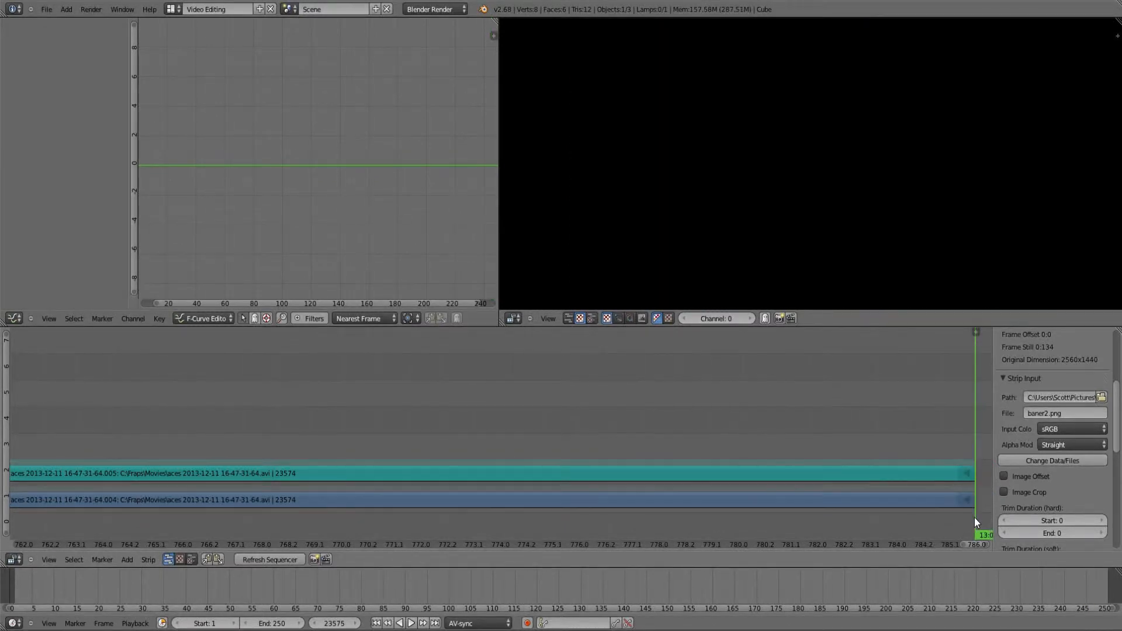
key(Left)
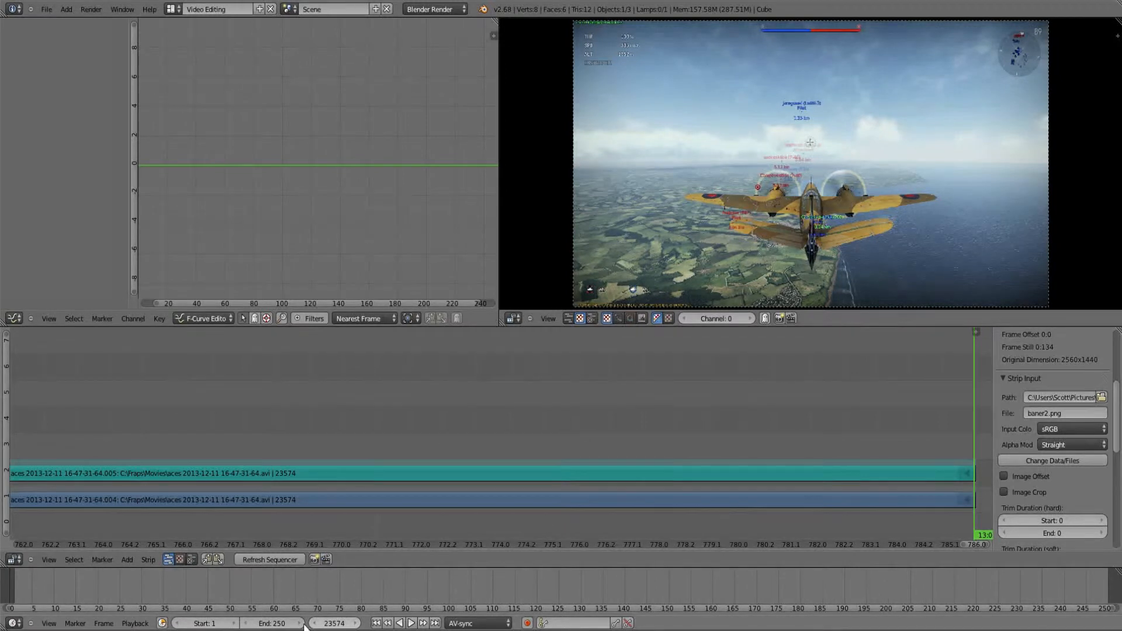
click(266, 623)
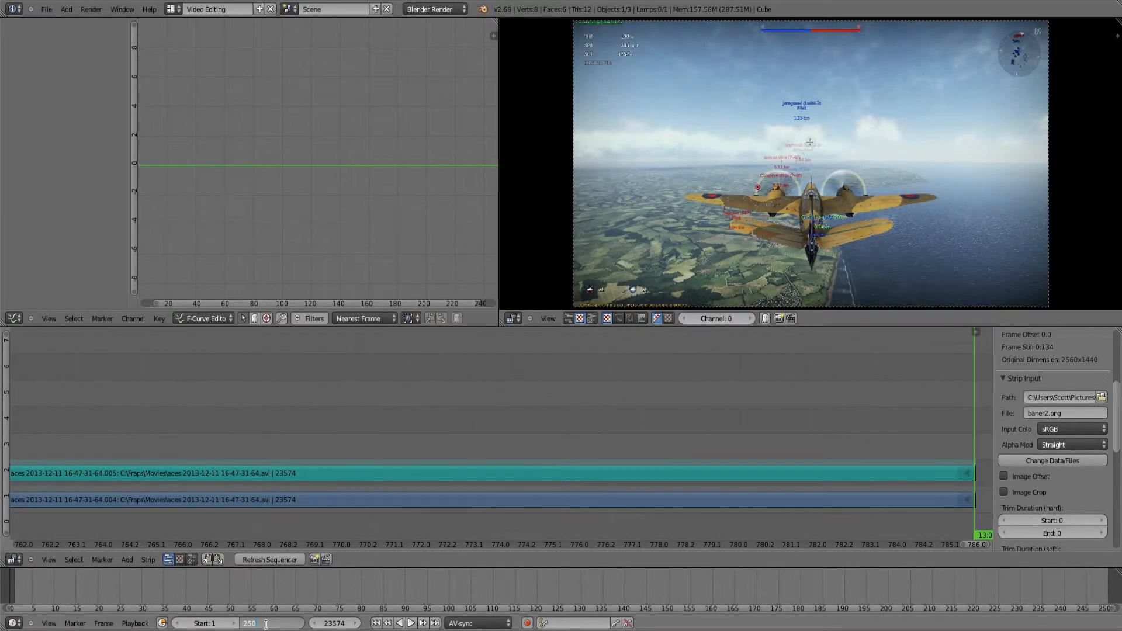
key(BackSpace)
text(23574)
key(Return)
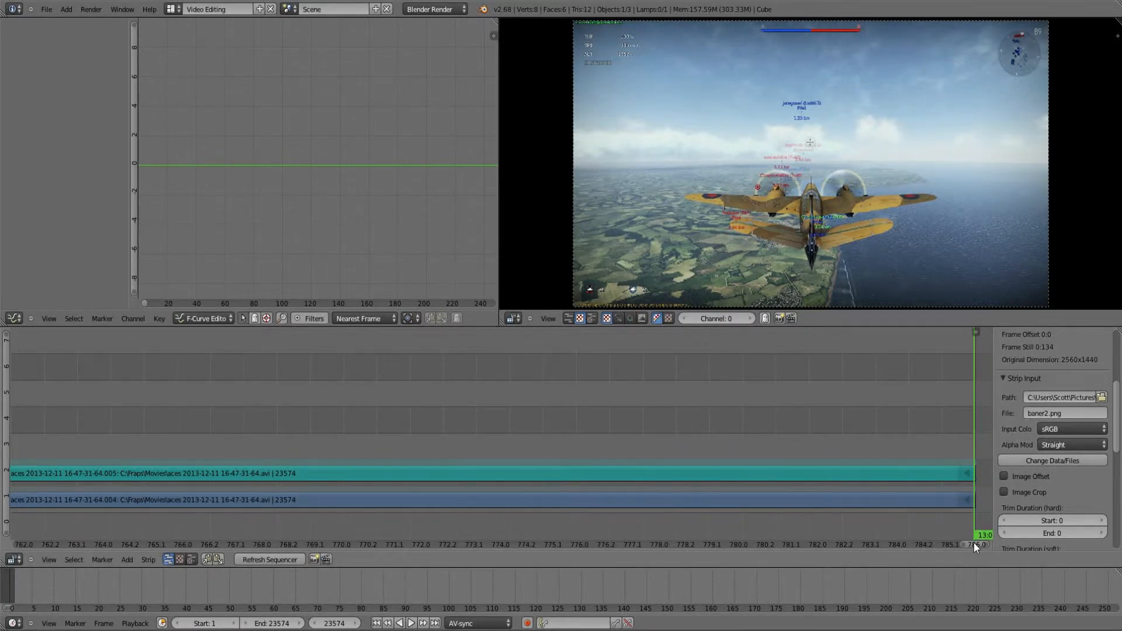
Step: Select the intro10001-0322.avi sound strip and insert a keyframe on its volume of 1.000 at frame 244
middle_drag(974, 542, 900, 521)
drag(904, 520, 921, 523)
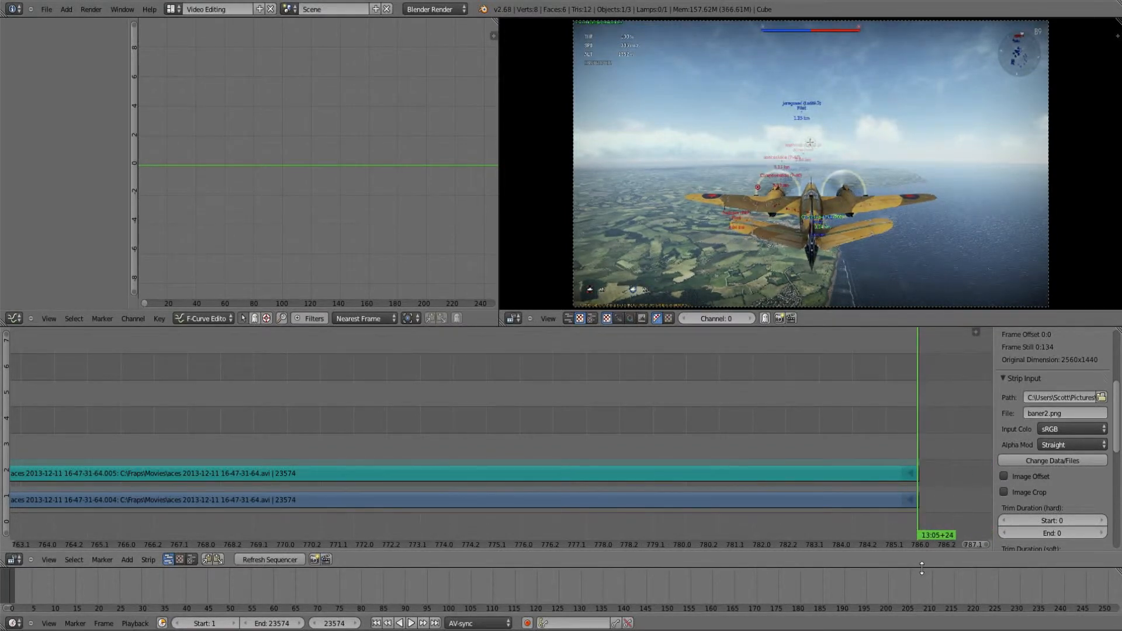
drag(976, 546, 16, 543)
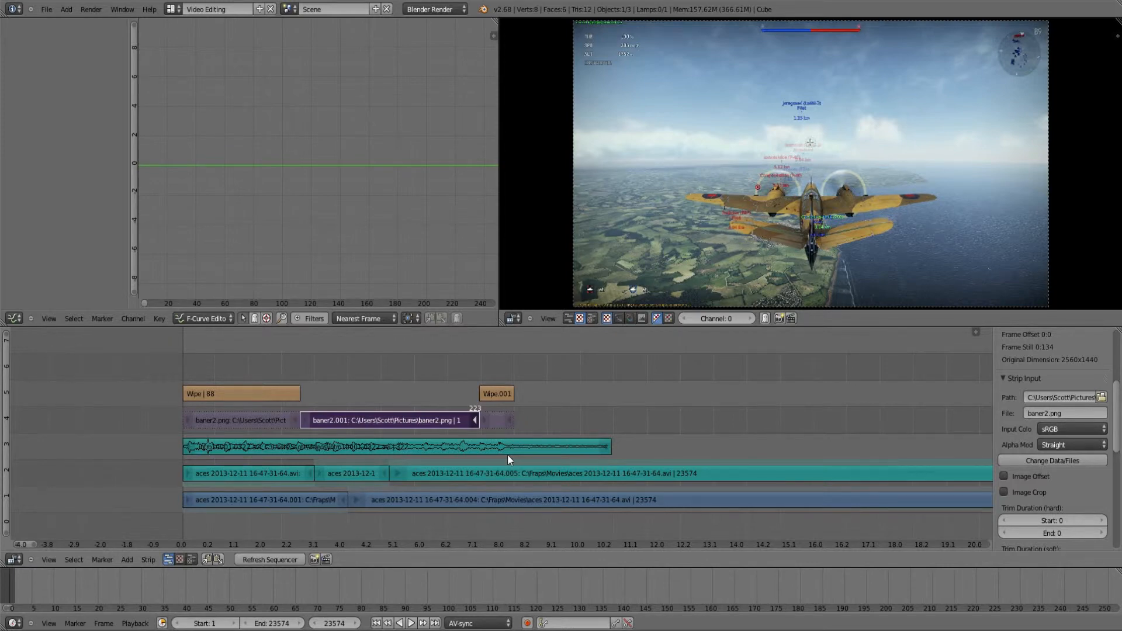
scroll(507, 454, up, 4)
drag(22, 545, 26, 544)
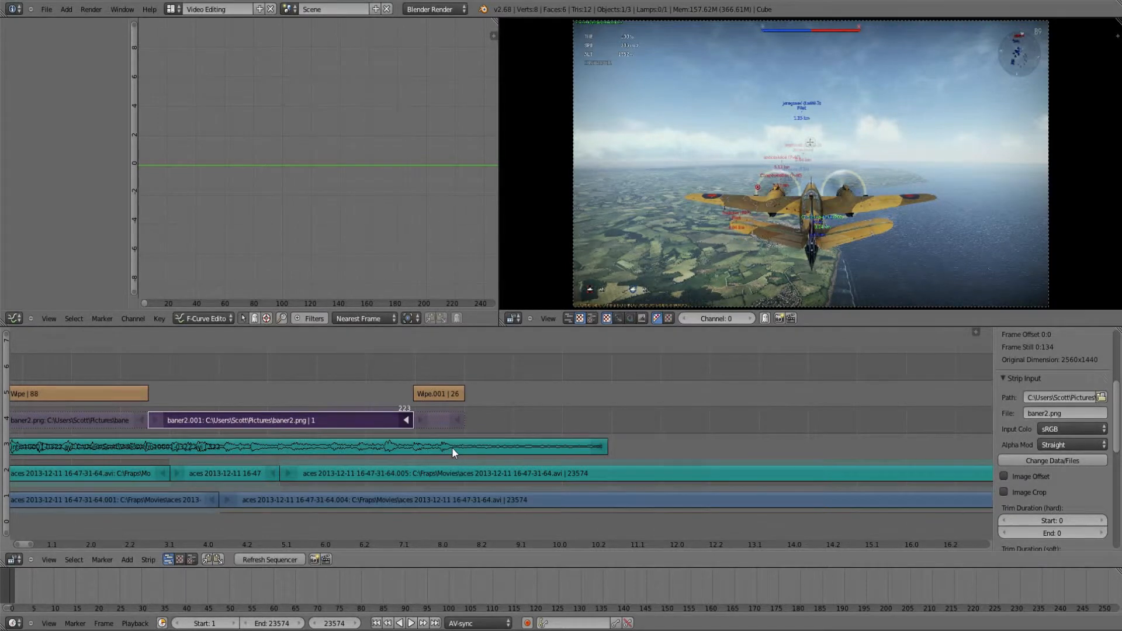
right_click(451, 447)
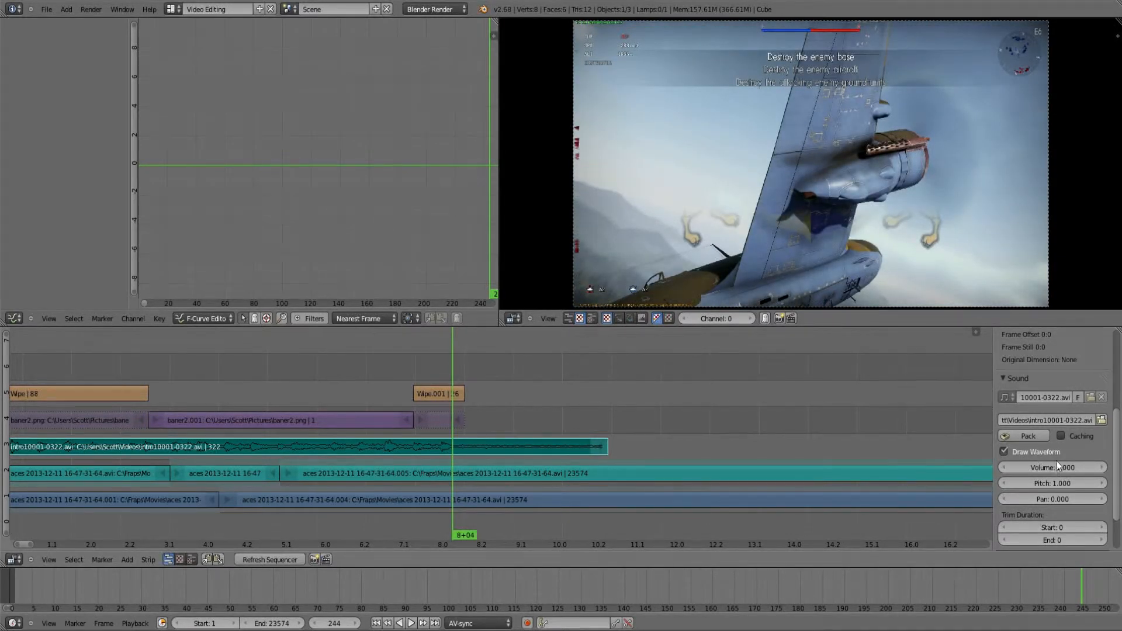
scroll(1053, 441, up, 4)
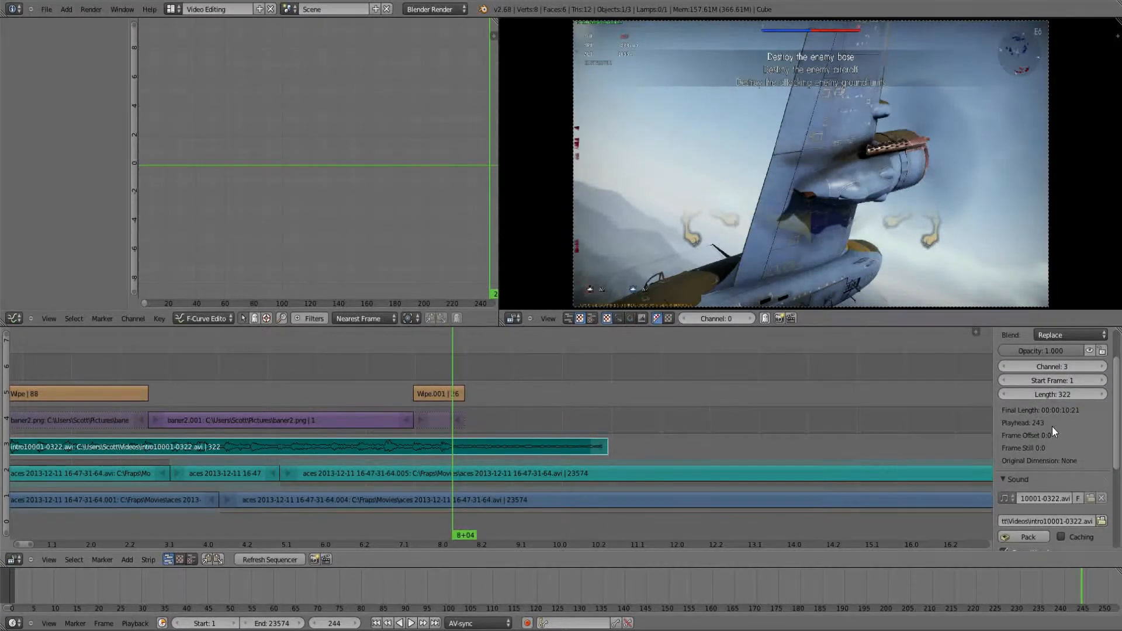
scroll(1051, 426, down, 4)
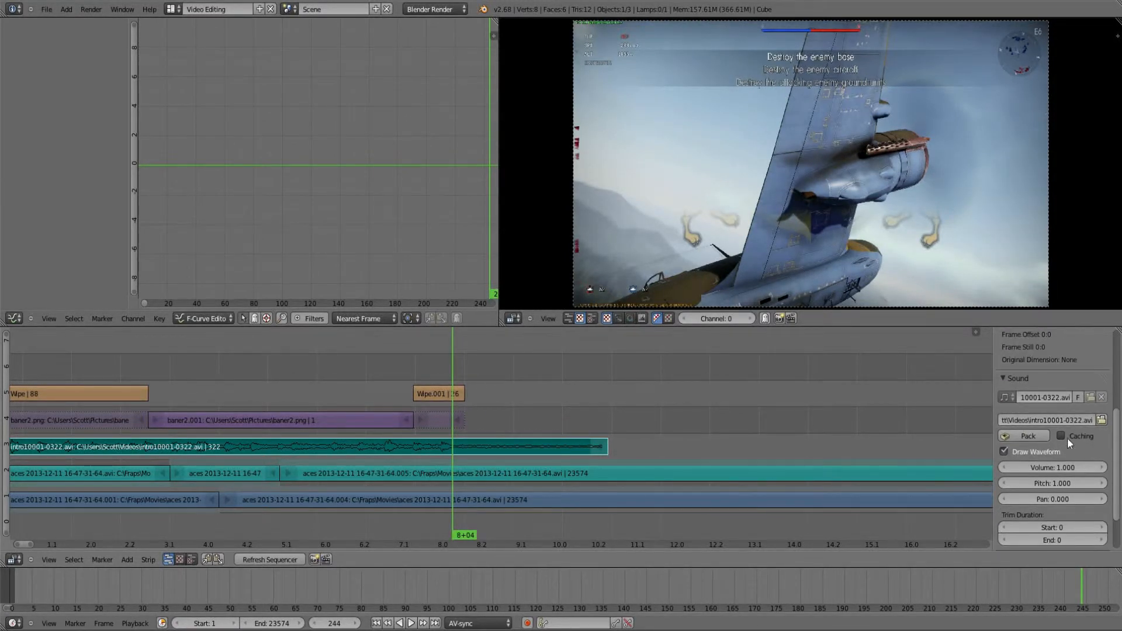
click(1051, 467)
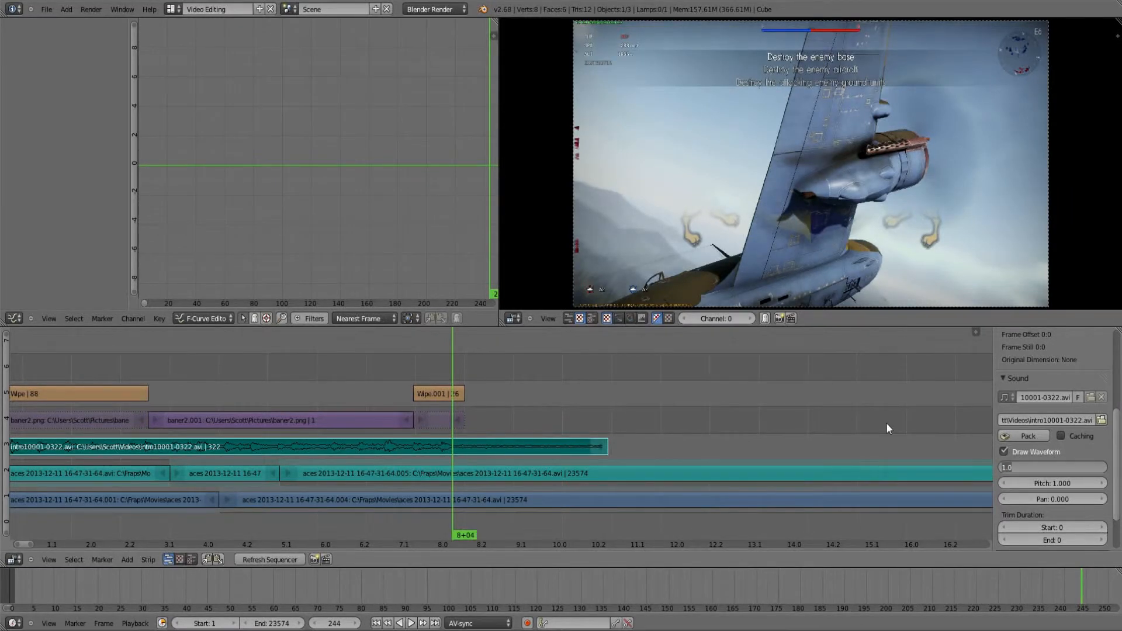
click(887, 424)
right_click(1059, 469)
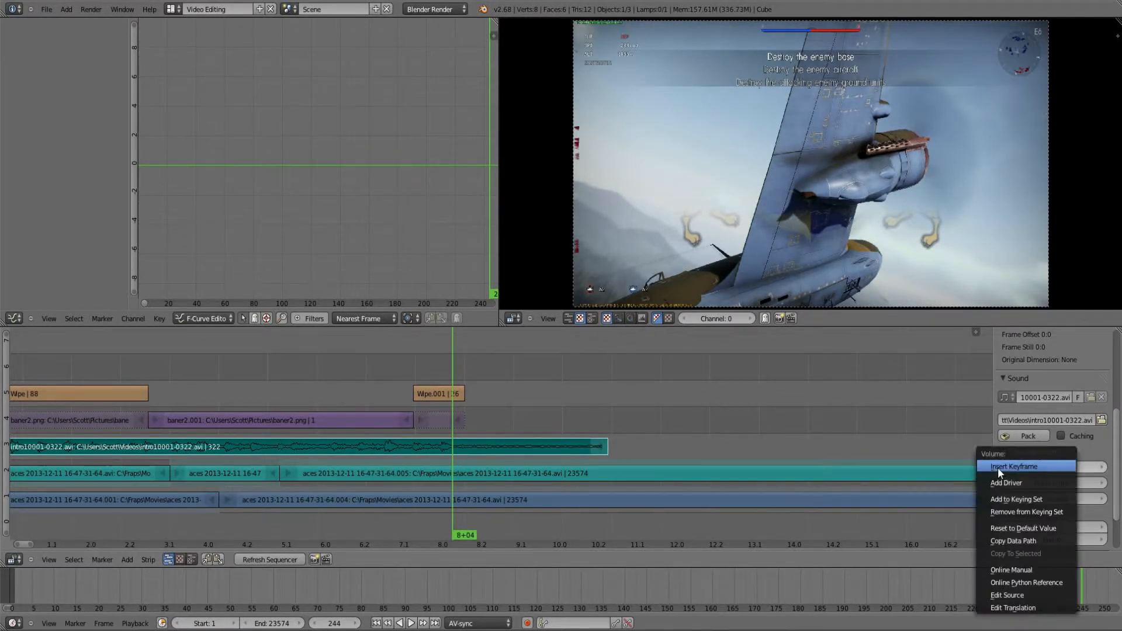
click(993, 467)
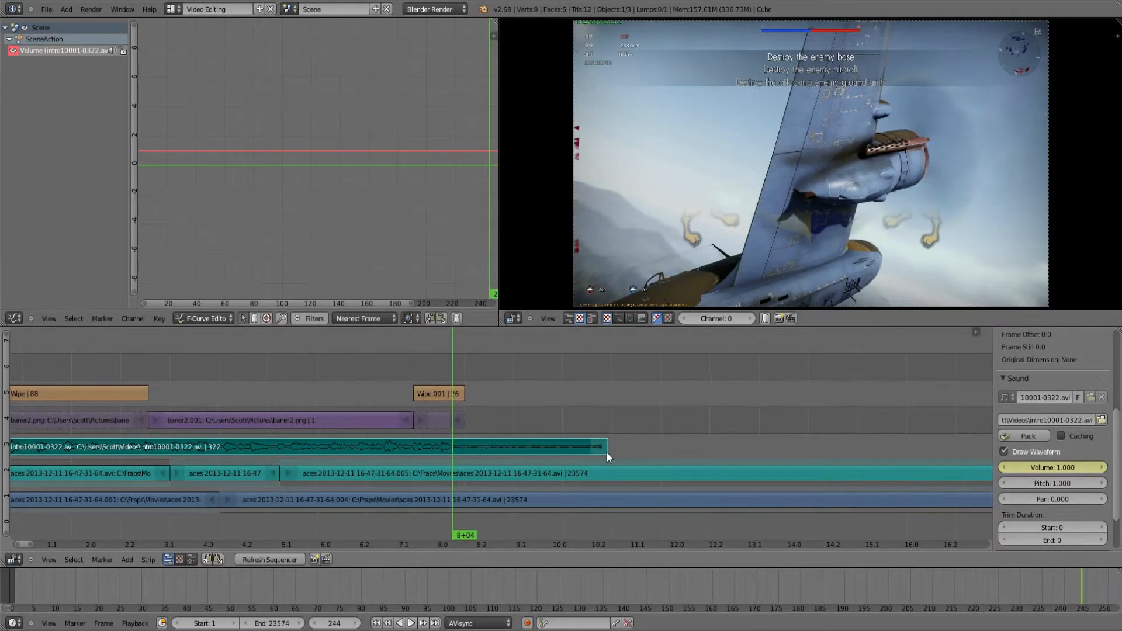
Step: Keyframe the intro sound strip's volume at 0.000 on frame 322, the strip's last frame
click(606, 452)
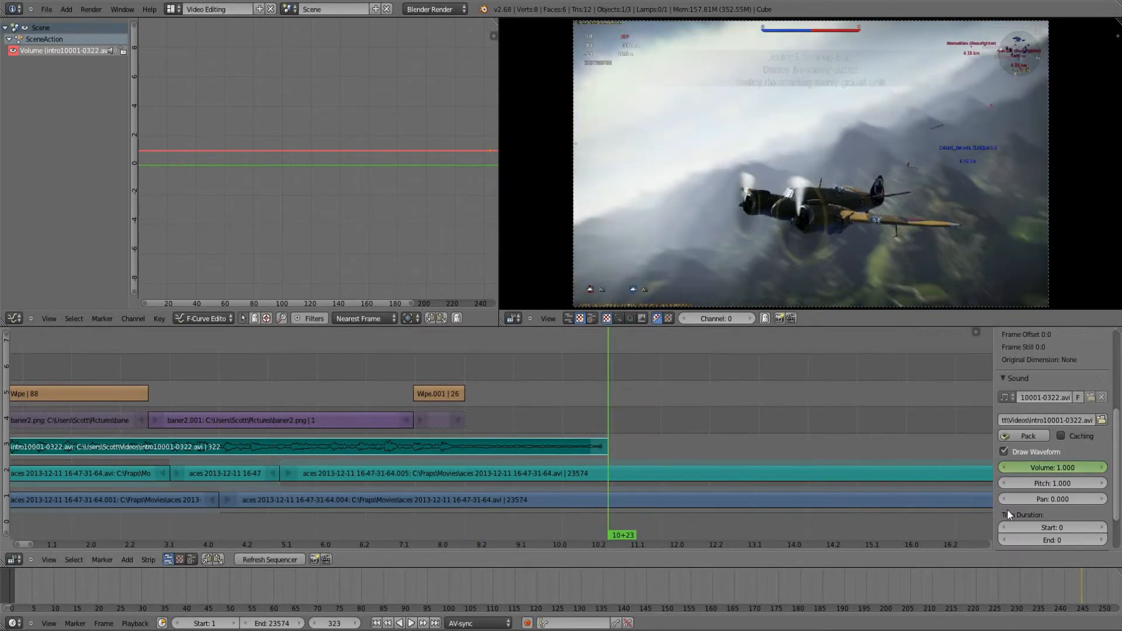
key(Left)
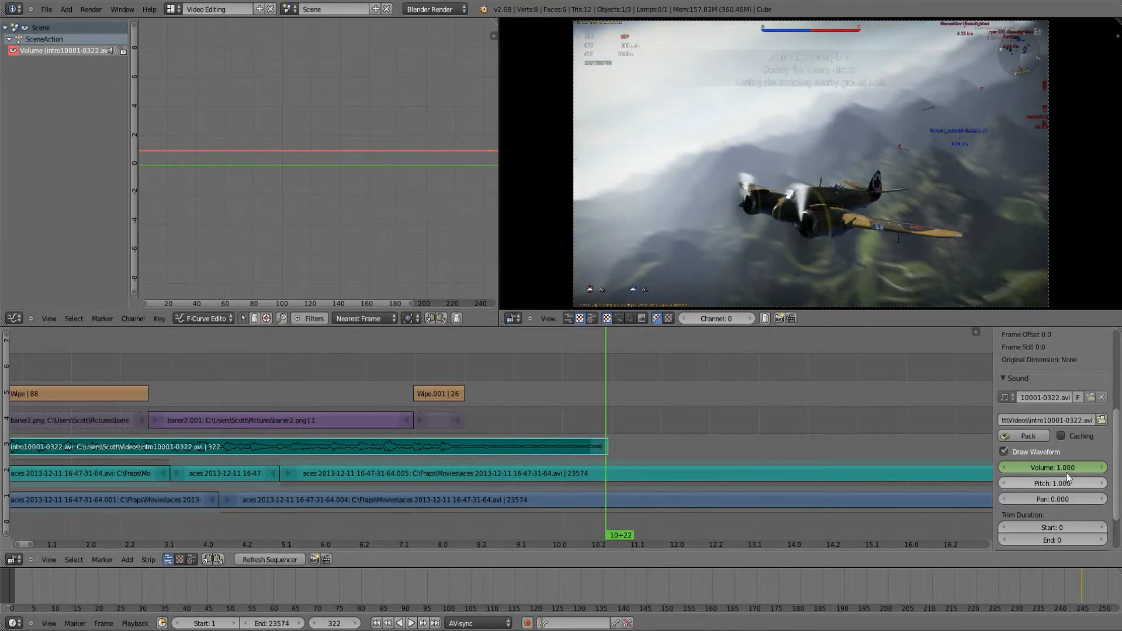
right_click(1044, 469)
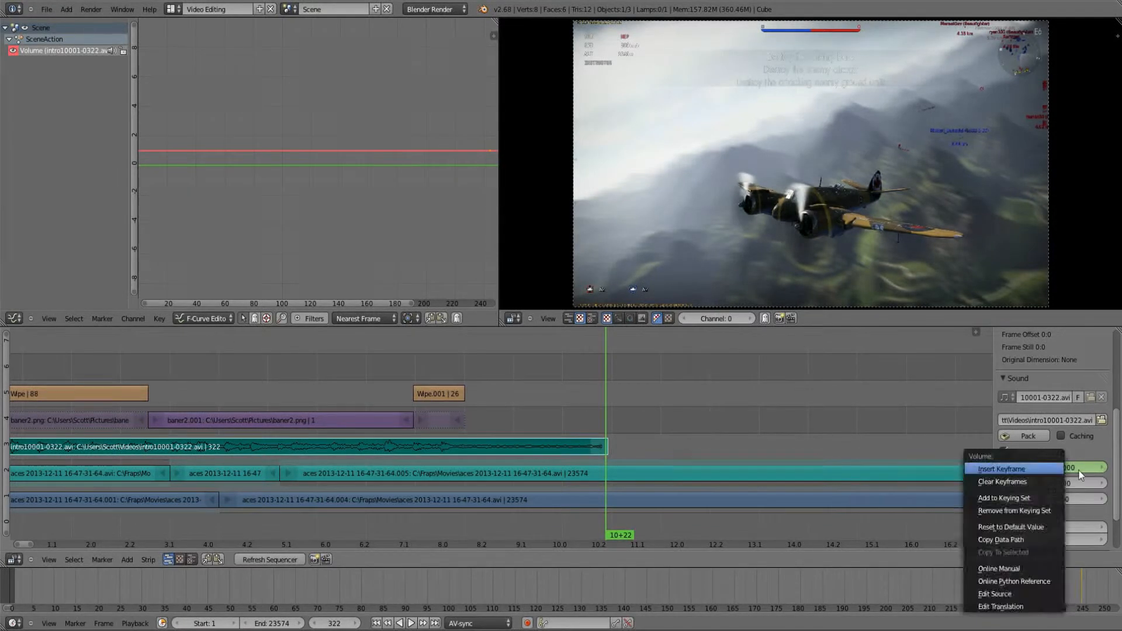
click(1008, 468)
click(1007, 469)
click(1007, 469)
click(1007, 468)
click(1007, 468)
click(1007, 469)
click(1007, 468)
click(1007, 469)
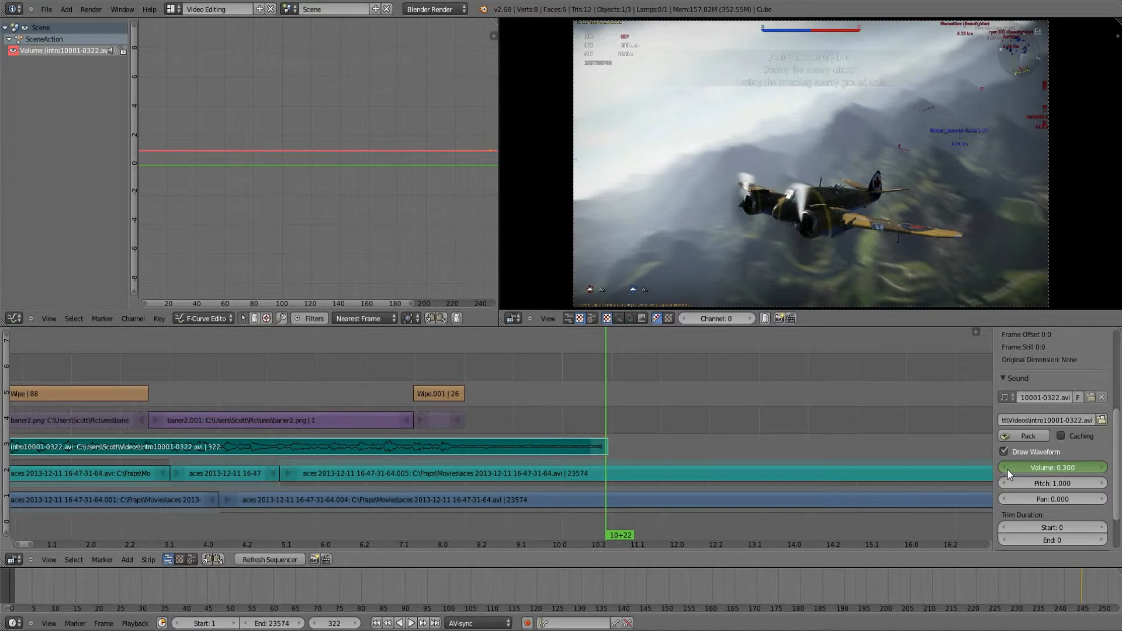
click(1007, 468)
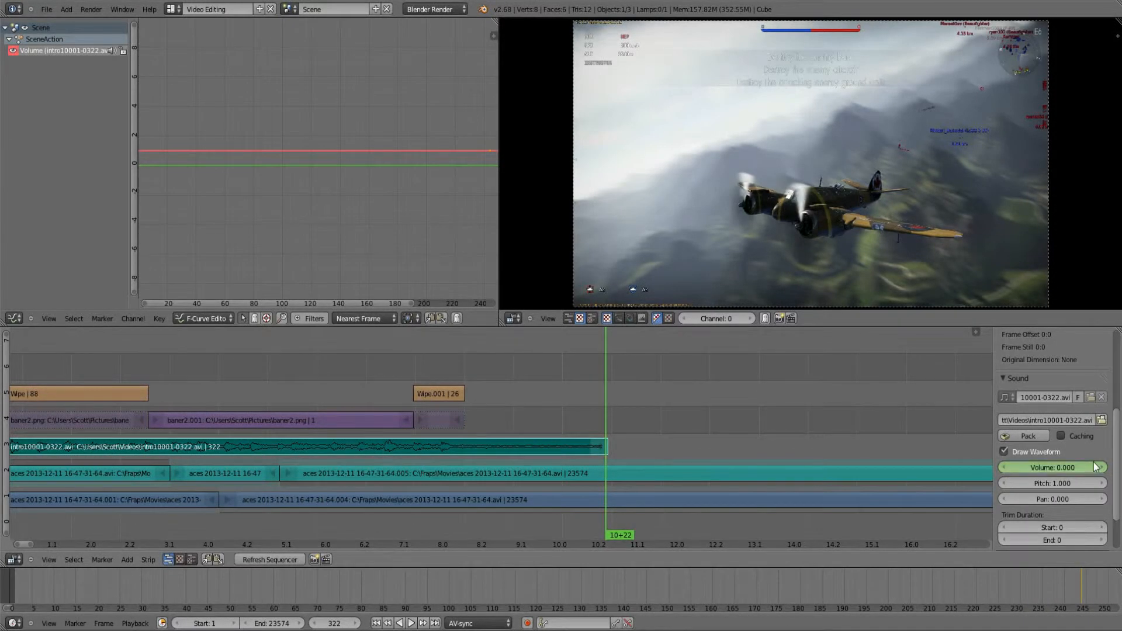
right_click(1056, 468)
click(1007, 471)
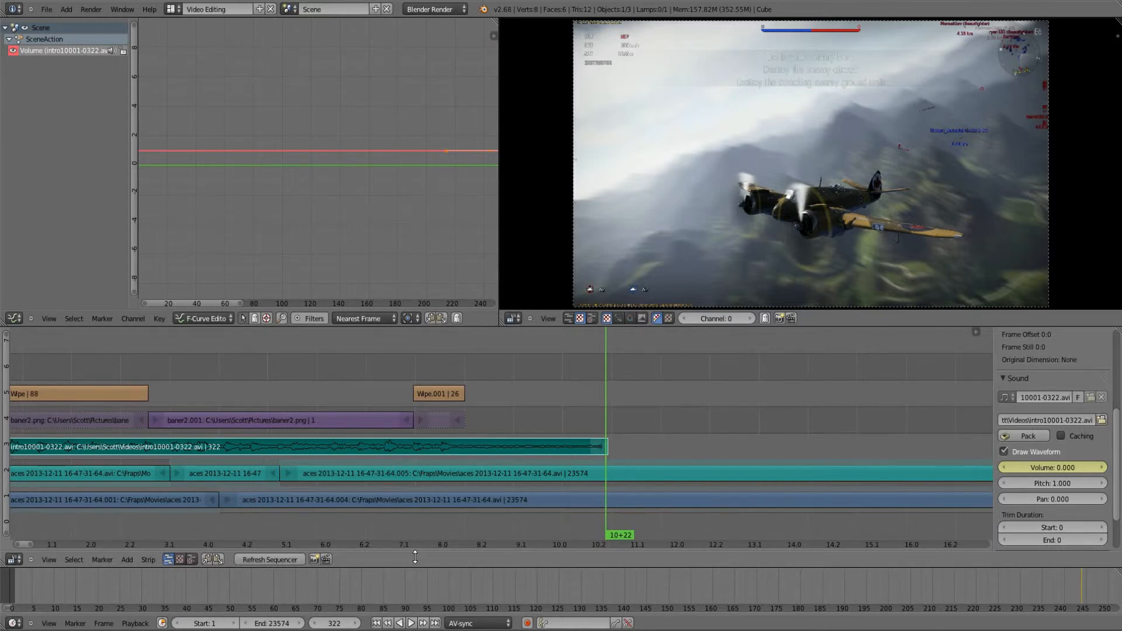
Step: Play the sequence across the intro sound's fade-out and stop playback
click(445, 524)
click(411, 623)
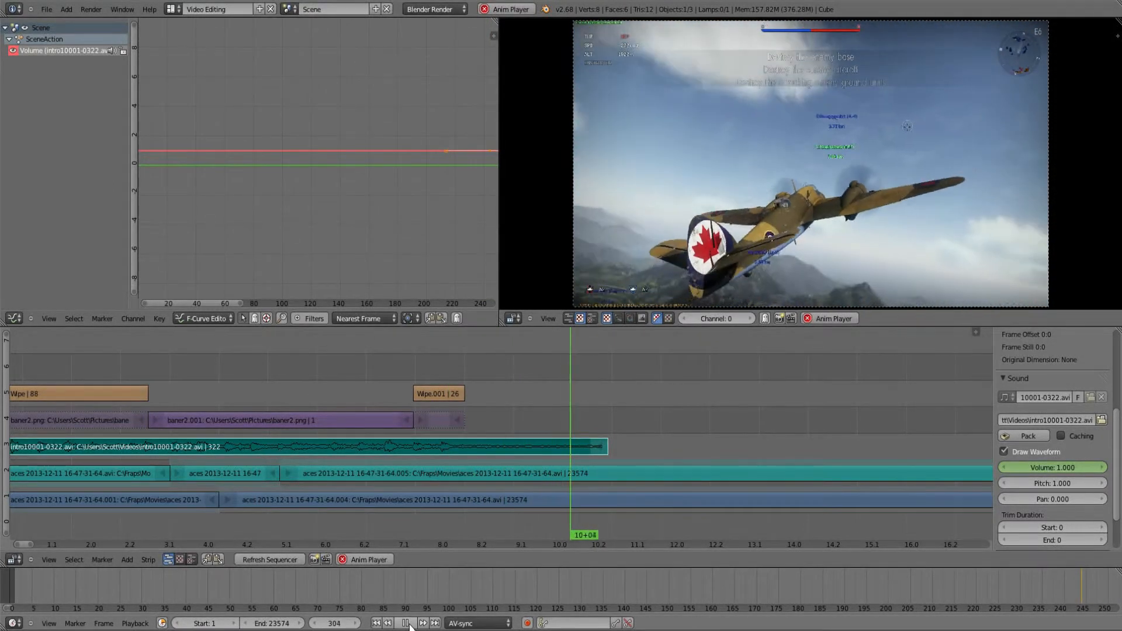
click(411, 624)
Step: Delete the first two aces sound strips from channel 2 and extend the start of the .005 sound strip back to frame 1
right_click(325, 474)
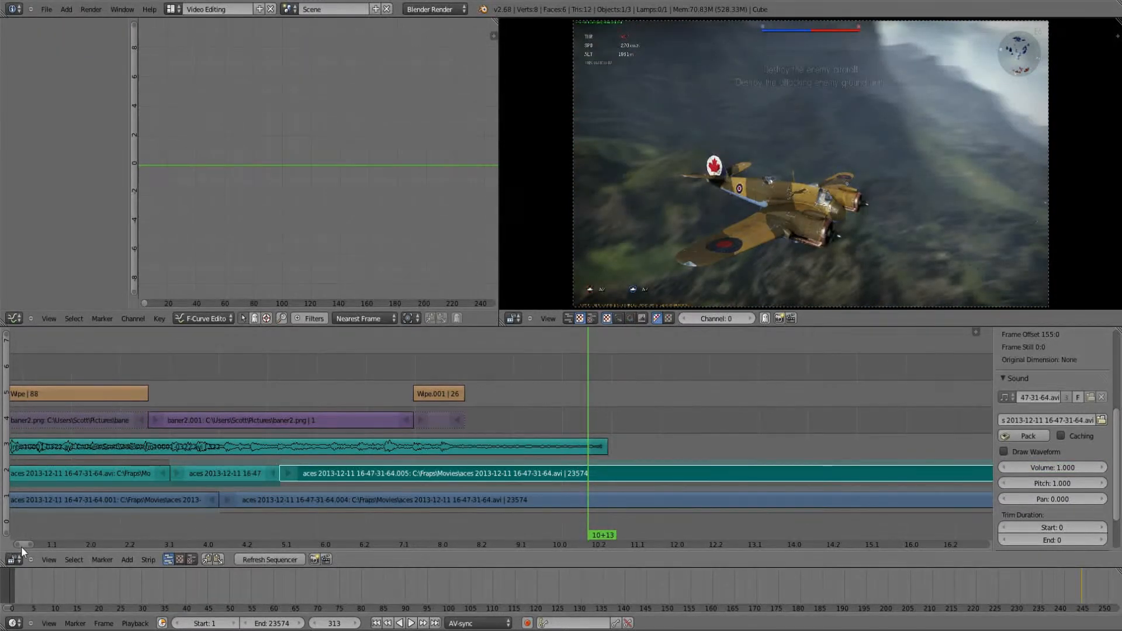
drag(21, 546, 19, 546)
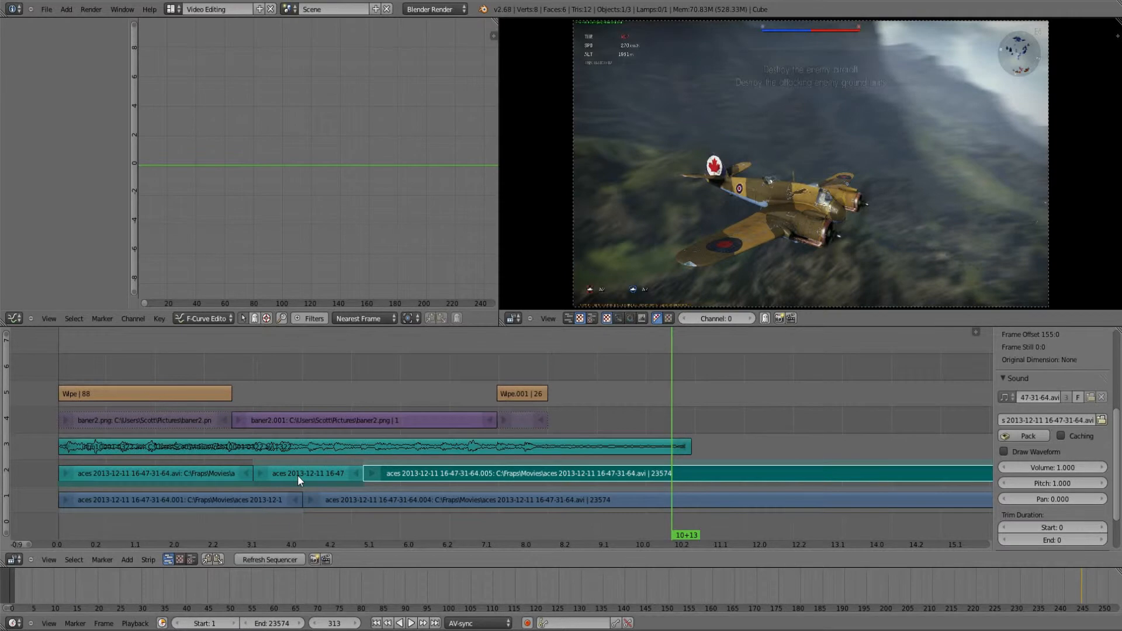
right_click(297, 475)
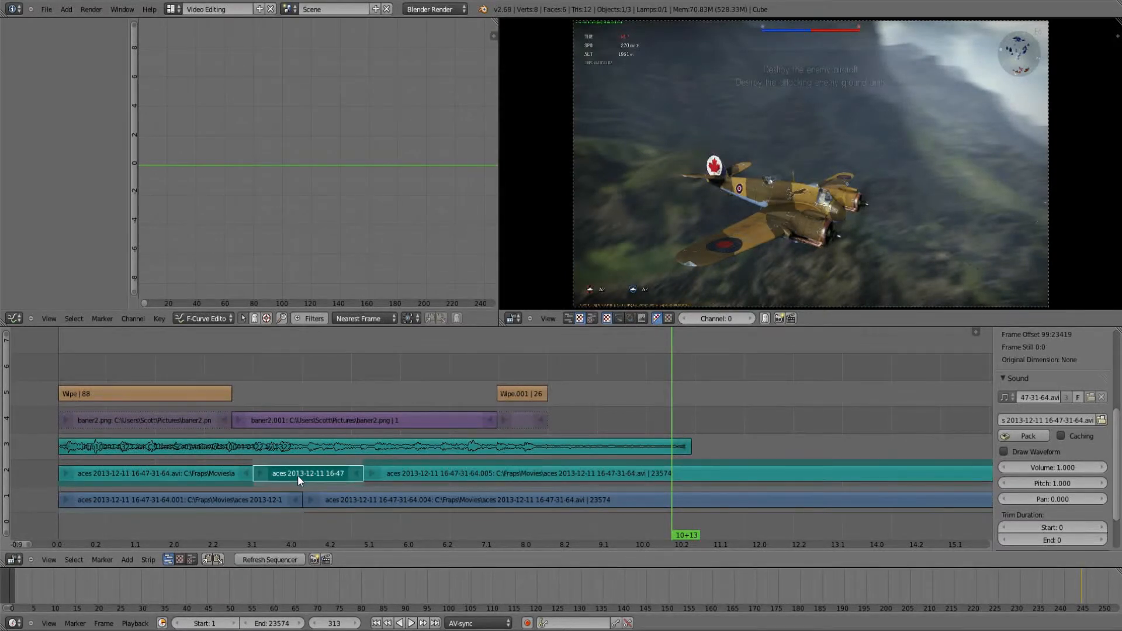
key(x)
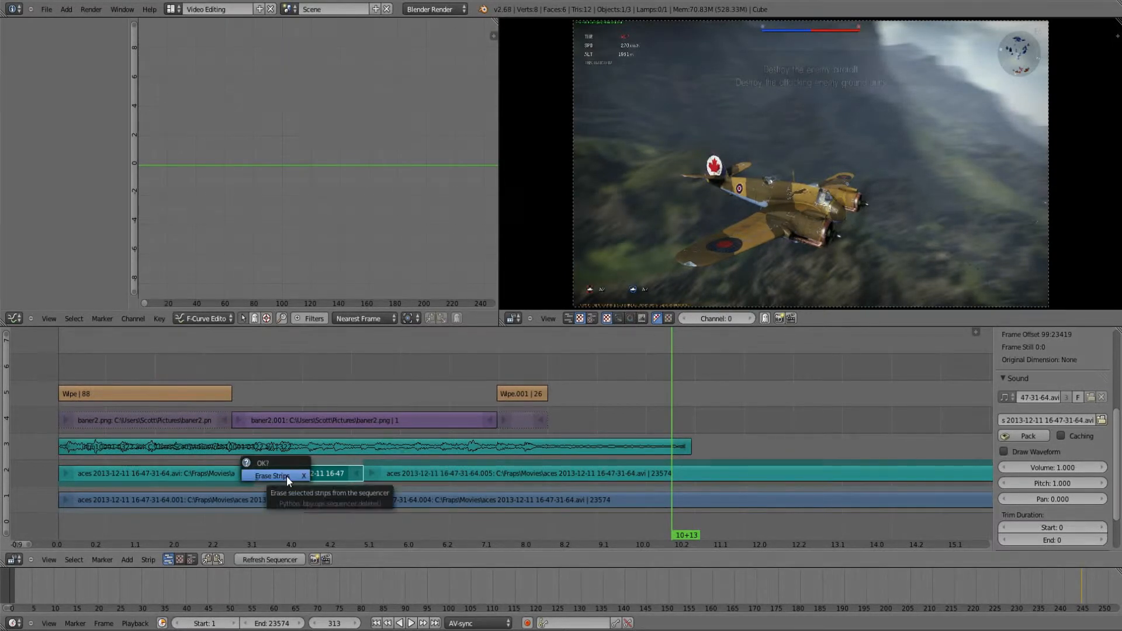
click(286, 475)
right_click(182, 473)
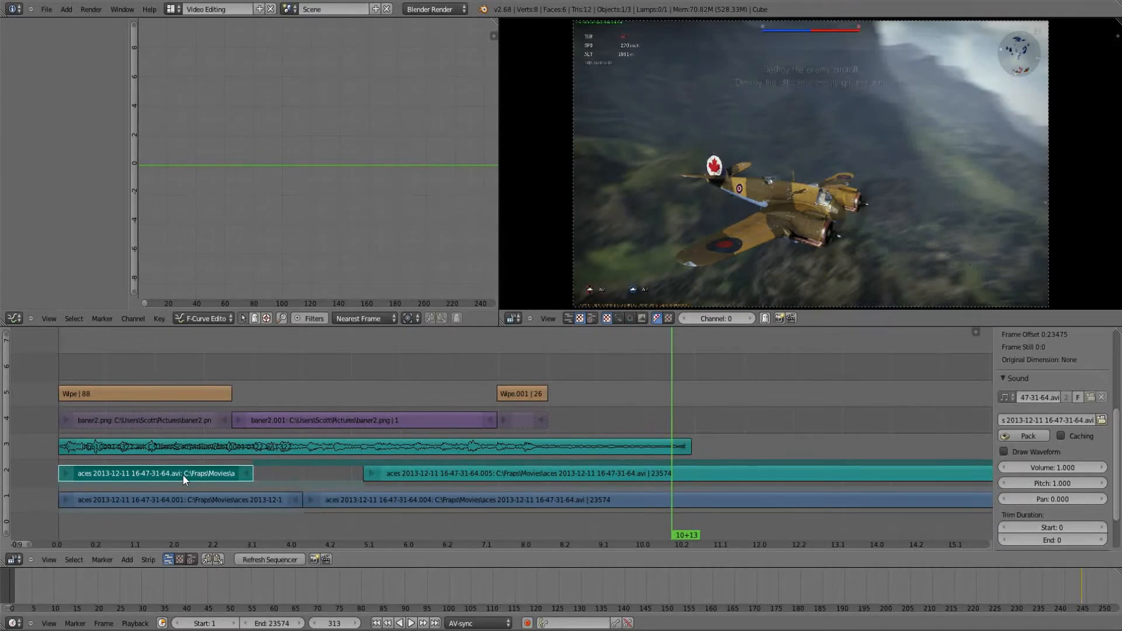
key(x)
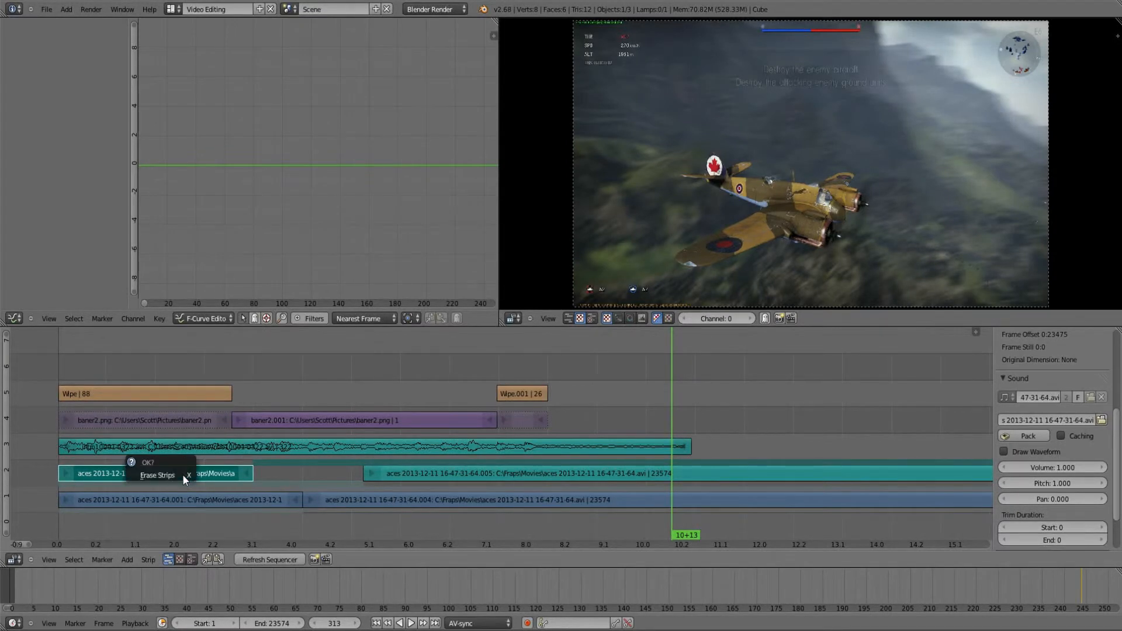
click(145, 479)
right_drag(345, 475, 55, 477)
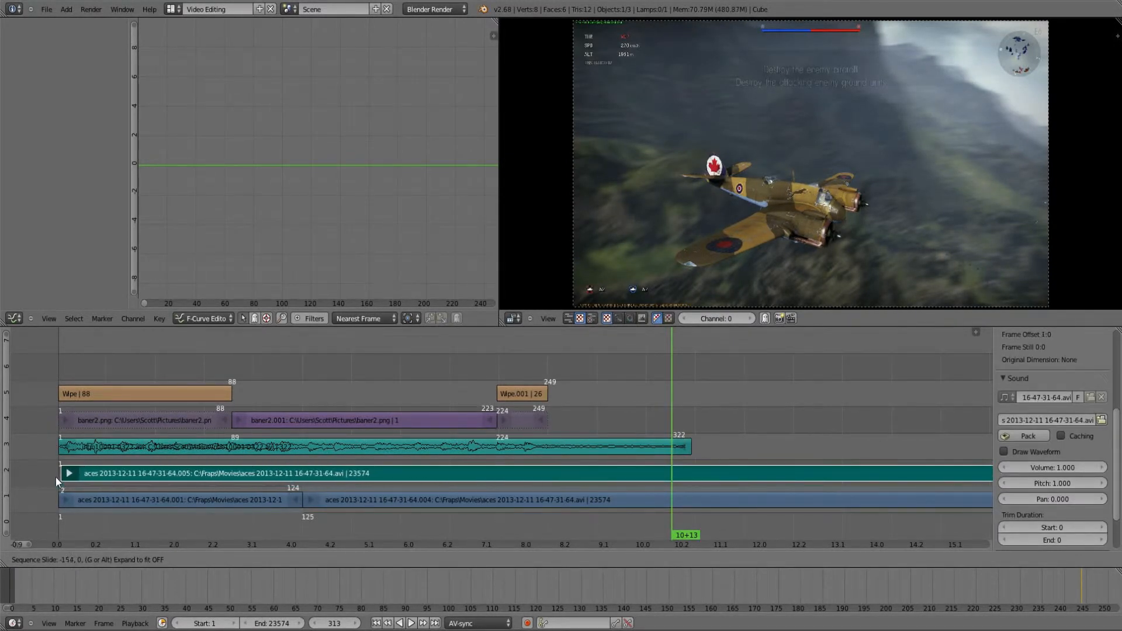
Step: Delete the aces .001 movie strip from channel 1 and extend the start of the .004 movie strip back to frame 1
right_click(127, 498)
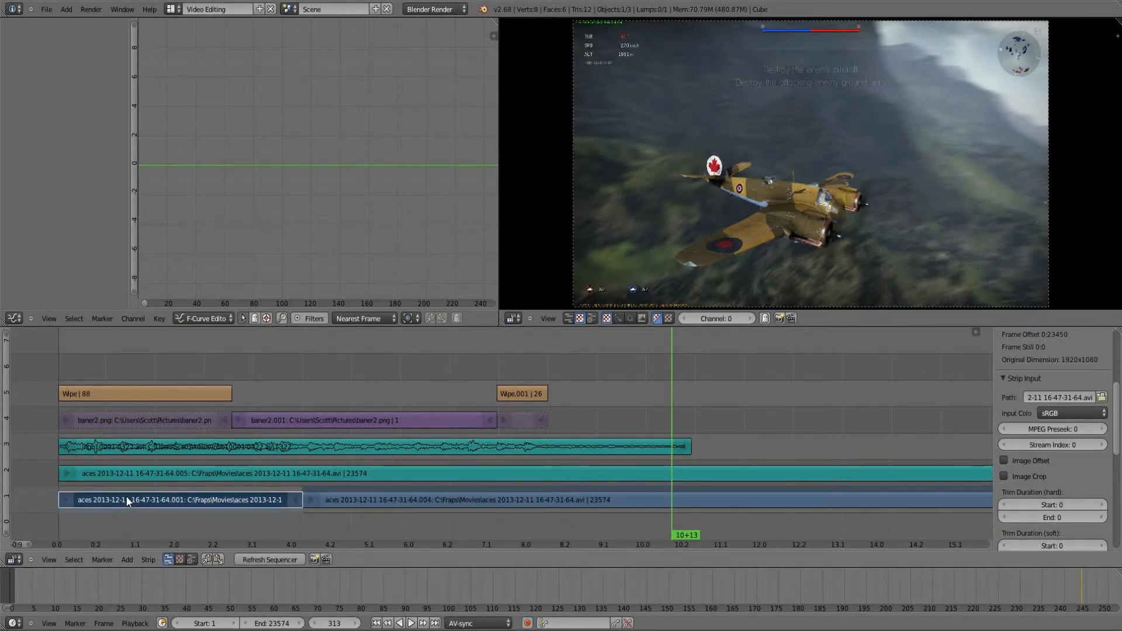
key(x)
click(125, 496)
right_drag(294, 503, 60, 476)
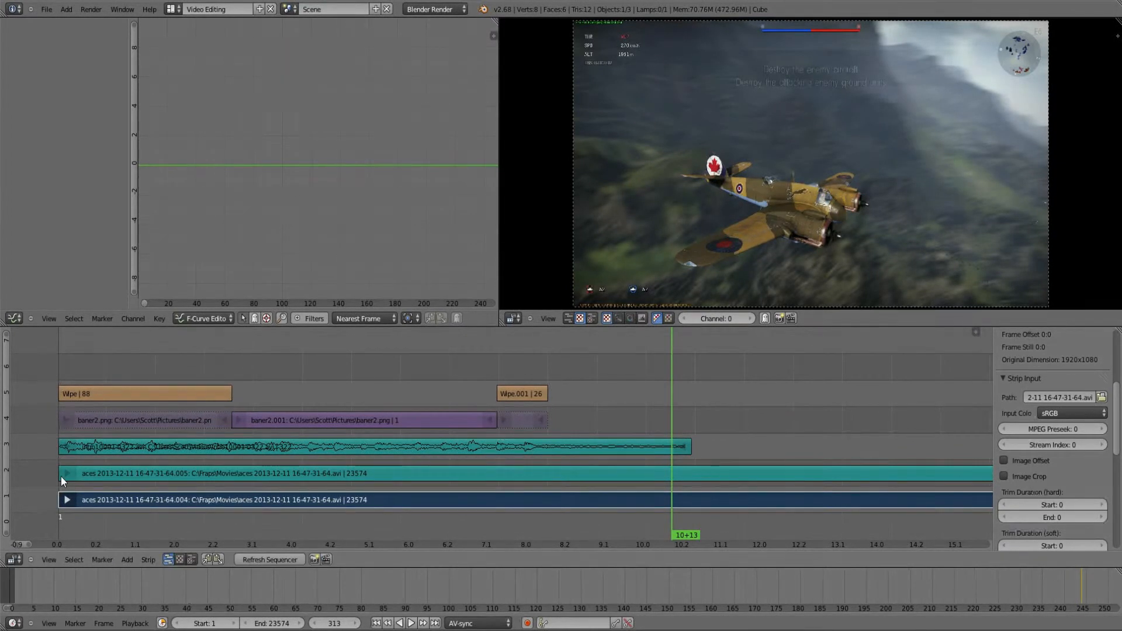
Step: Keyframe the aces .005 sound strip's volume at 0.100 on frame 1
right_click(61, 476)
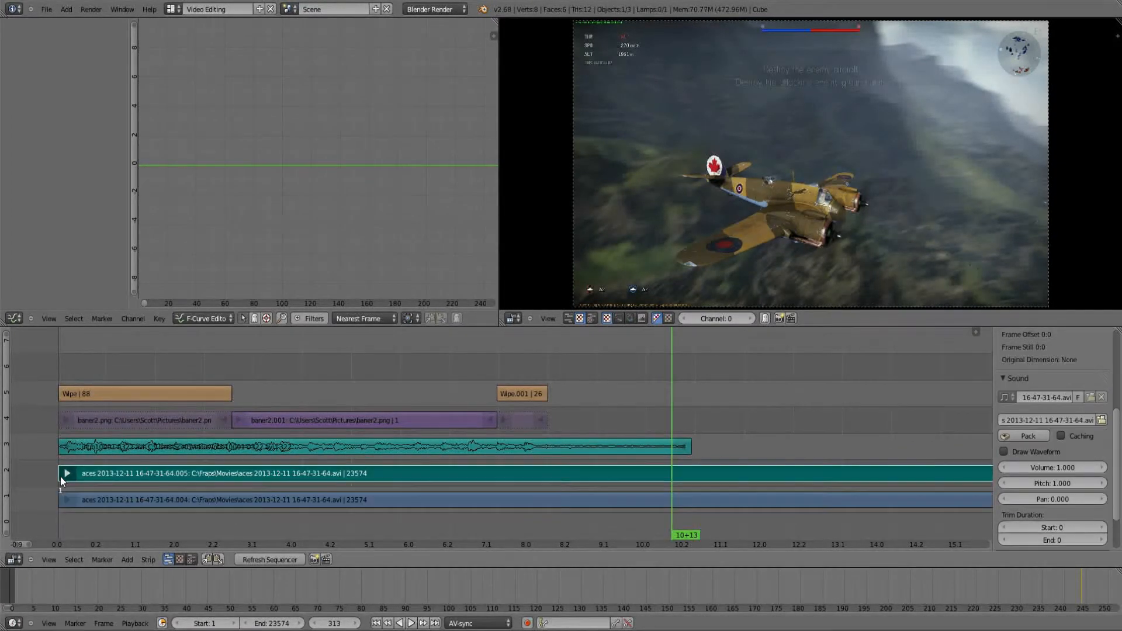
key(shift+Left)
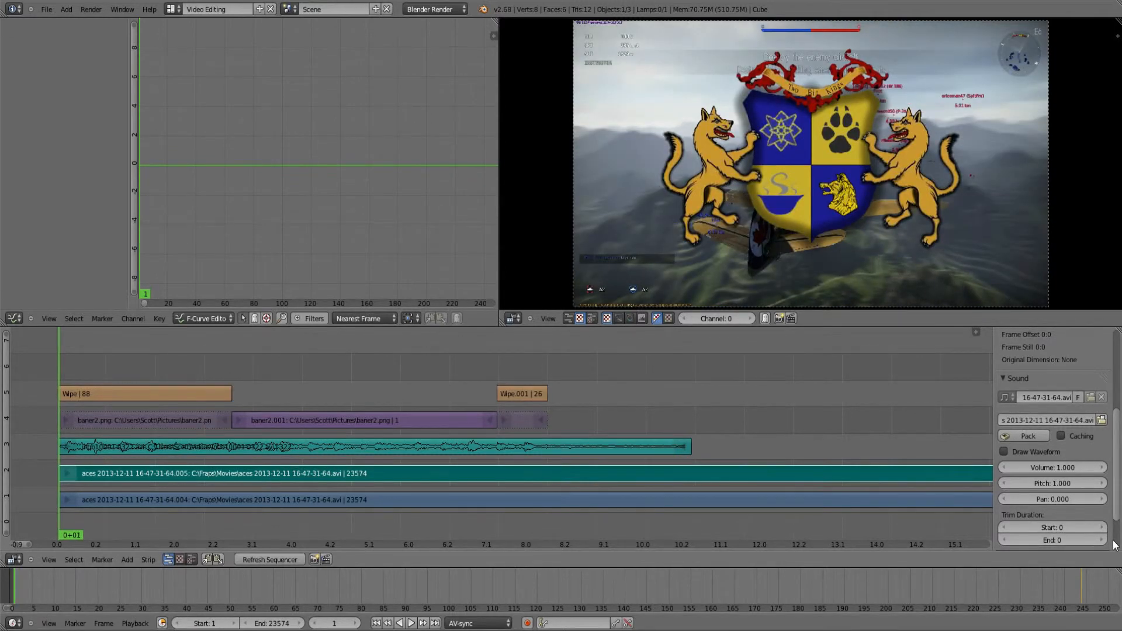
click(1004, 468)
click(1003, 468)
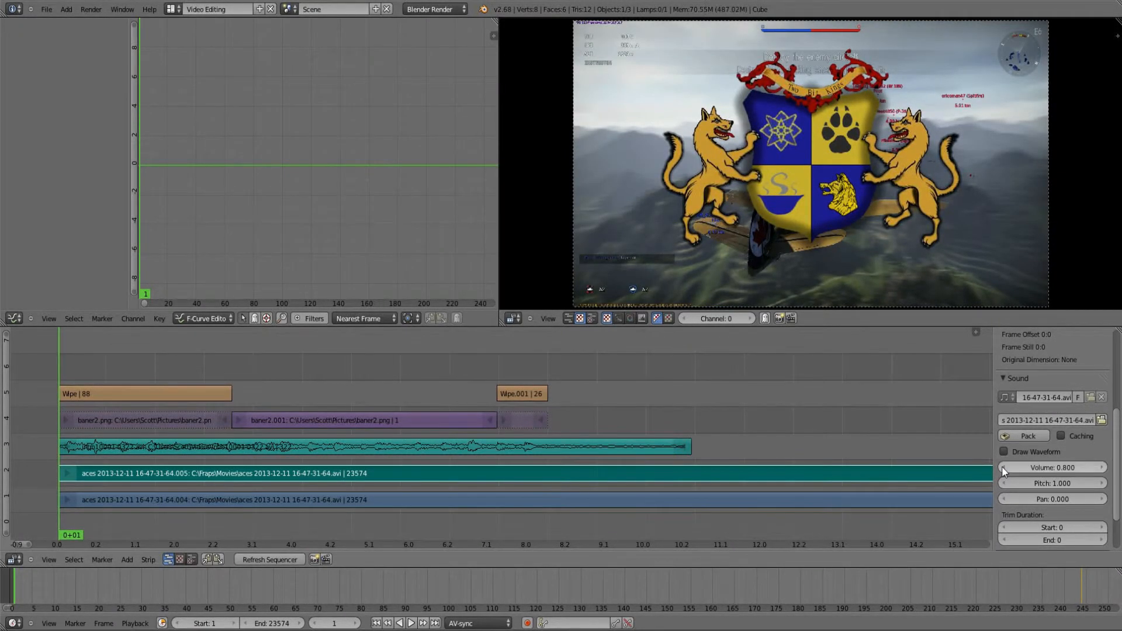
click(1003, 467)
click(1004, 467)
click(1004, 467)
click(1003, 467)
click(1004, 467)
click(1004, 468)
click(1003, 467)
right_click(1031, 468)
click(1031, 469)
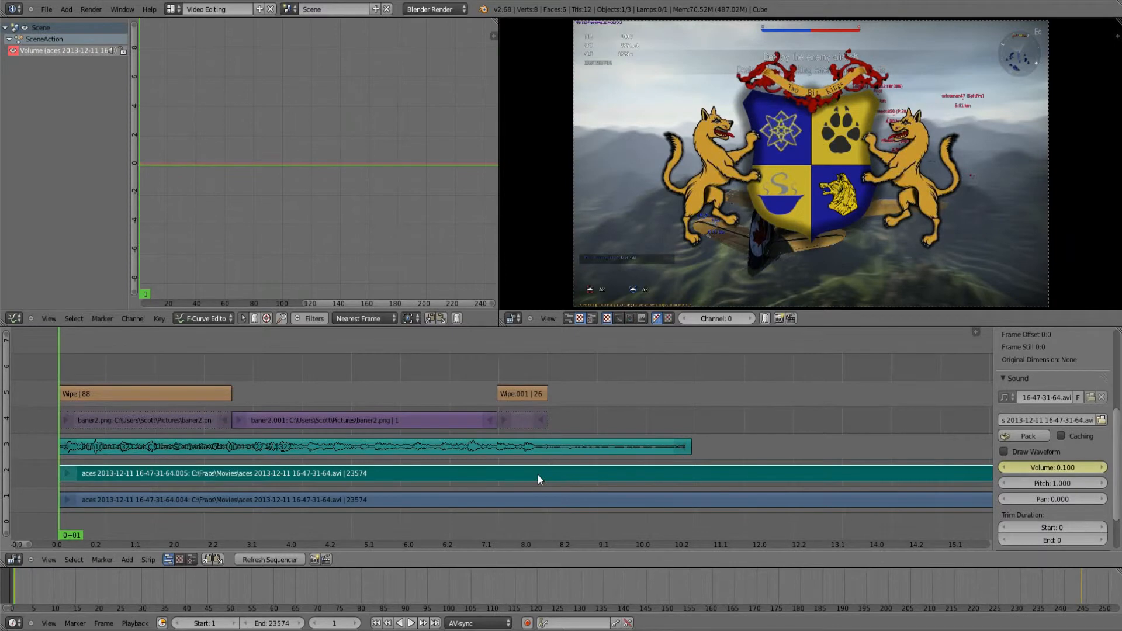
Step: Keyframe the aces .005 sound strip's volume at 1.000 on frame 245, during the second wipe
click(537, 473)
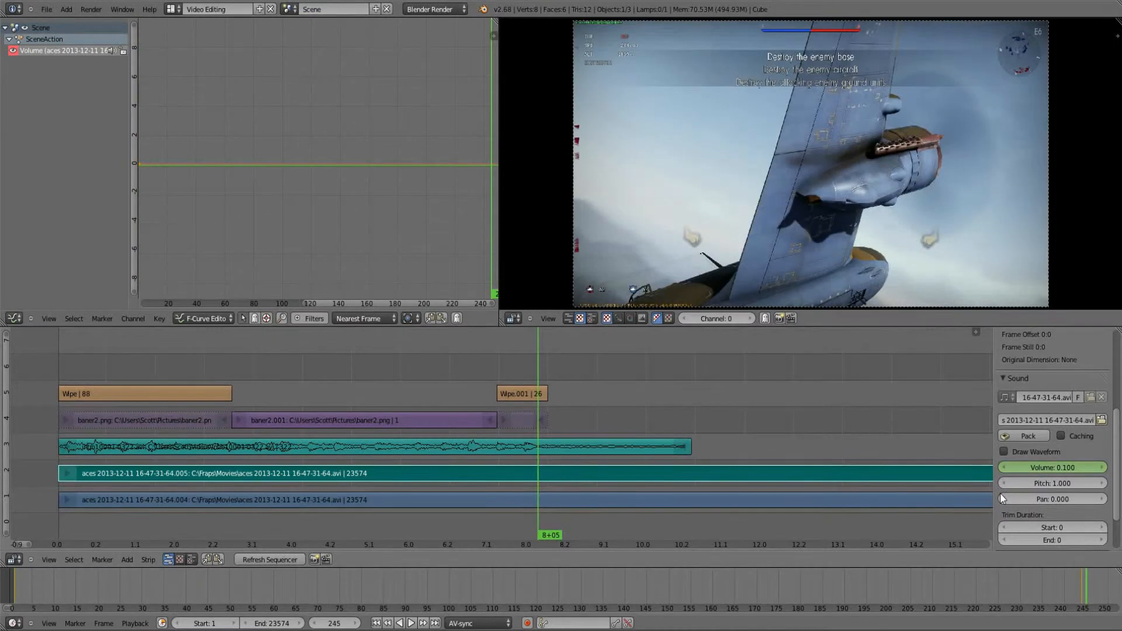
click(1103, 469)
click(1103, 468)
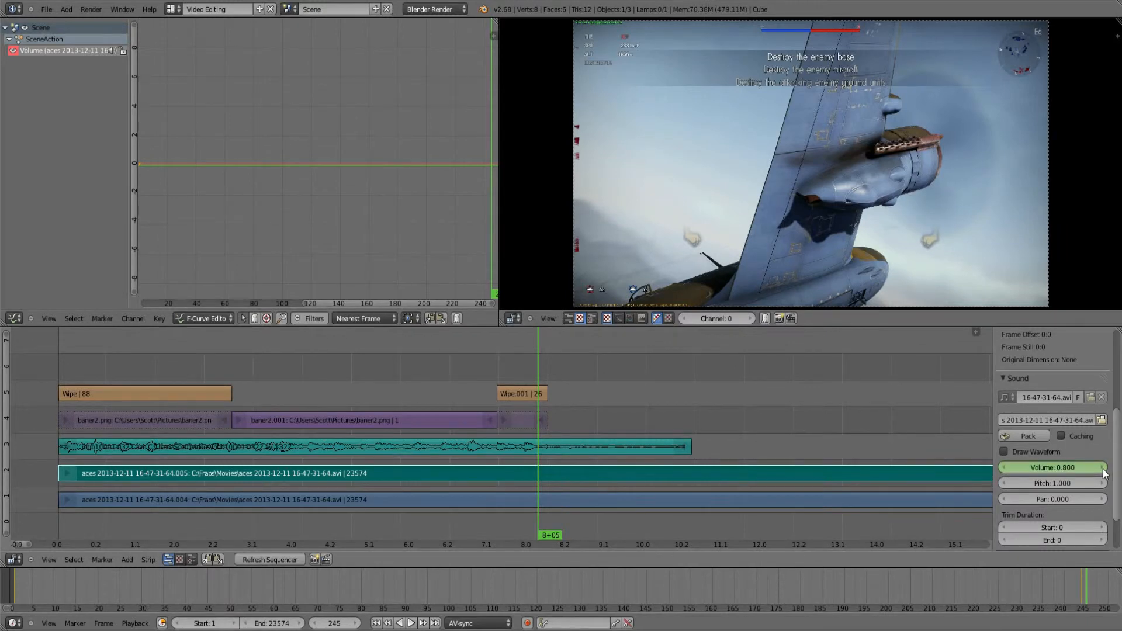
right_click(1058, 464)
click(1009, 463)
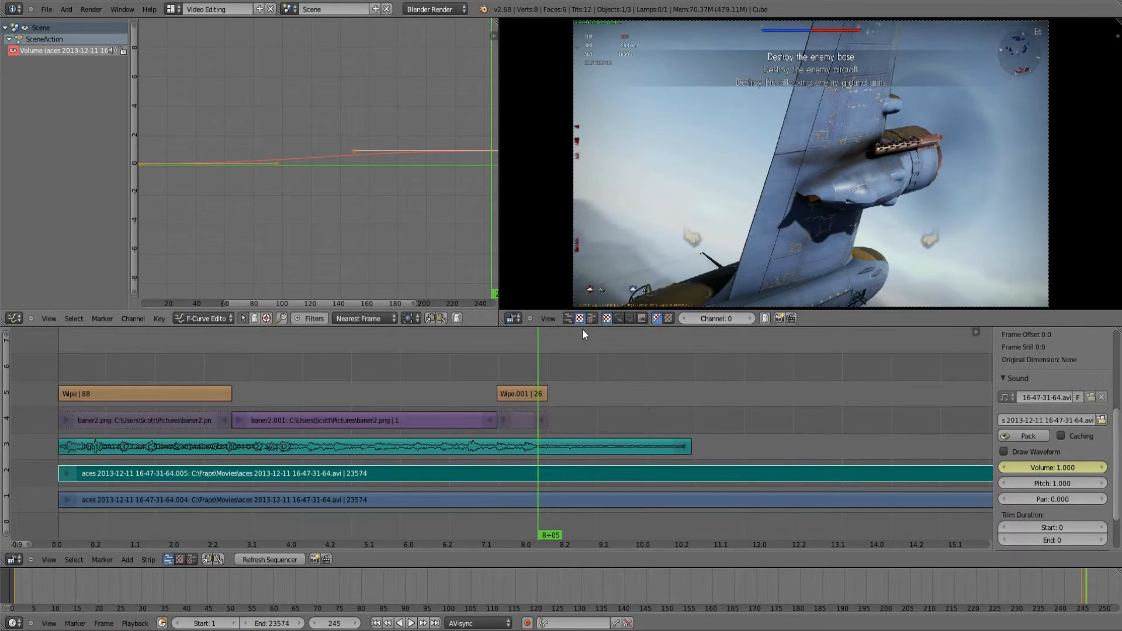
Step: Play the sequence from the start past the intro sound's end and check the aces sound strip's volume at frame 376
right_click(441, 446)
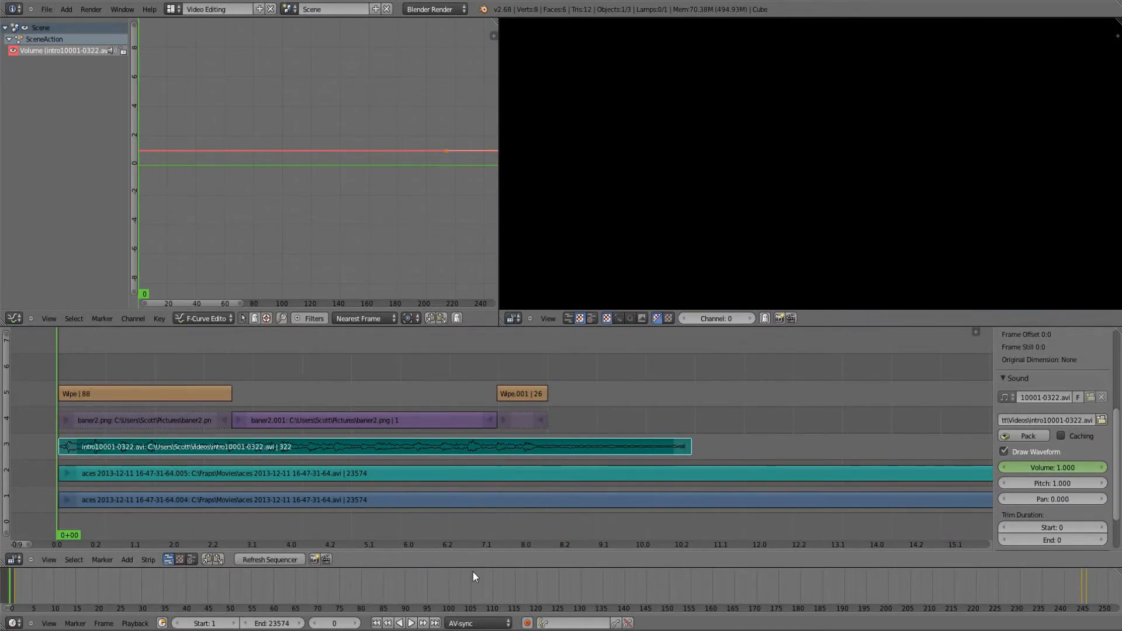
click(412, 624)
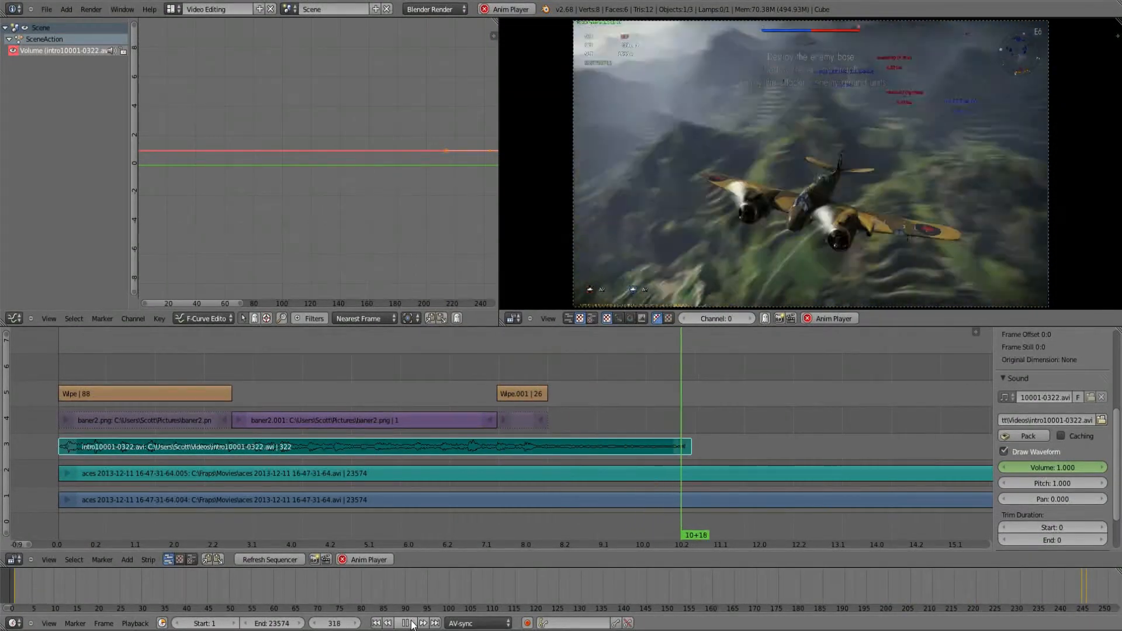
click(405, 623)
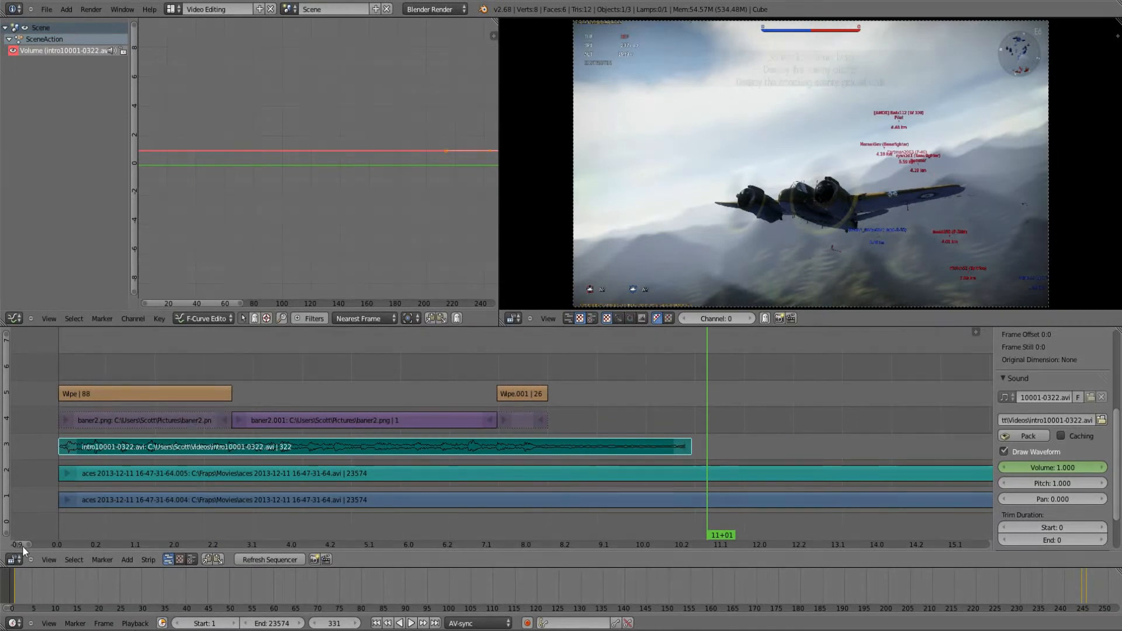
drag(22, 545, 21, 545)
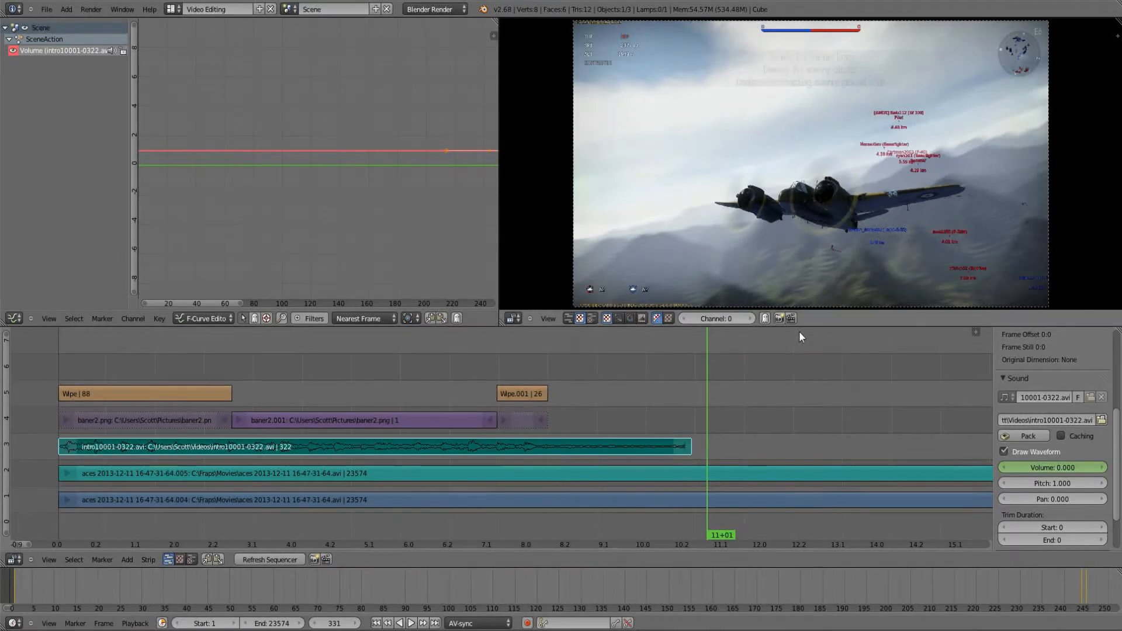
right_click(793, 476)
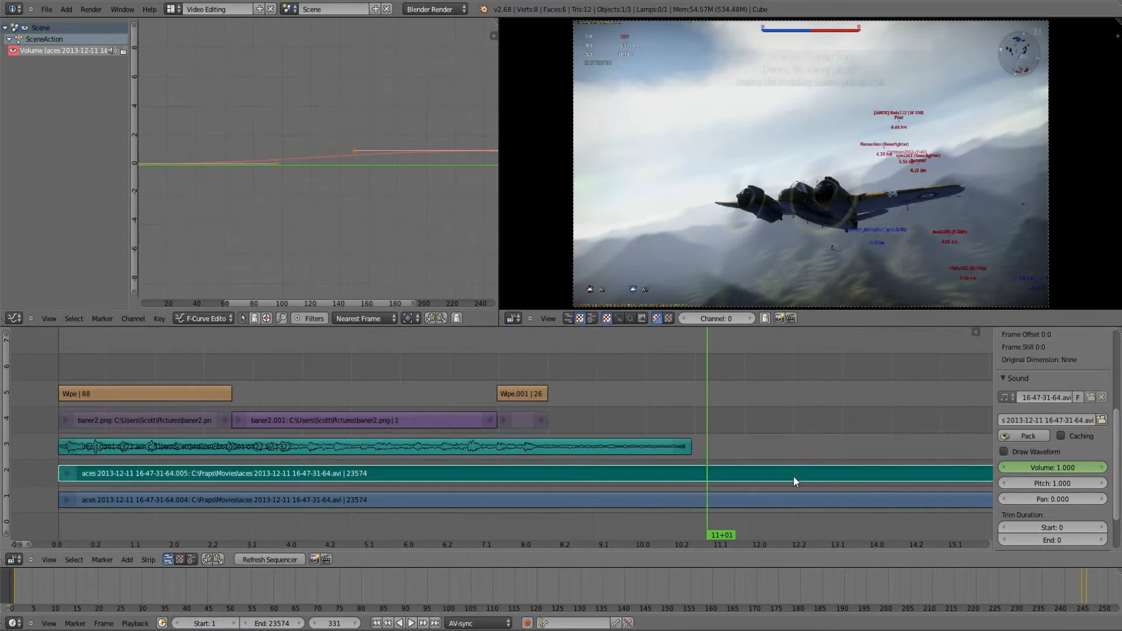
click(794, 475)
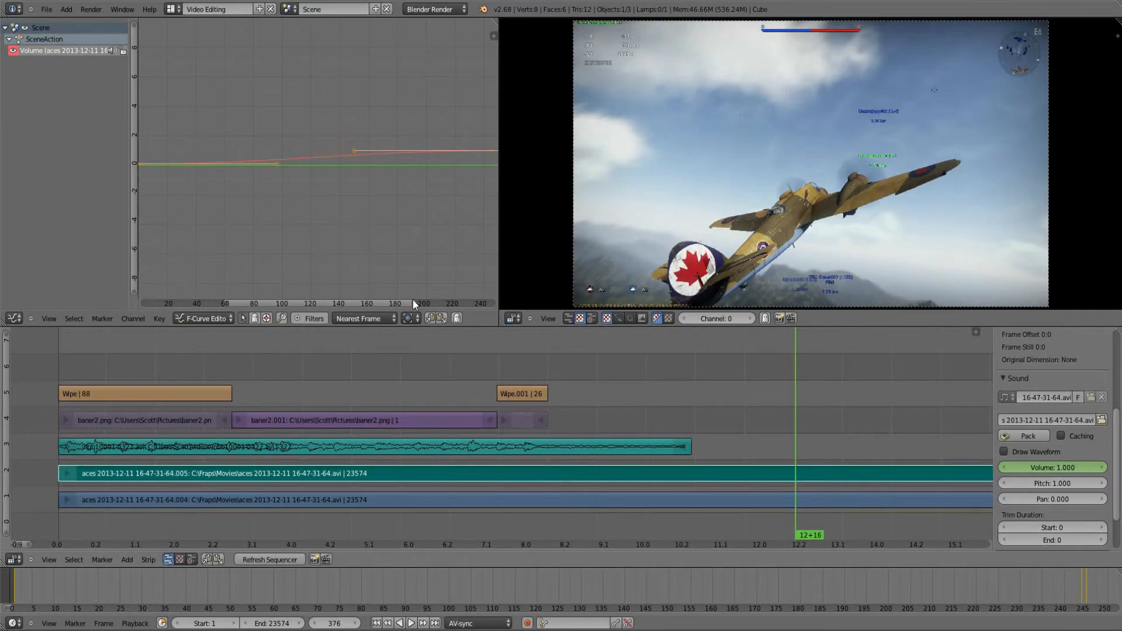
Step: Switch to the Default screen layout and browse to the Videos folder for the render output path
click(172, 9)
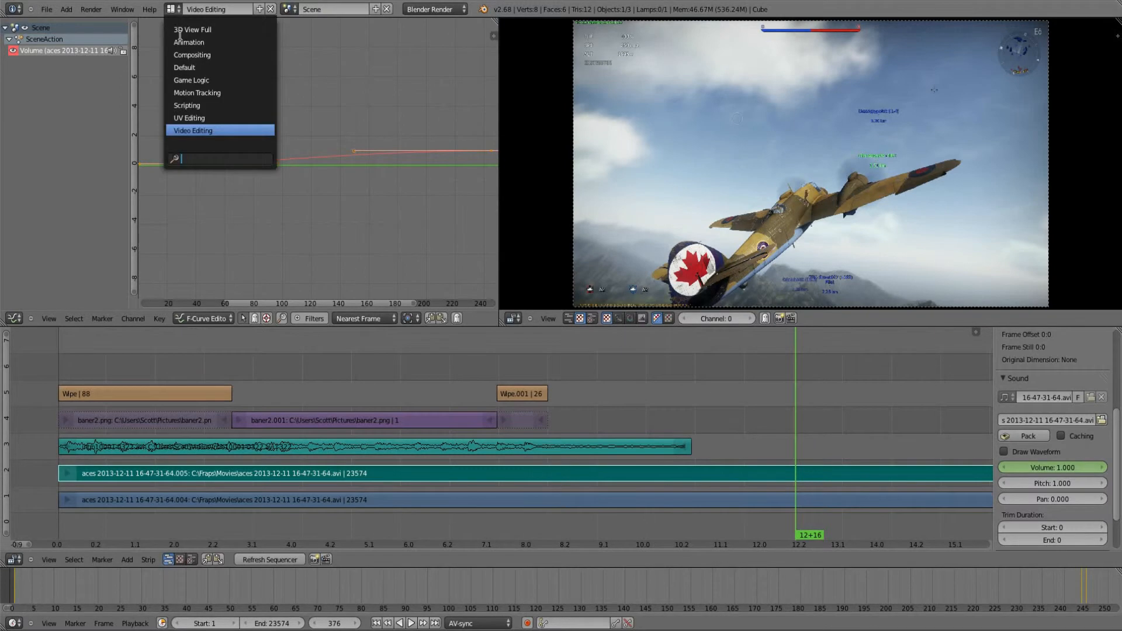
click(184, 68)
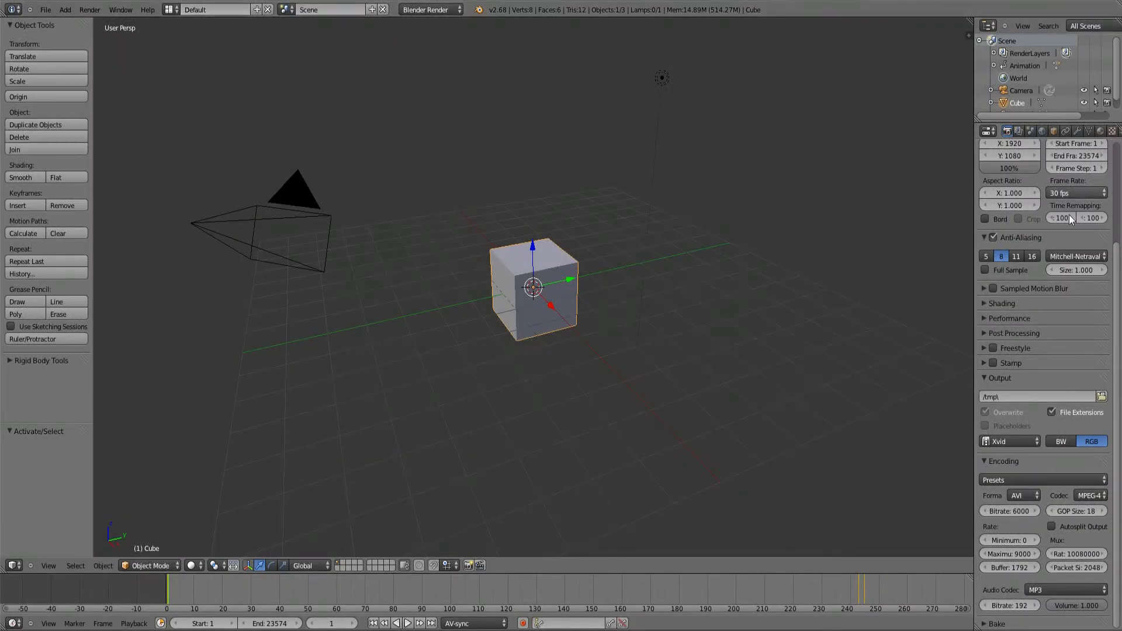
click(1101, 397)
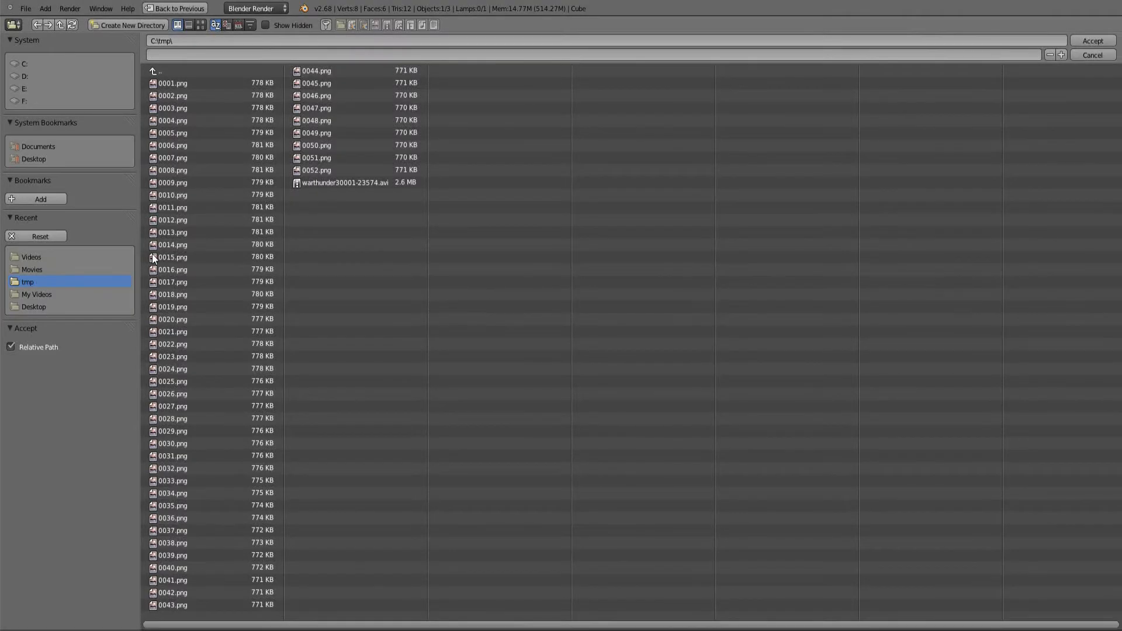
click(59, 256)
Step: Name the render output warthunder3, accept the path and start rendering the animation
click(214, 53)
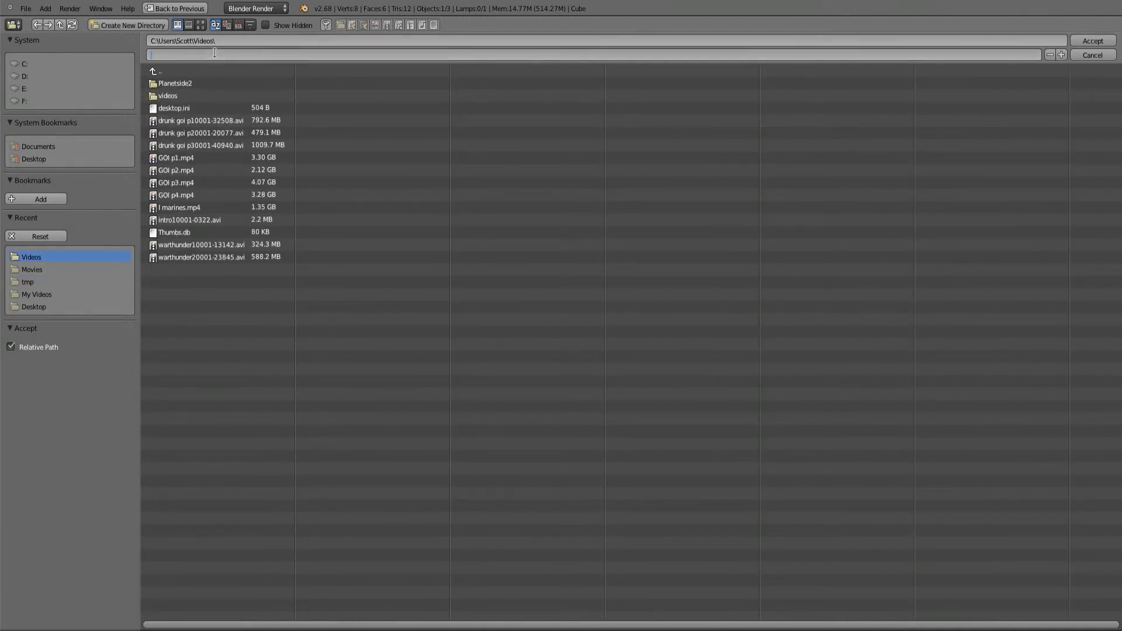
text(warthunder3)
key(Return)
click(1087, 41)
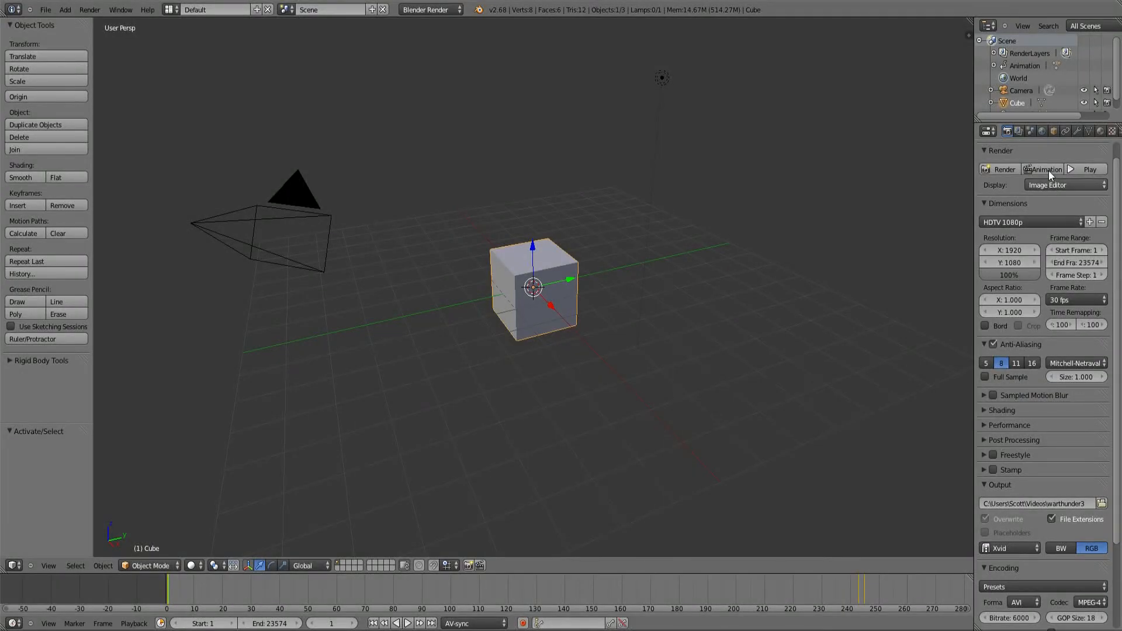
click(1038, 170)
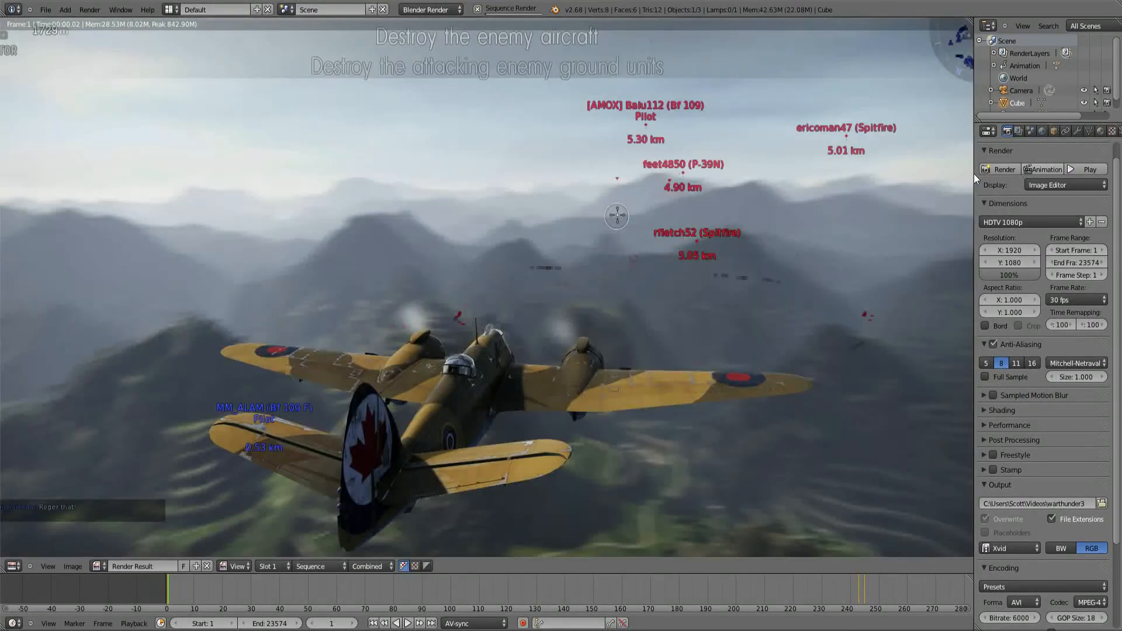